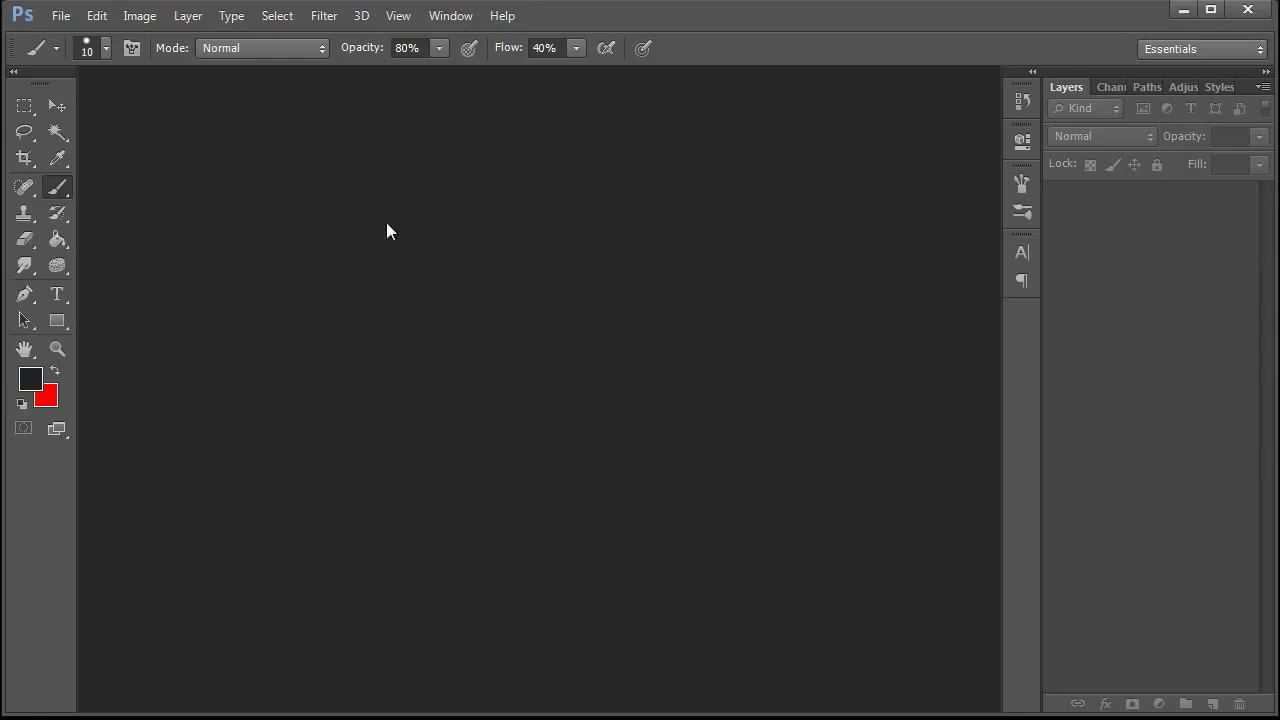
- Create a new 1024 × 1024 pixel RGB document named Tiling Stone at 72 pixels/inch with a white background
click(62, 16)
click(63, 42)
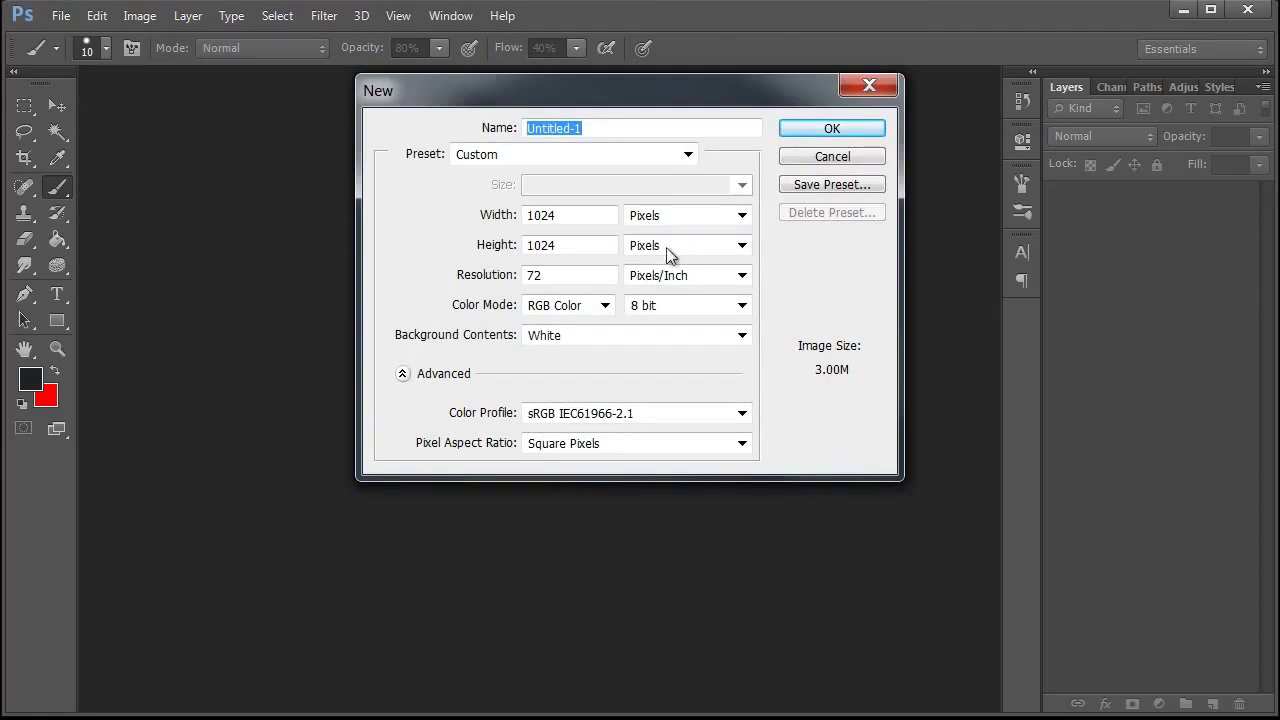
drag(588, 86, 550, 95)
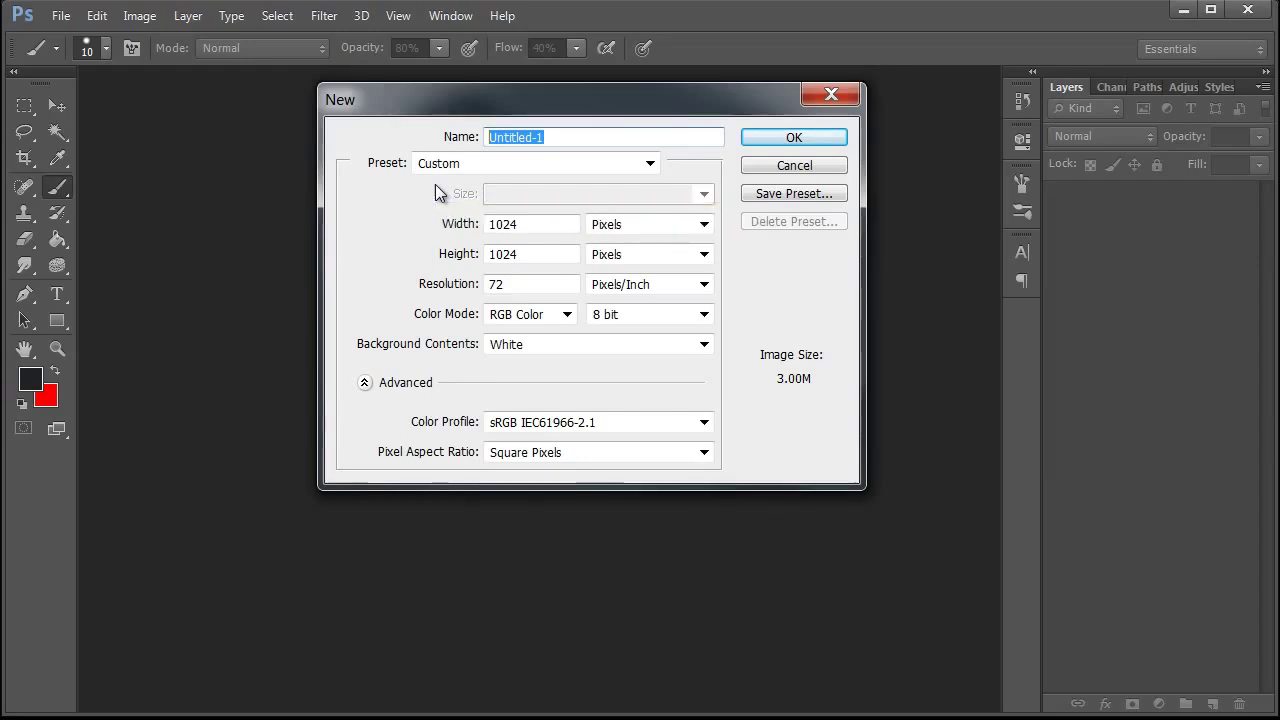
text(Tiling Stone)
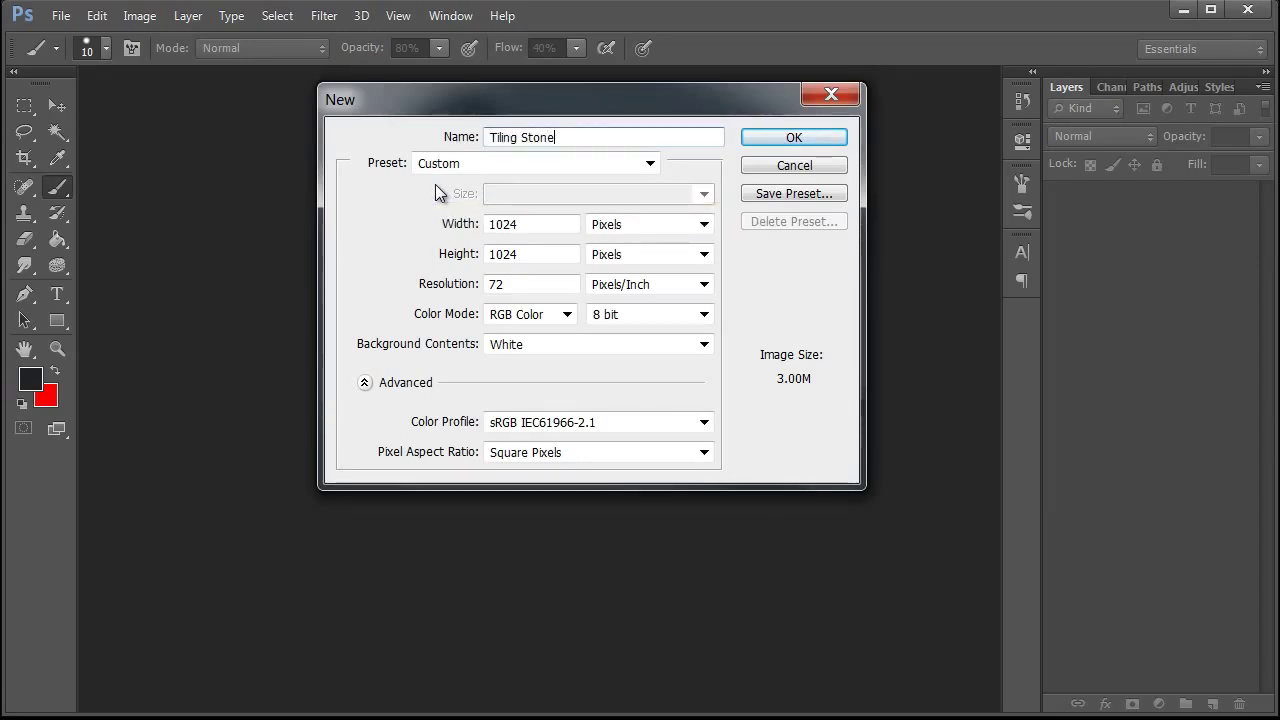
key(Tab)
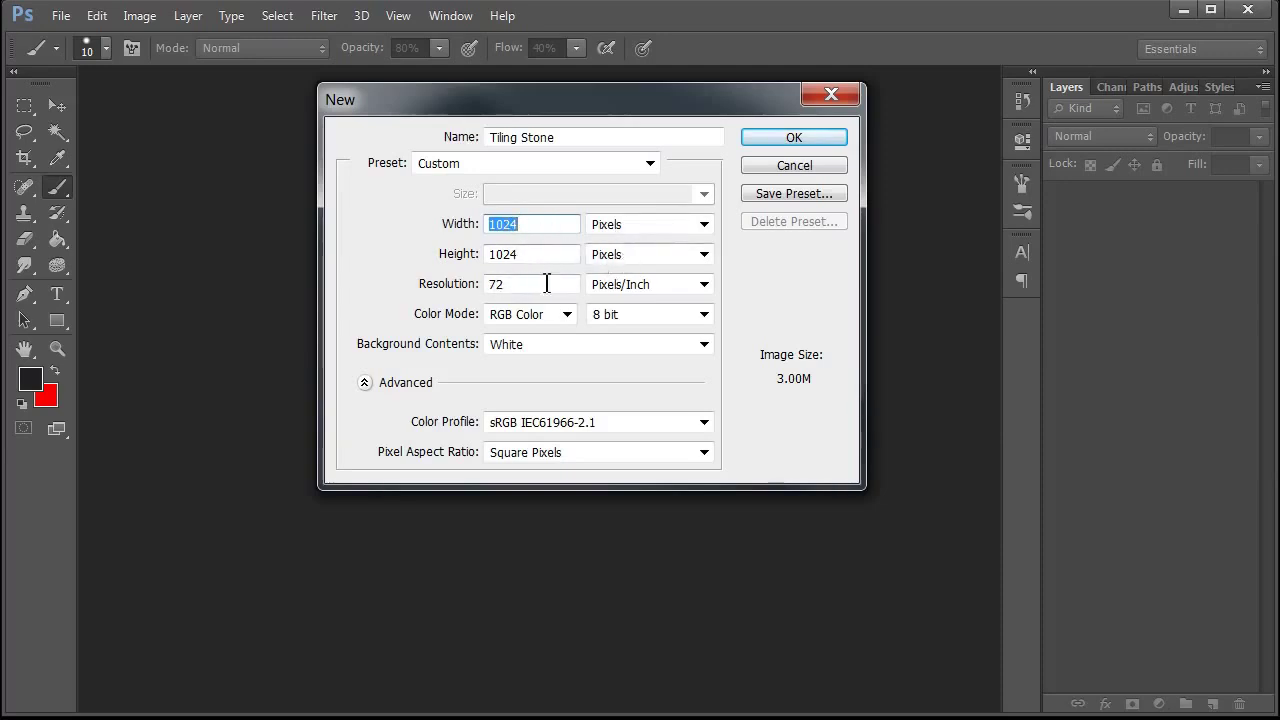
click(820, 137)
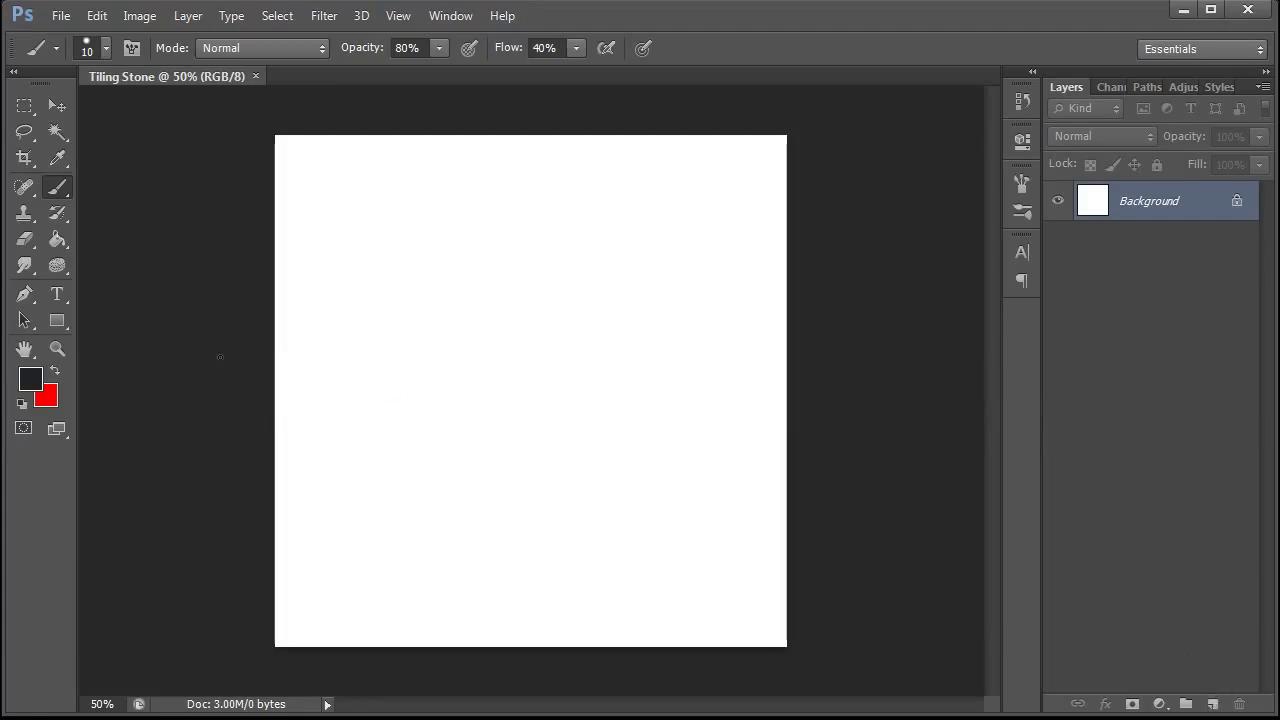
- Fill the background with a dark brown-grey foreground color, RGB 40, 38, 37, using the Paint Bucket
click(58, 240)
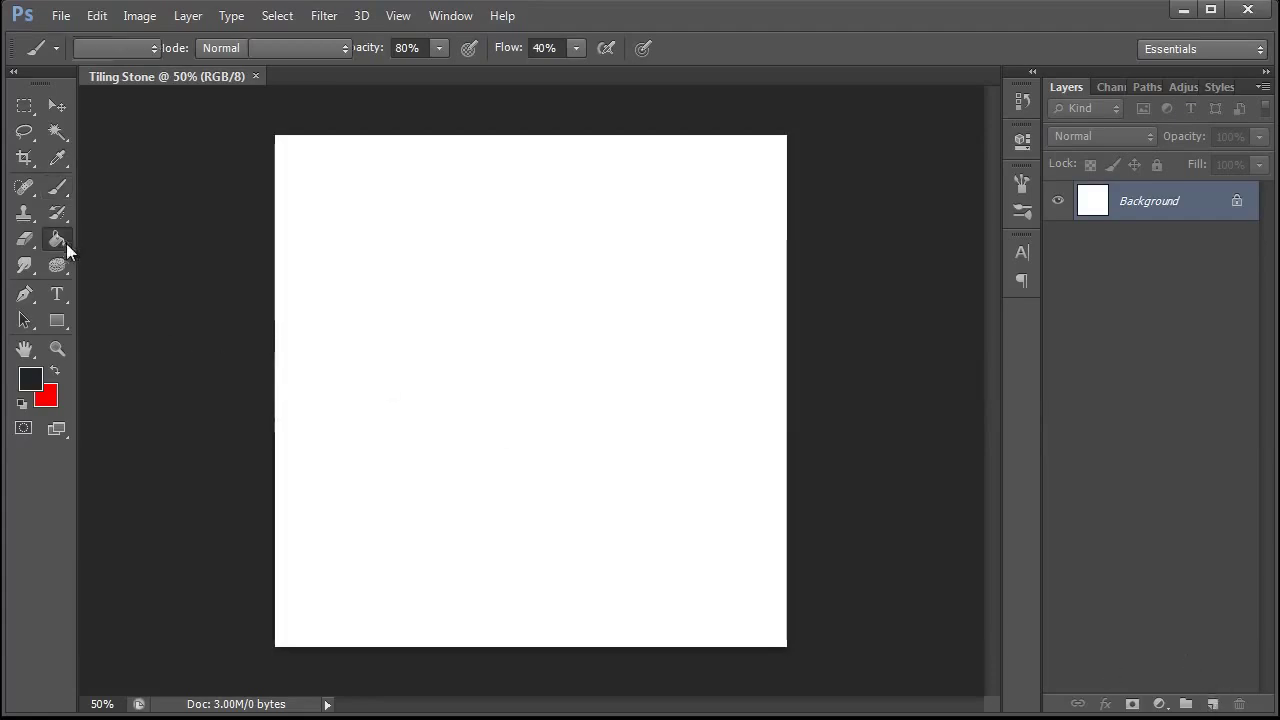
click(30, 380)
click(913, 689)
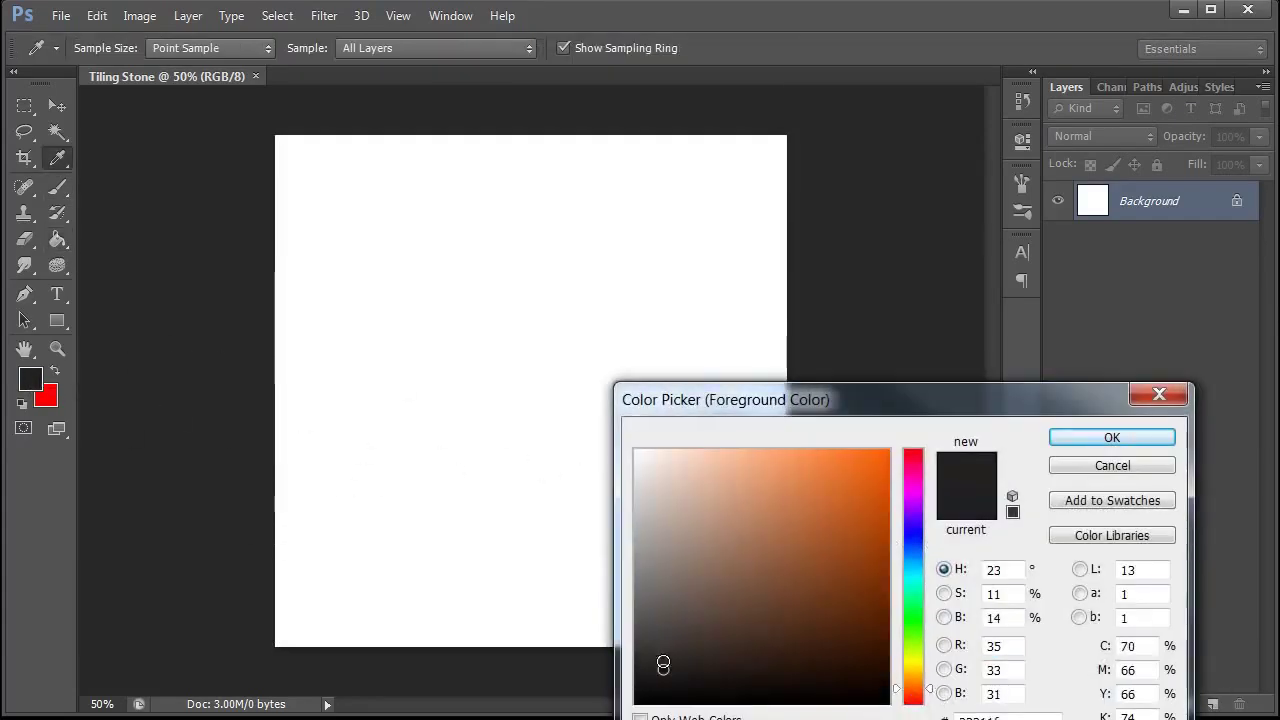
click(653, 664)
click(1110, 438)
click(452, 625)
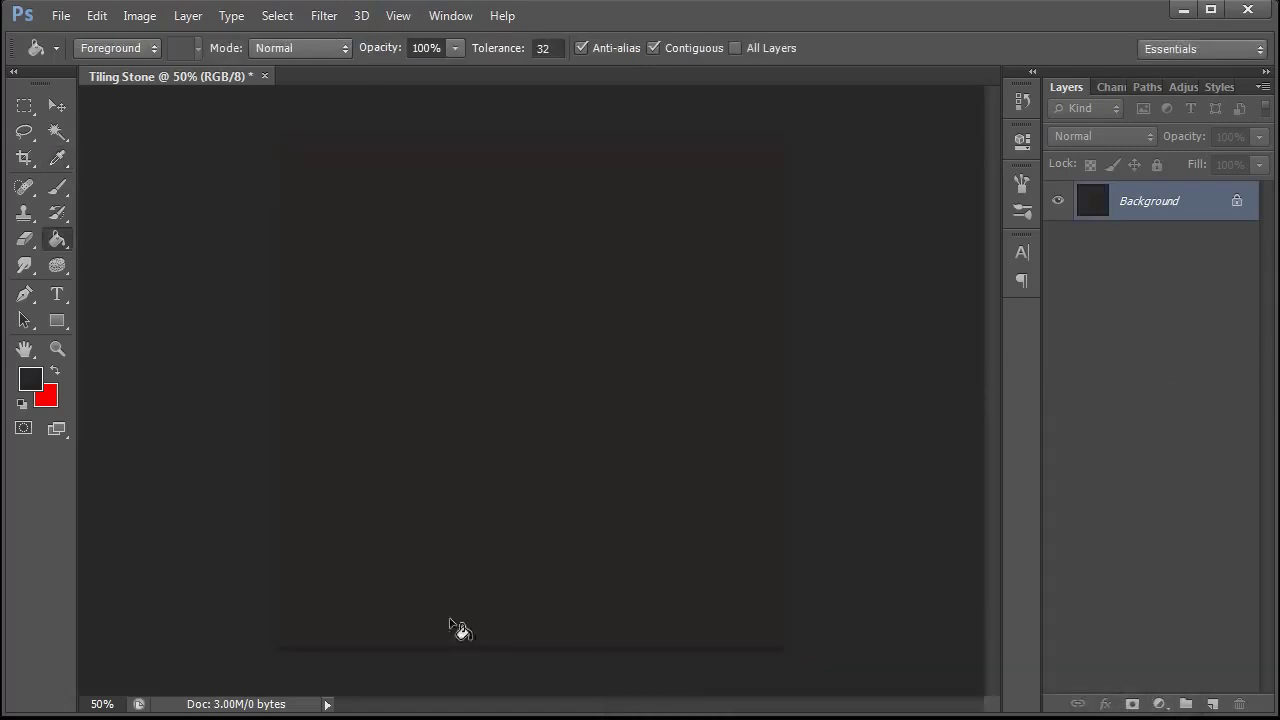
- Add a new layer above the background and name it Base Texture
click(1215, 703)
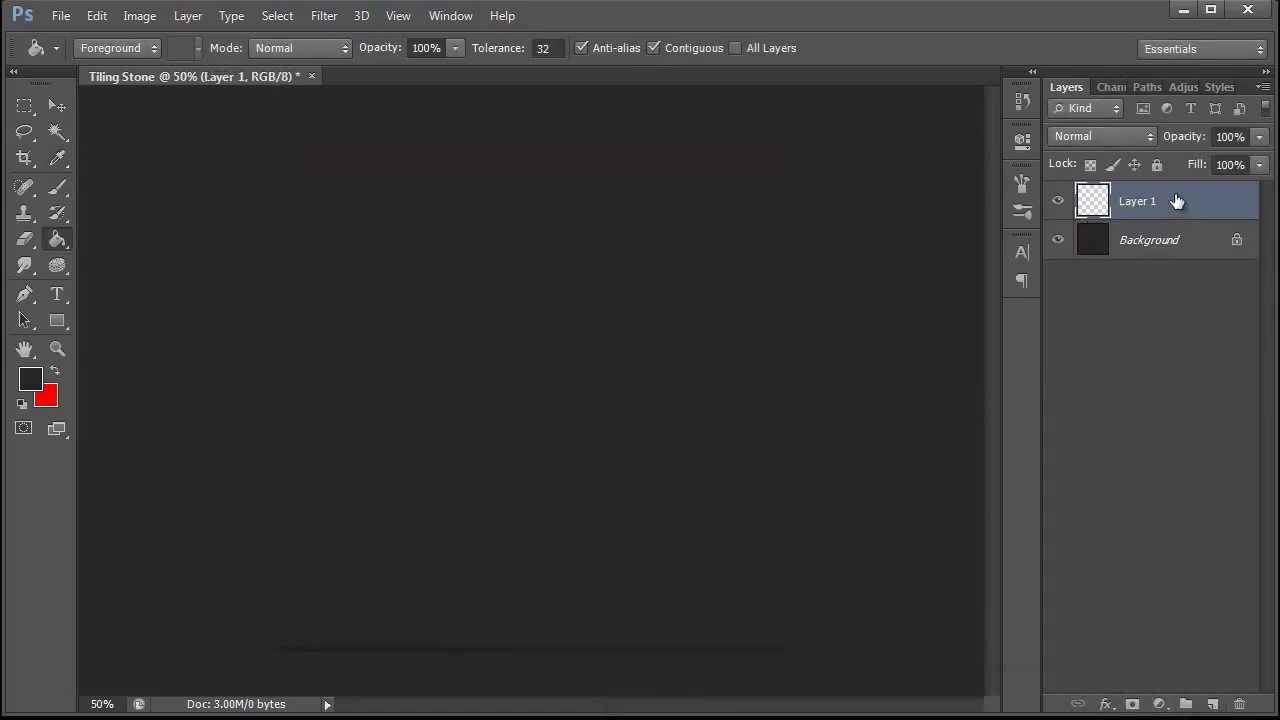
double_click(1145, 201)
key(Return)
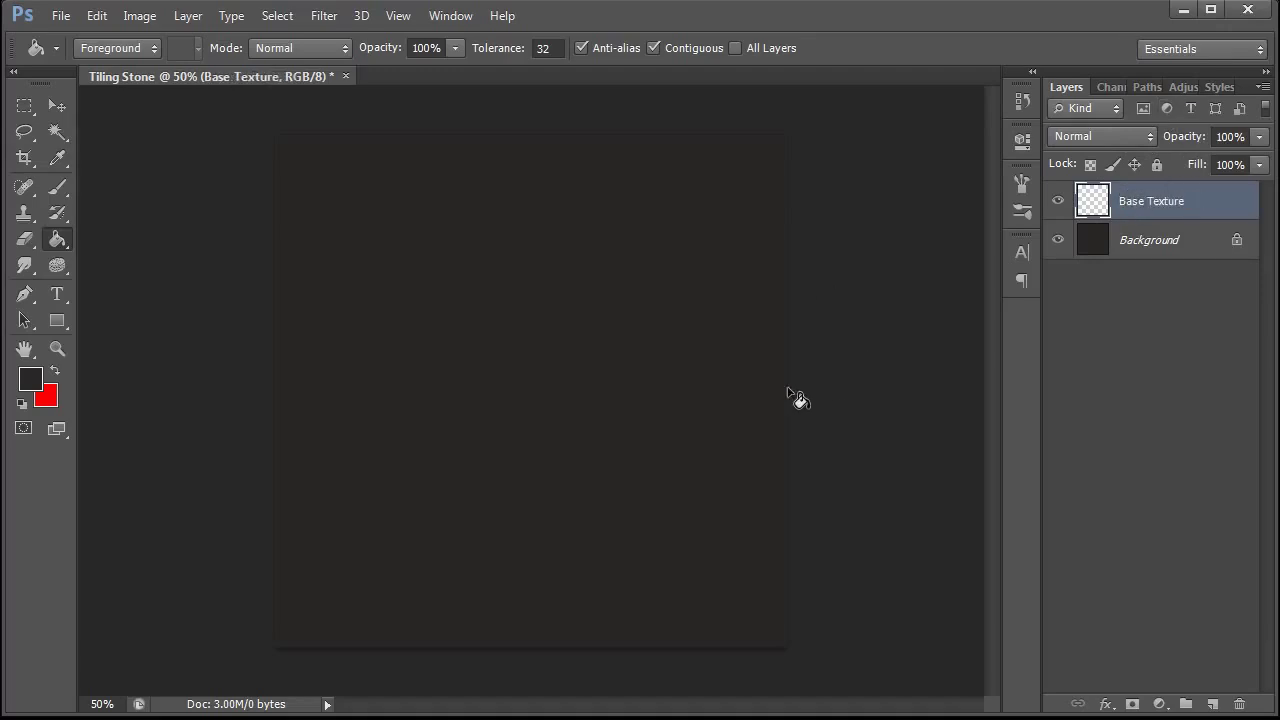
- Choose the blotchy 90 px brush preset and set the foreground to a lighter brown-grey, RGB 71, 67, 64
click(57, 187)
click(106, 48)
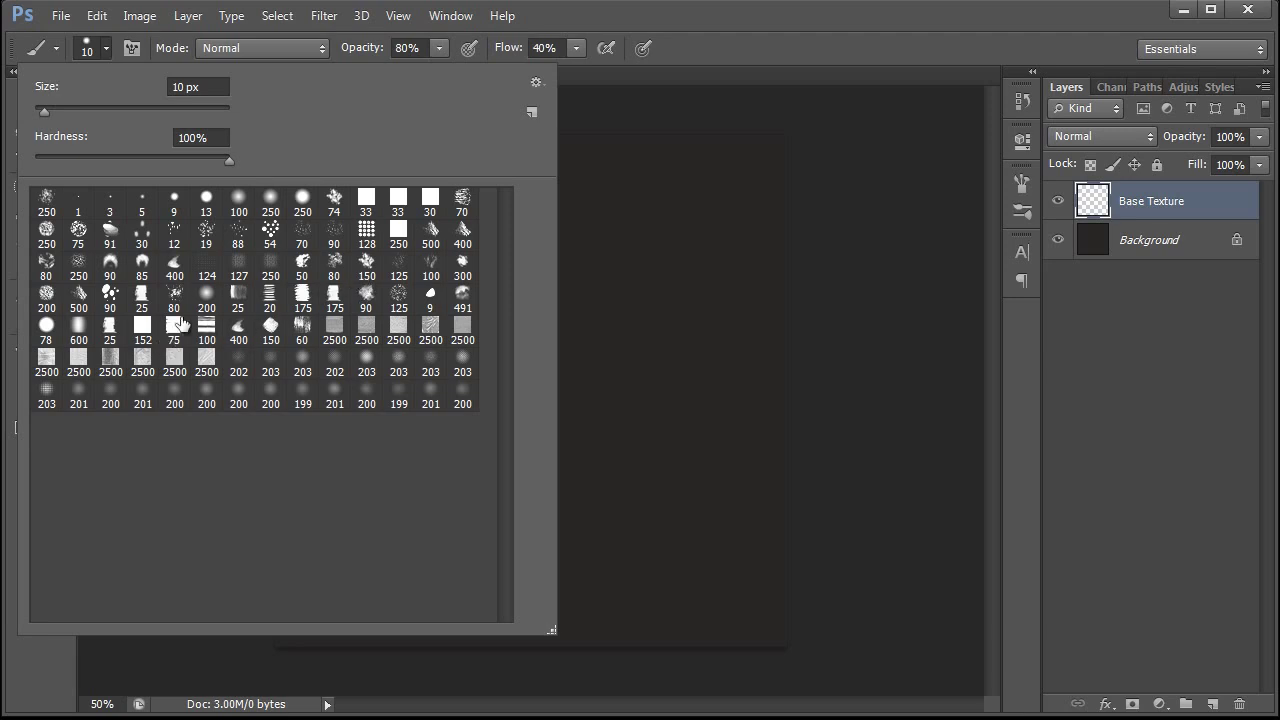
click(112, 297)
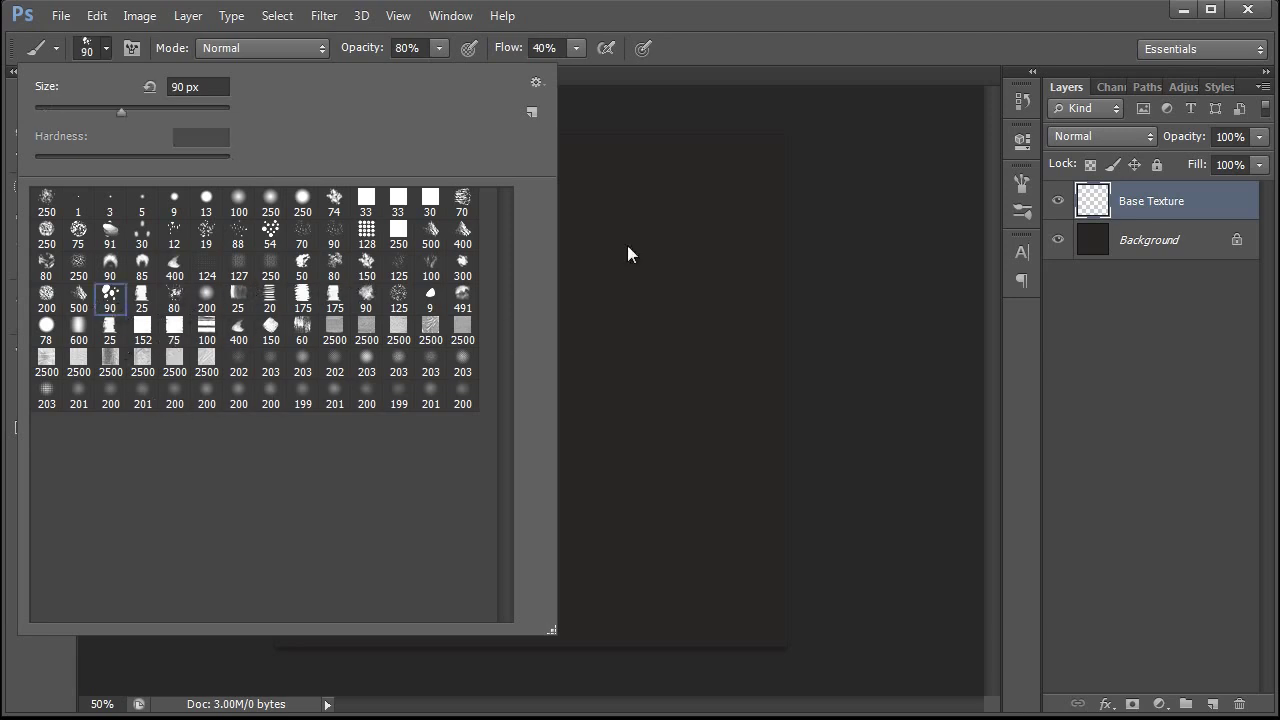
click(868, 236)
click(30, 380)
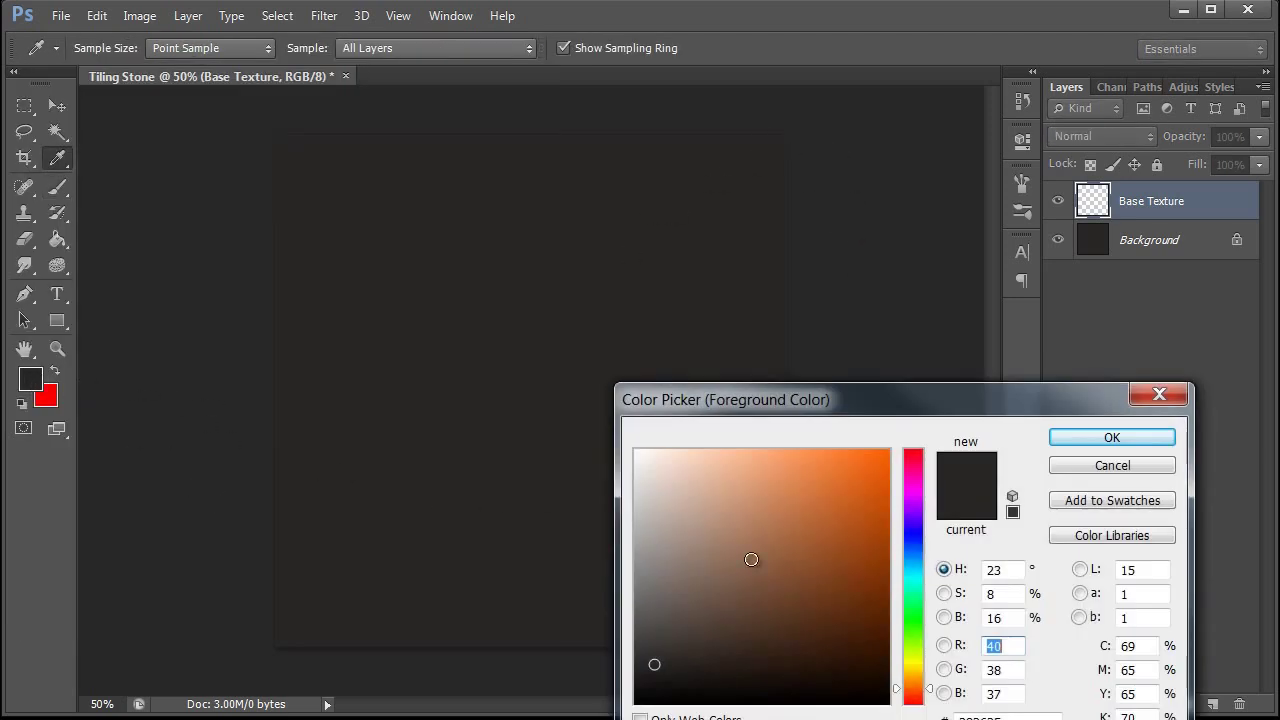
click(759, 558)
click(1071, 435)
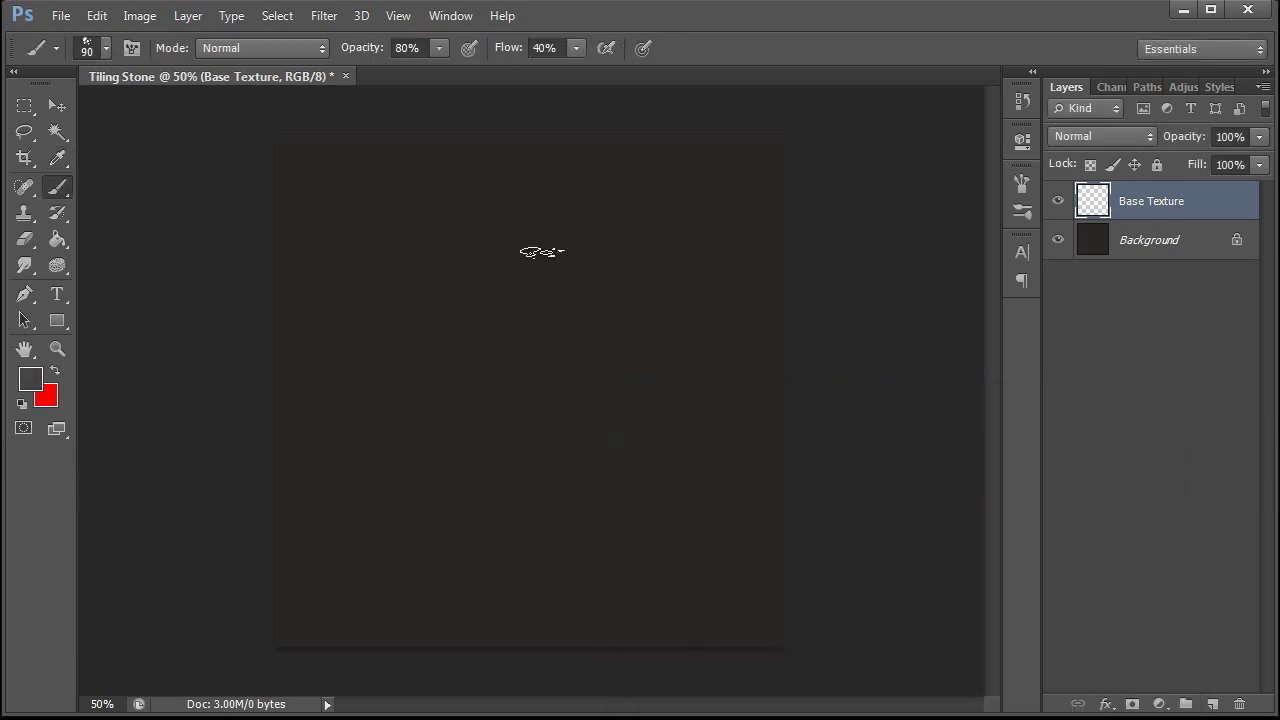
- Enlarge the brush to 300 px, try a stroke across the lower canvas and undo it
key(bracketright)
key(bracketright)
key(bracketright)
key(bracketright)
key(bracketright)
mouse_move(745, 295)
mouse_down()
mouse_move(770, 548)
mouse_move(426, 578)
mouse_move(371, 686)
mouse_move(380, 666)
mouse_move(214, 591)
mouse_up()
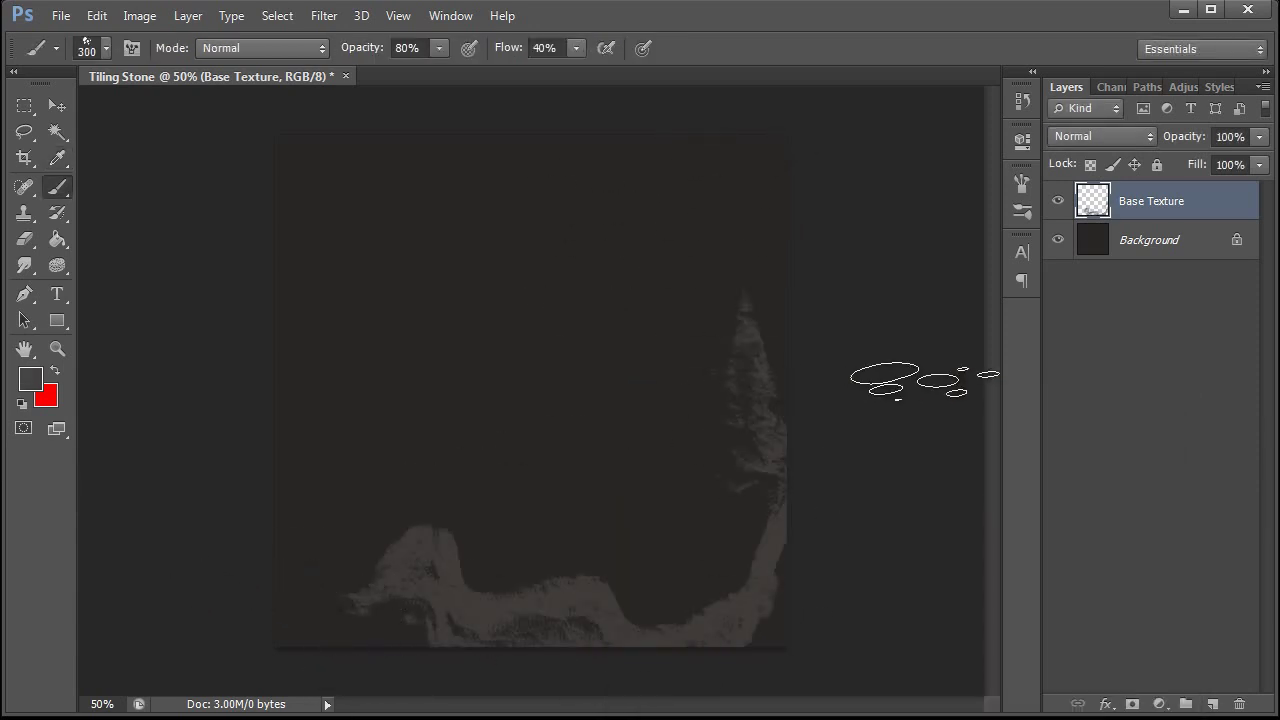
key(ctrl+z)
- Choose a darker brown-grey and paint broad, patchy strokes over most of the Base Texture layer
click(31, 379)
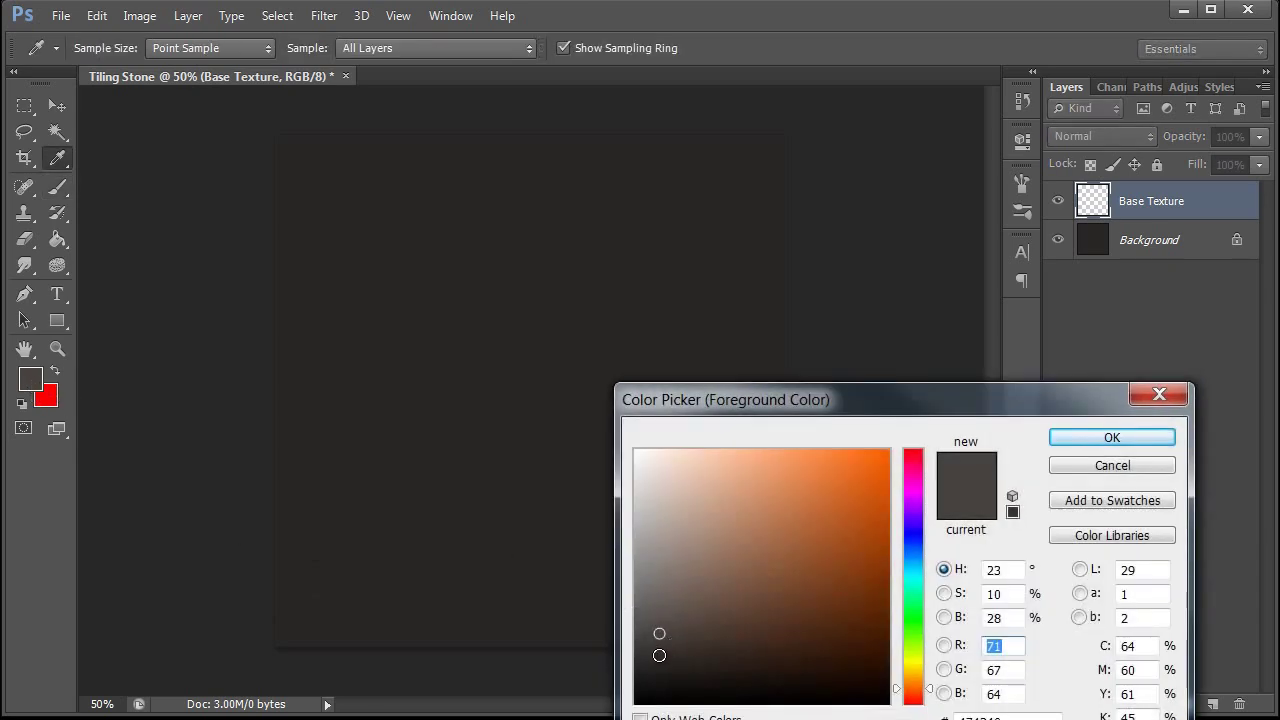
click(657, 655)
click(1067, 440)
mouse_move(729, 128)
mouse_down()
mouse_move(486, 614)
mouse_move(329, 575)
mouse_up()
mouse_move(824, 481)
mouse_down()
mouse_move(386, 153)
mouse_move(366, 476)
mouse_move(463, 250)
mouse_move(518, 634)
mouse_move(866, 509)
mouse_up()
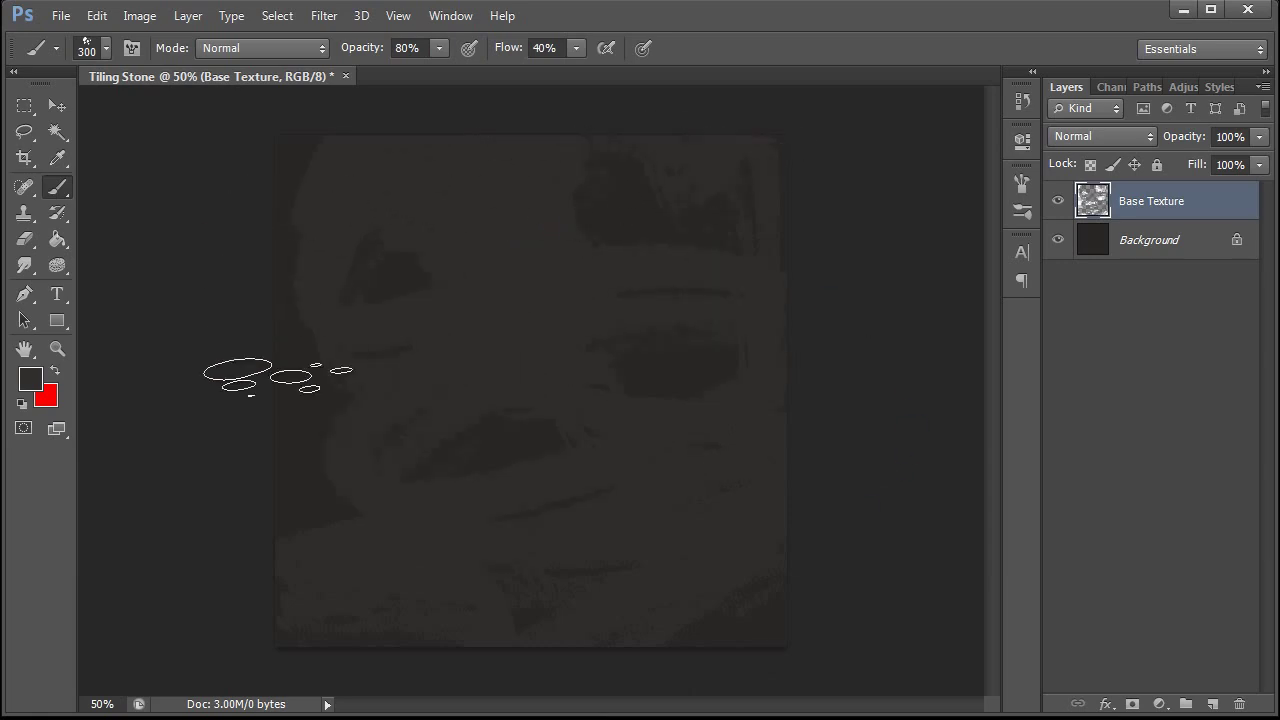
click(656, 182)
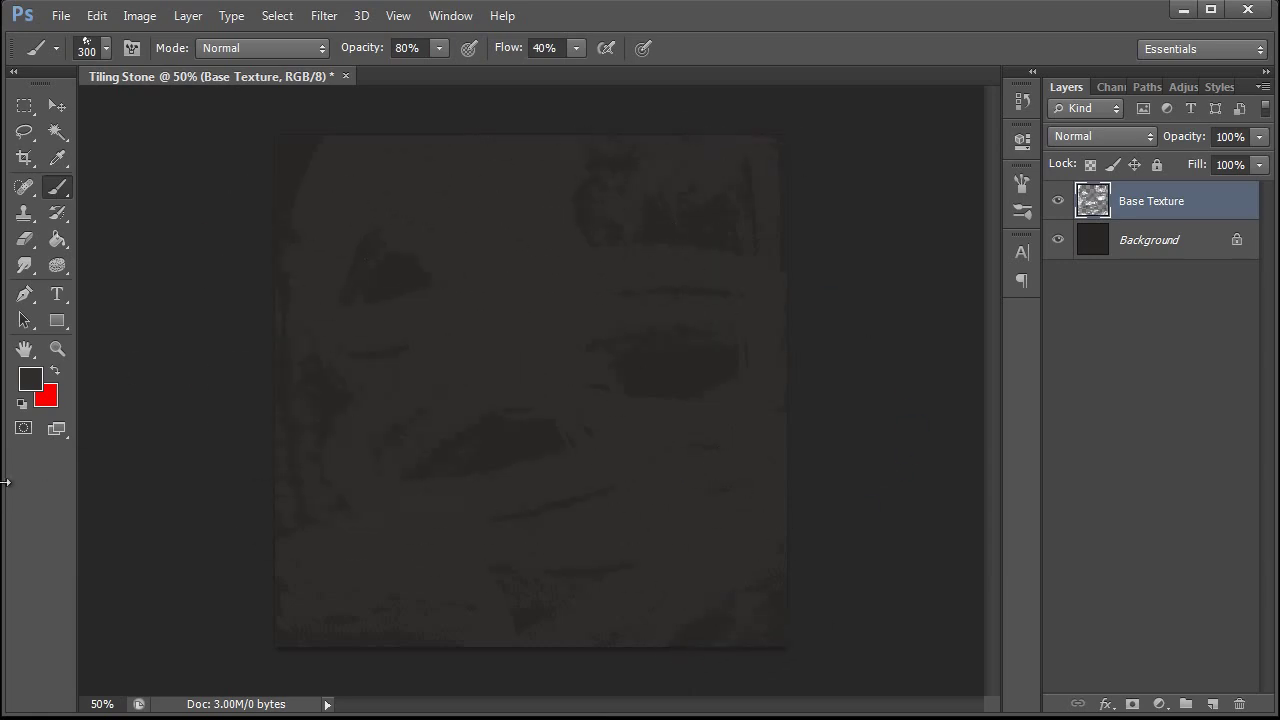
- Choose the speckled 125 px brush preset and set the foreground to near-black, RGB 26, 25, 25
click(105, 48)
click(398, 303)
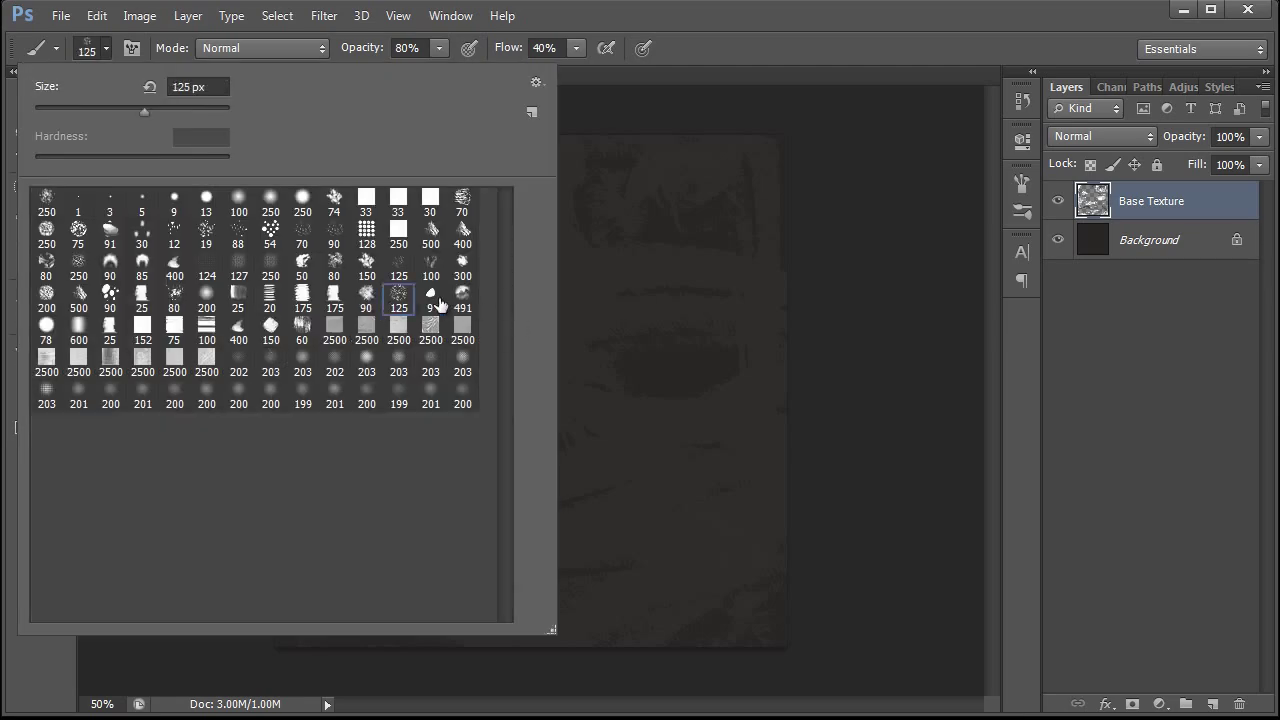
key(Return)
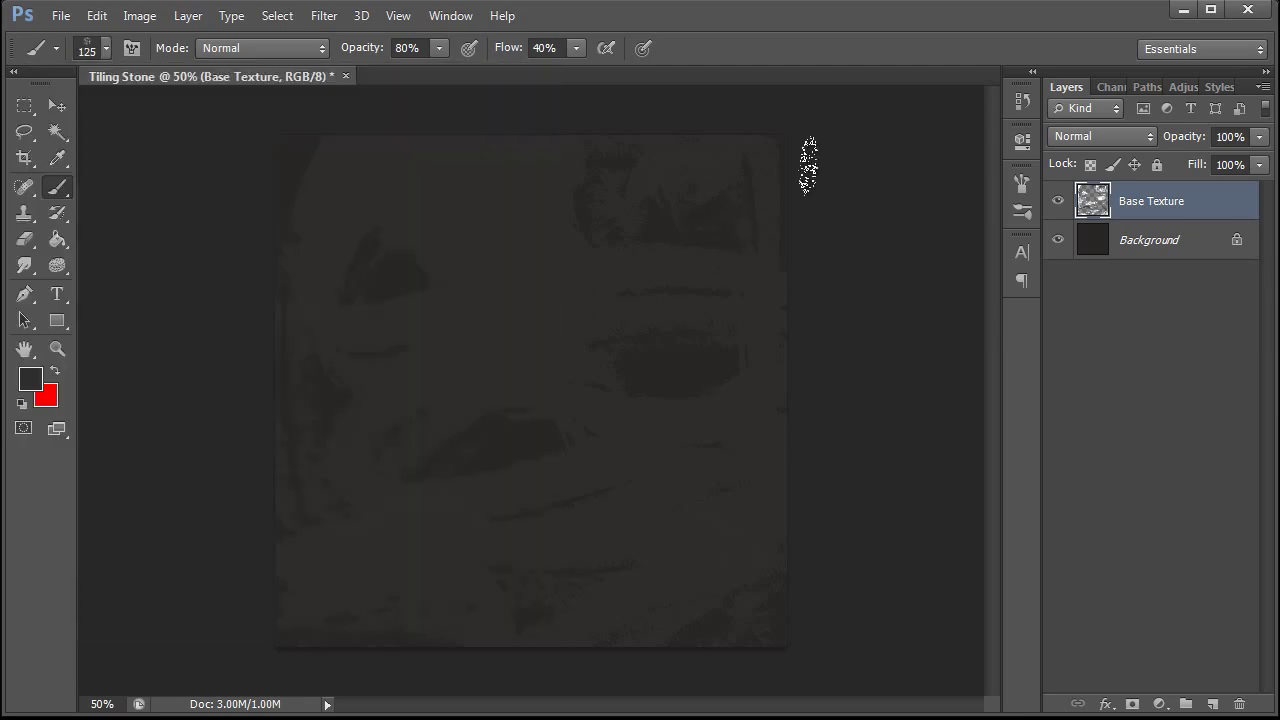
click(30, 378)
click(655, 680)
click(1112, 437)
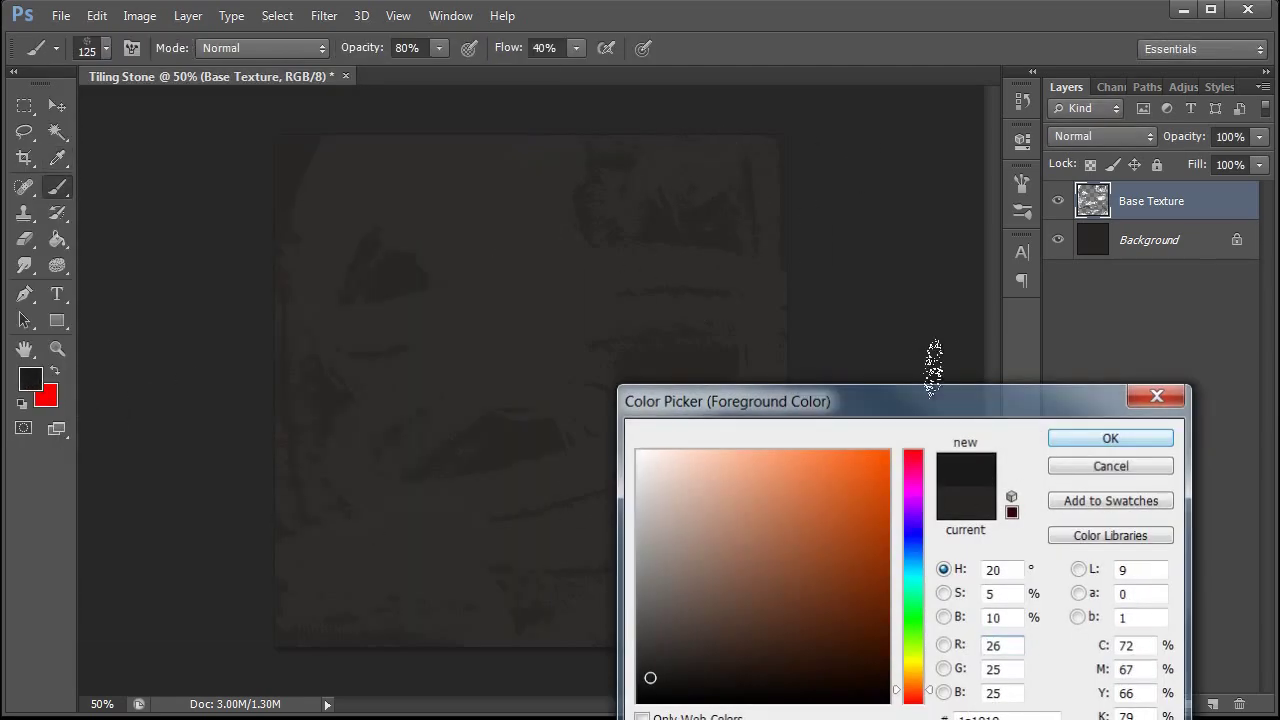
- Enlarge the speckled brush to 400 px and paint dark grainy strokes across the Base Texture layer
key(bracketright)
key(bracketright)
key(bracketright)
key(bracketright)
key(bracketright)
key(bracketright)
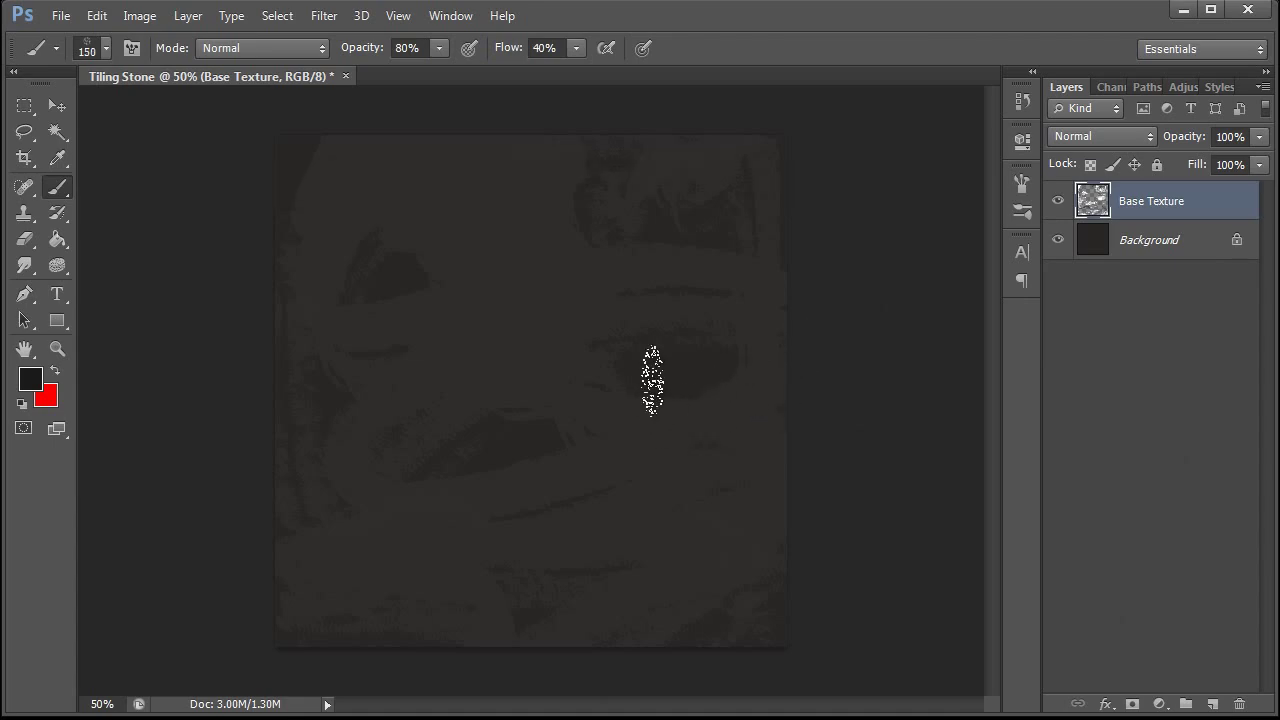
mouse_move(735, 560)
mouse_down()
mouse_move(599, 651)
mouse_move(354, 503)
mouse_up()
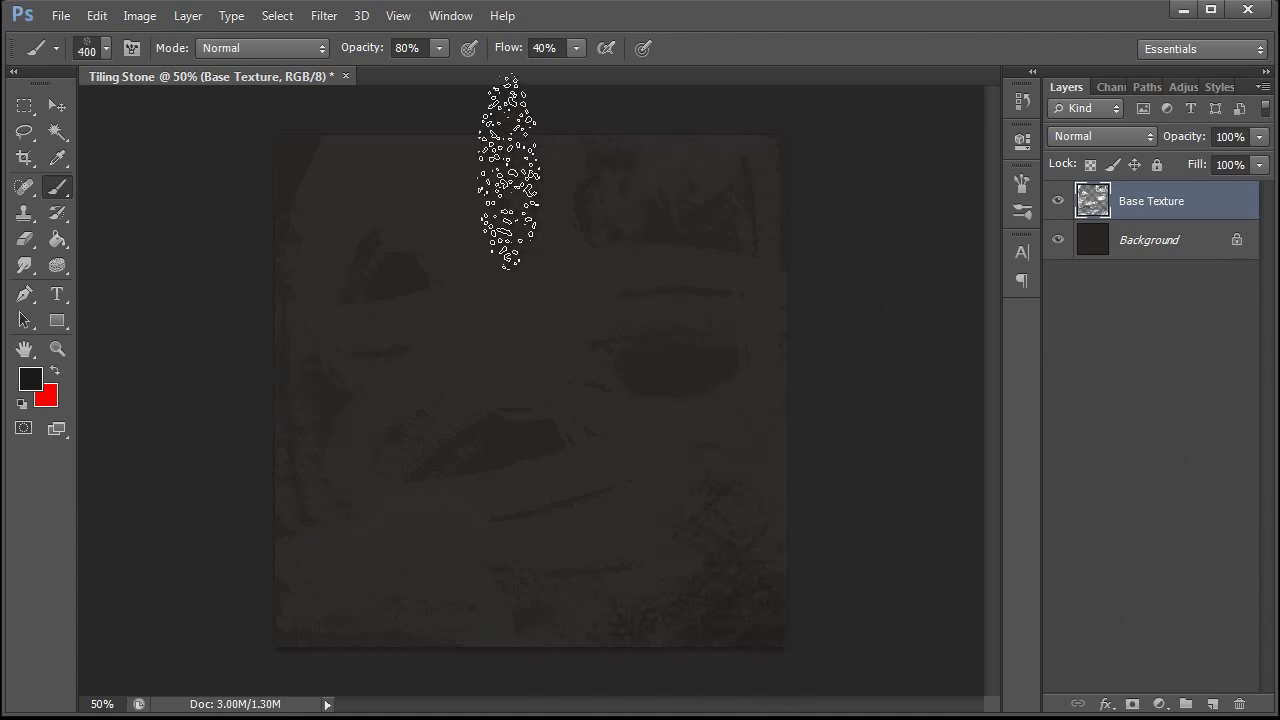
mouse_move(694, 591)
mouse_down()
mouse_move(726, 629)
mouse_move(717, 609)
mouse_move(705, 641)
mouse_up()
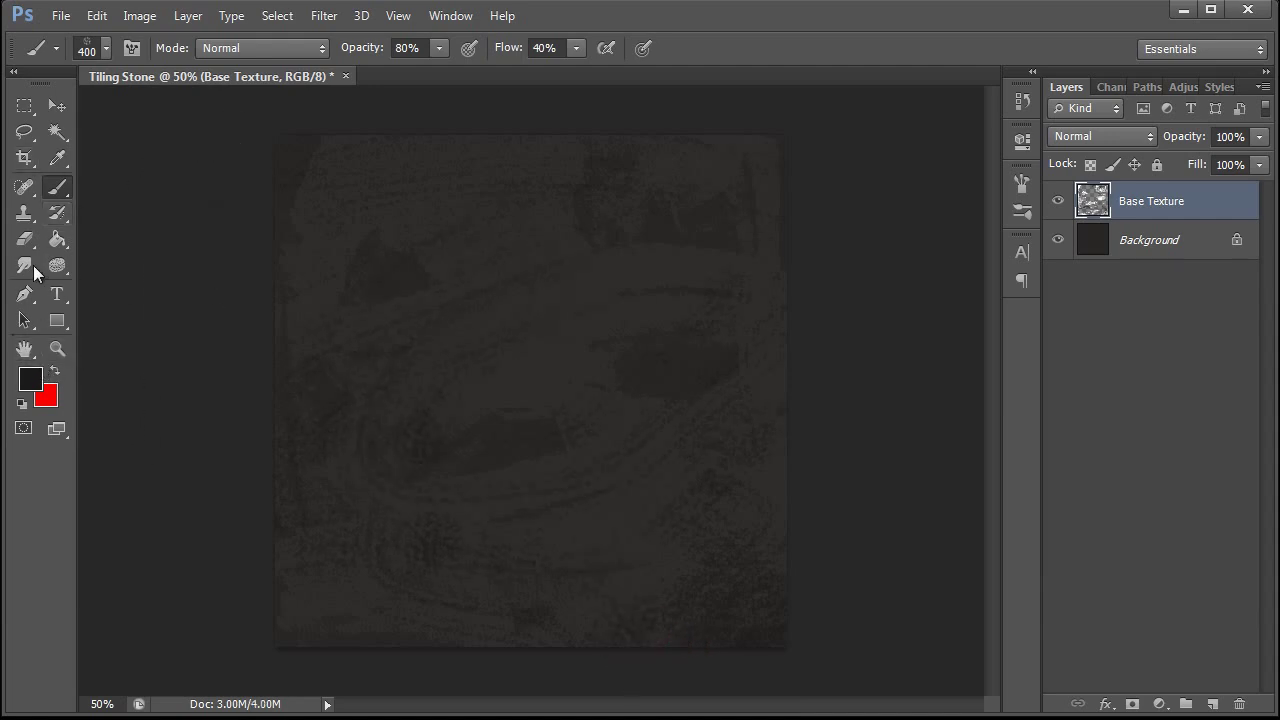
- Switch to the jagged 500 px brush preset
click(108, 50)
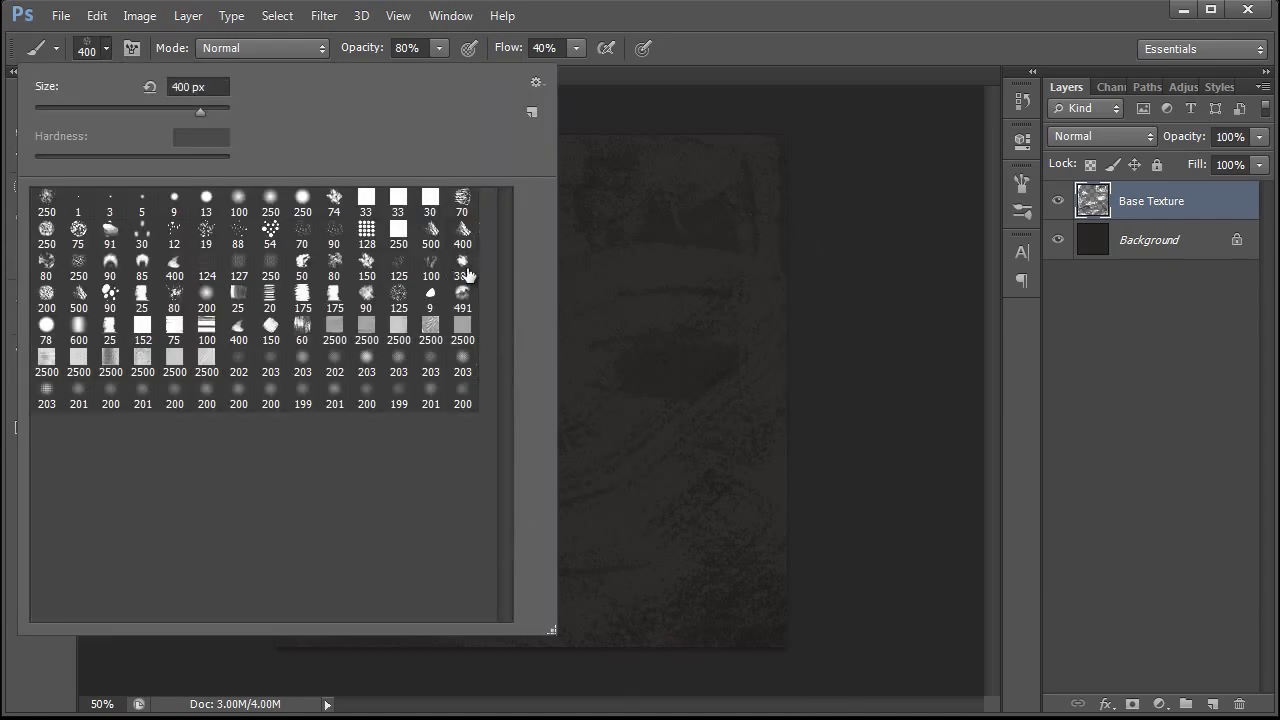
click(431, 268)
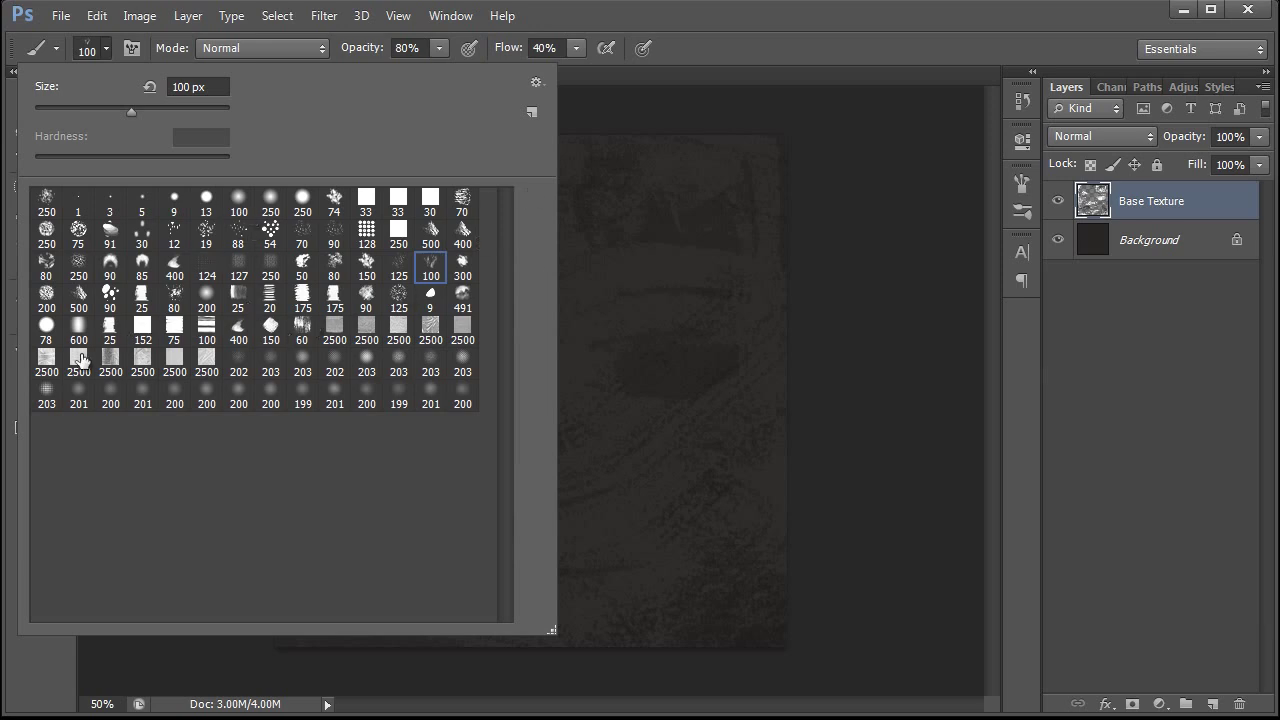
click(72, 306)
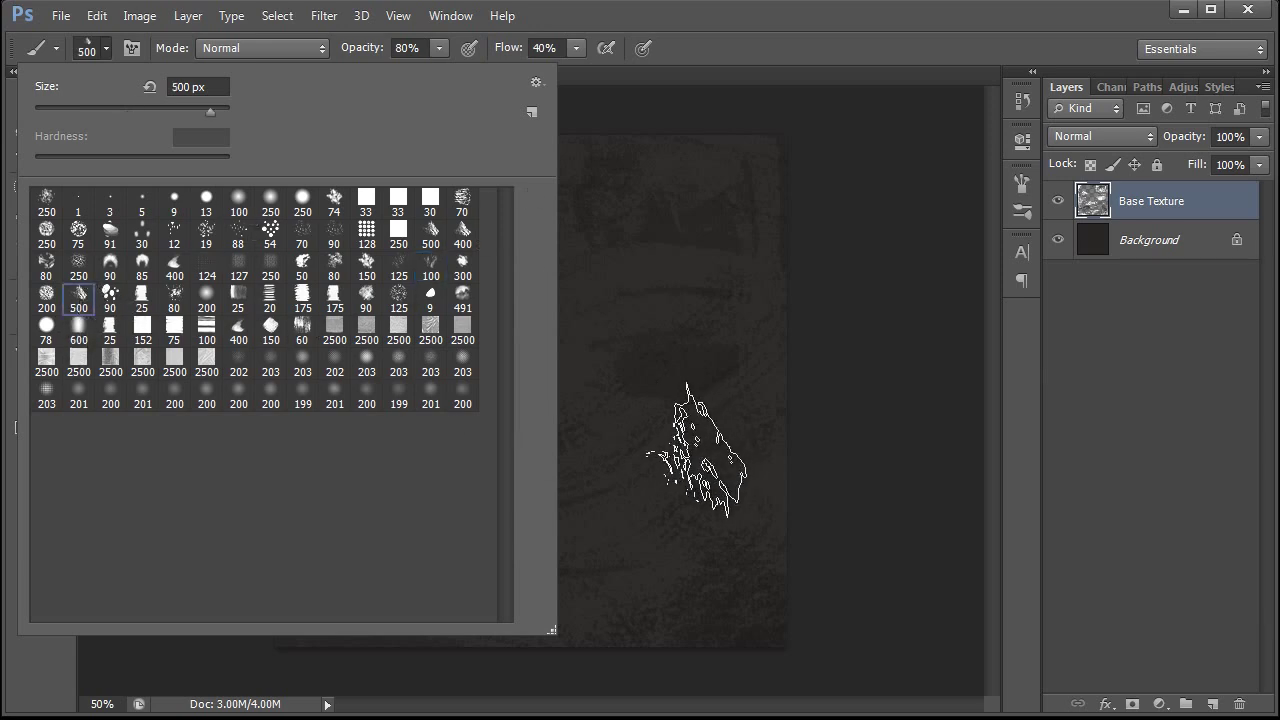
click(695, 500)
- Set the foreground to dark grey, RGB 36, 35, 34, and paint over the texture with the brush at 900 px
click(30, 378)
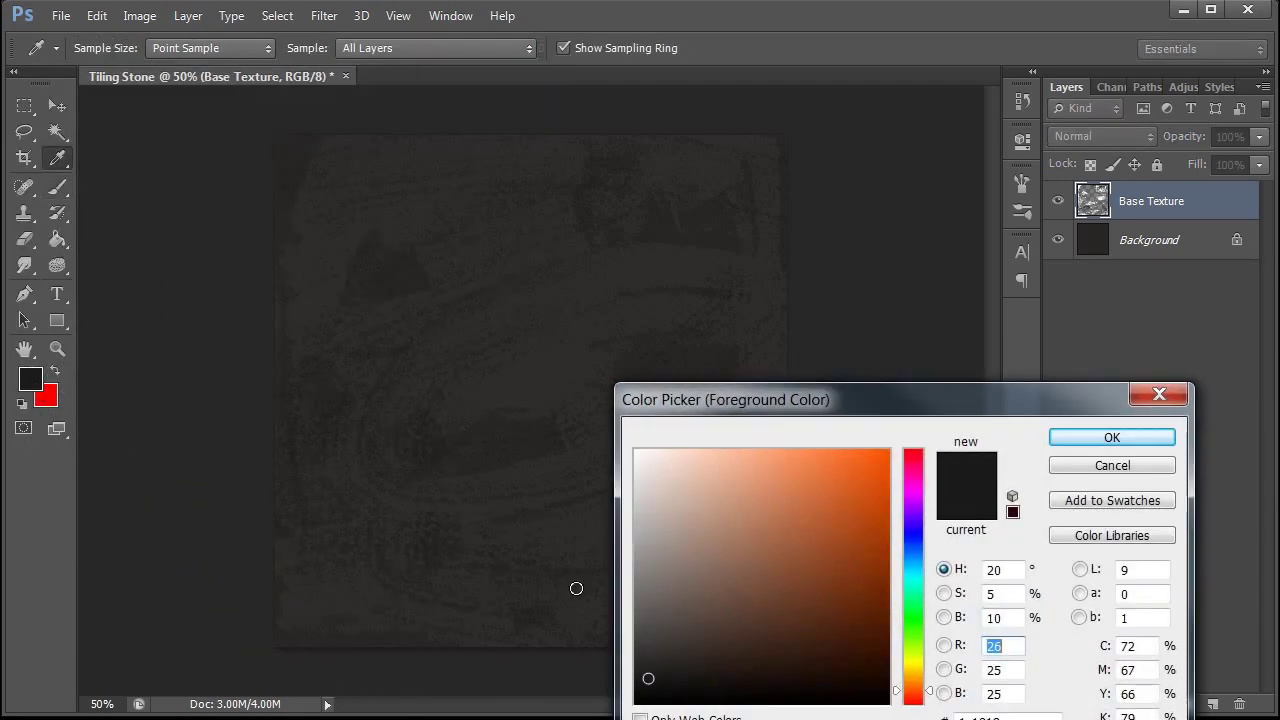
click(649, 668)
click(1110, 440)
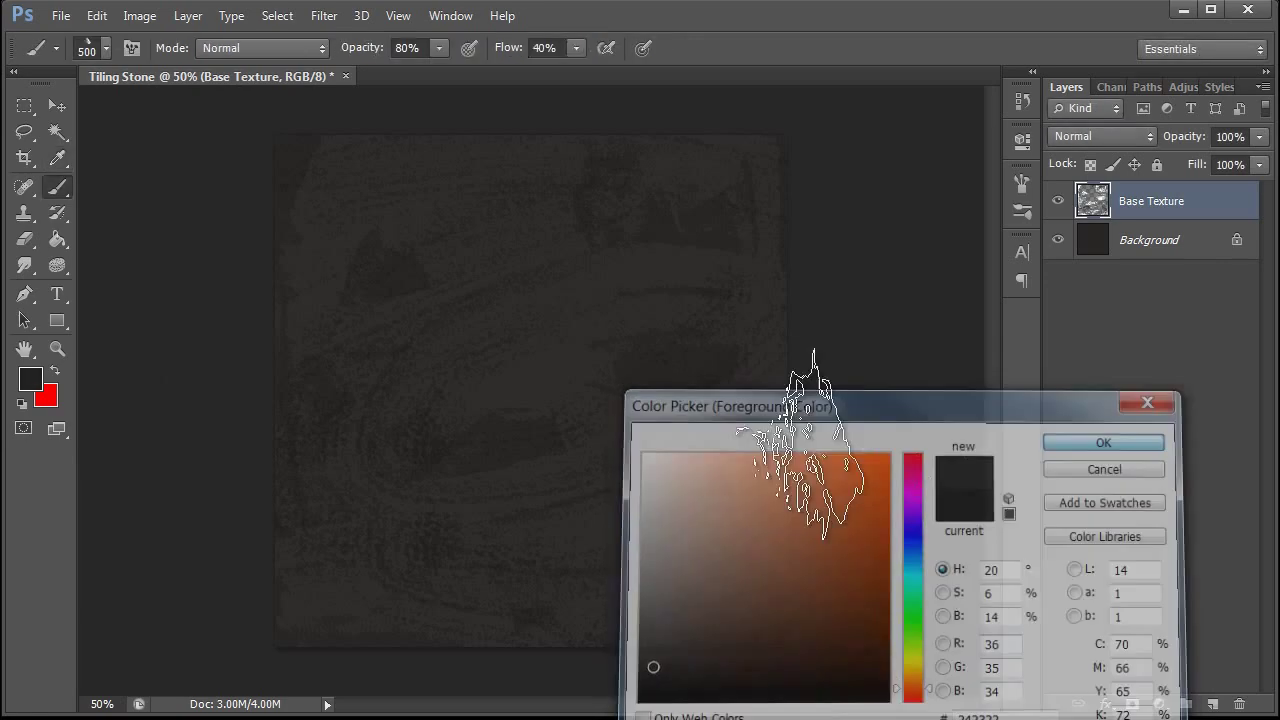
key(8)
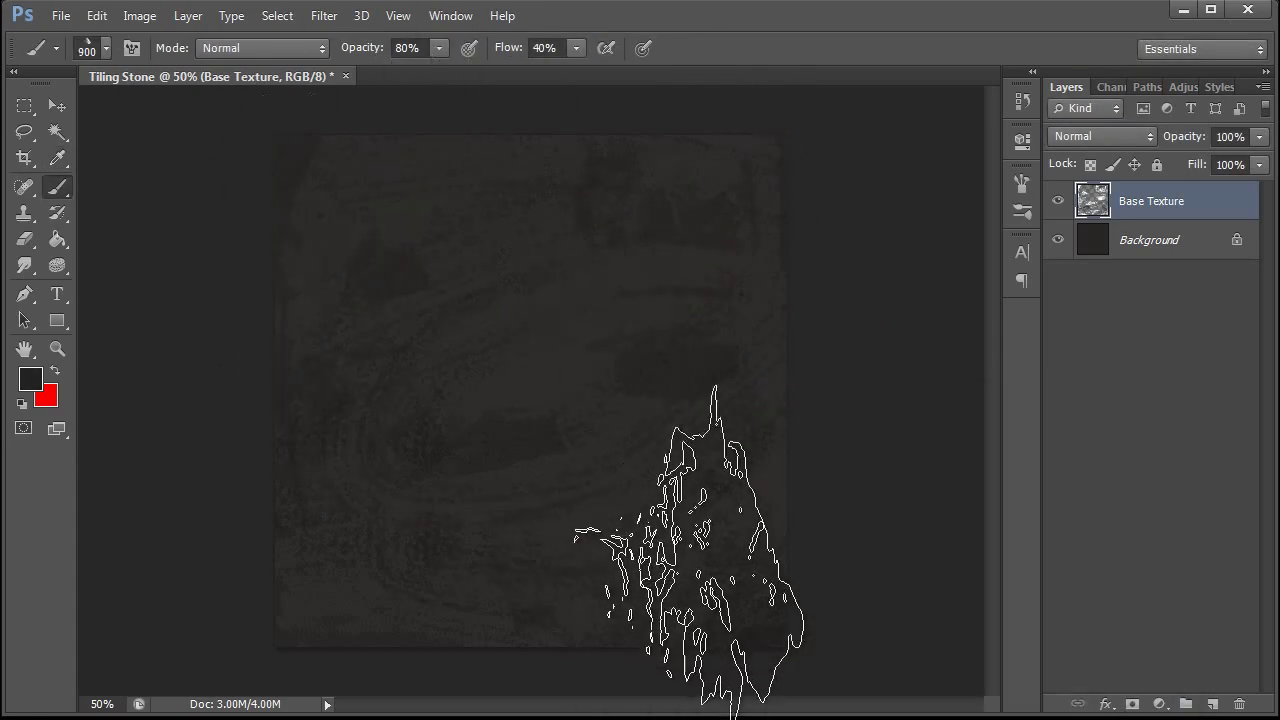
mouse_move(628, 389)
mouse_down()
mouse_move(376, 519)
mouse_move(386, 549)
mouse_move(413, 457)
mouse_move(730, 248)
mouse_move(438, 272)
mouse_move(284, 456)
mouse_move(296, 417)
mouse_move(500, 390)
mouse_move(515, 523)
mouse_move(470, 612)
mouse_move(551, 547)
mouse_move(655, 358)
mouse_up()
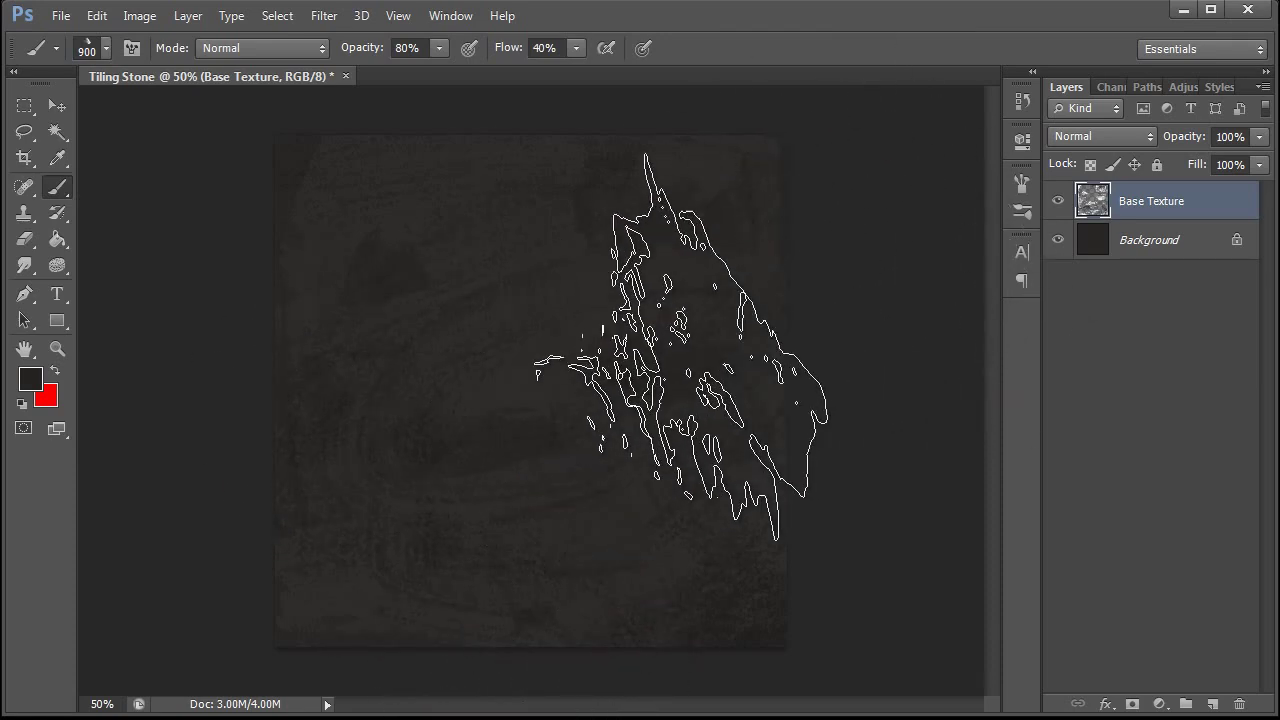
- Reduce the brush to 250 px, sample the canvas color, lighten it slightly and paint mottled strokes across the texture
key(bracketleft)
key(bracketleft)
key(bracketleft)
key(bracketleft)
key(bracketleft)
key(bracketleft)
key(bracketleft)
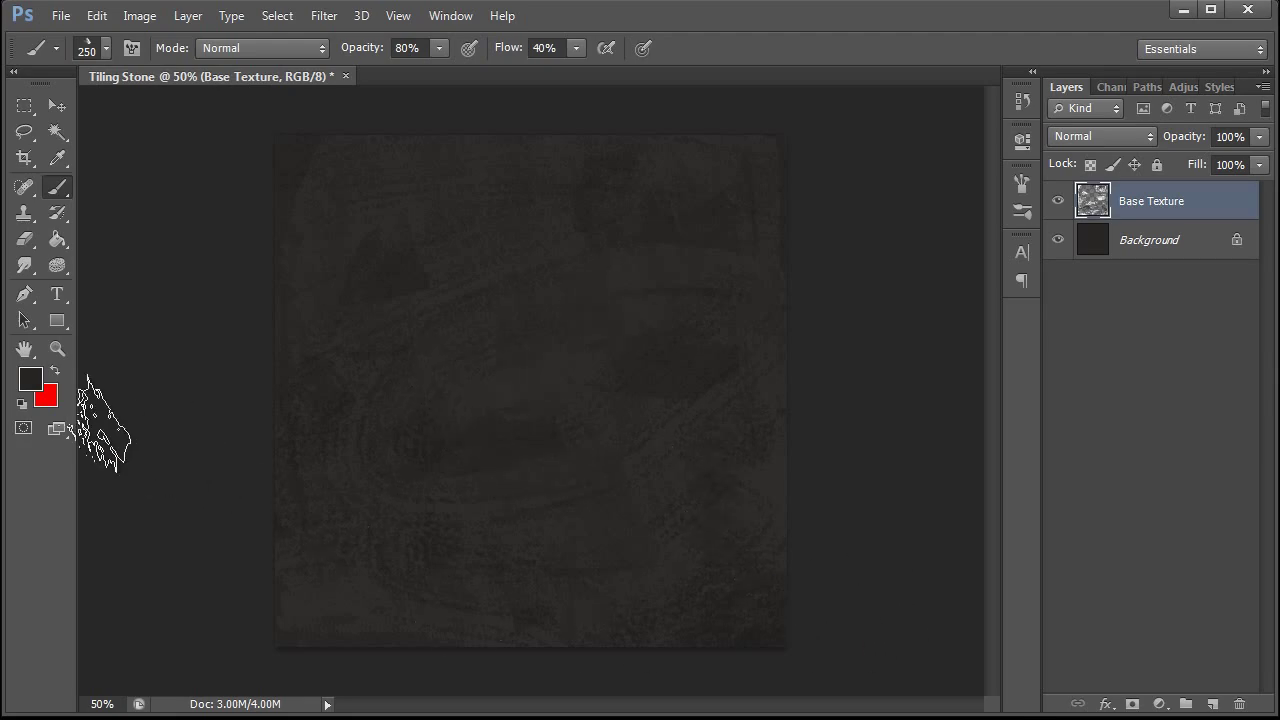
alt+click(528, 393)
click(28, 388)
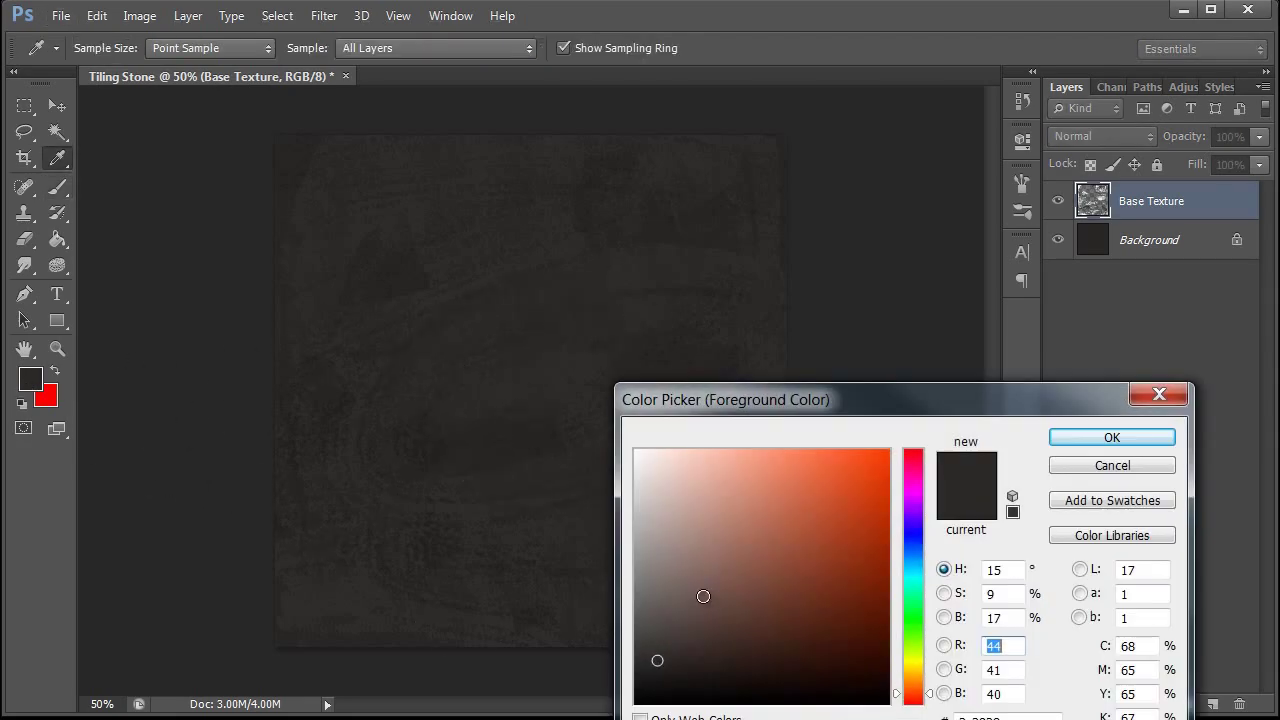
click(658, 644)
click(1069, 434)
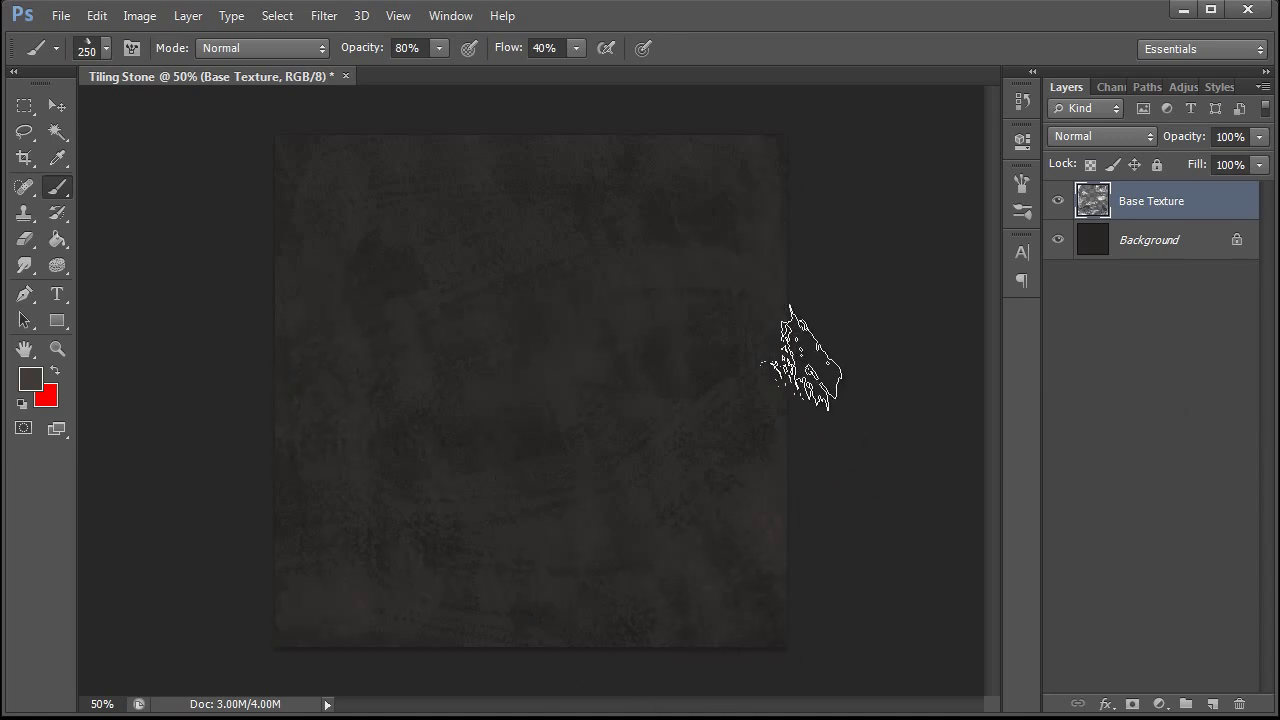
click(107, 48)
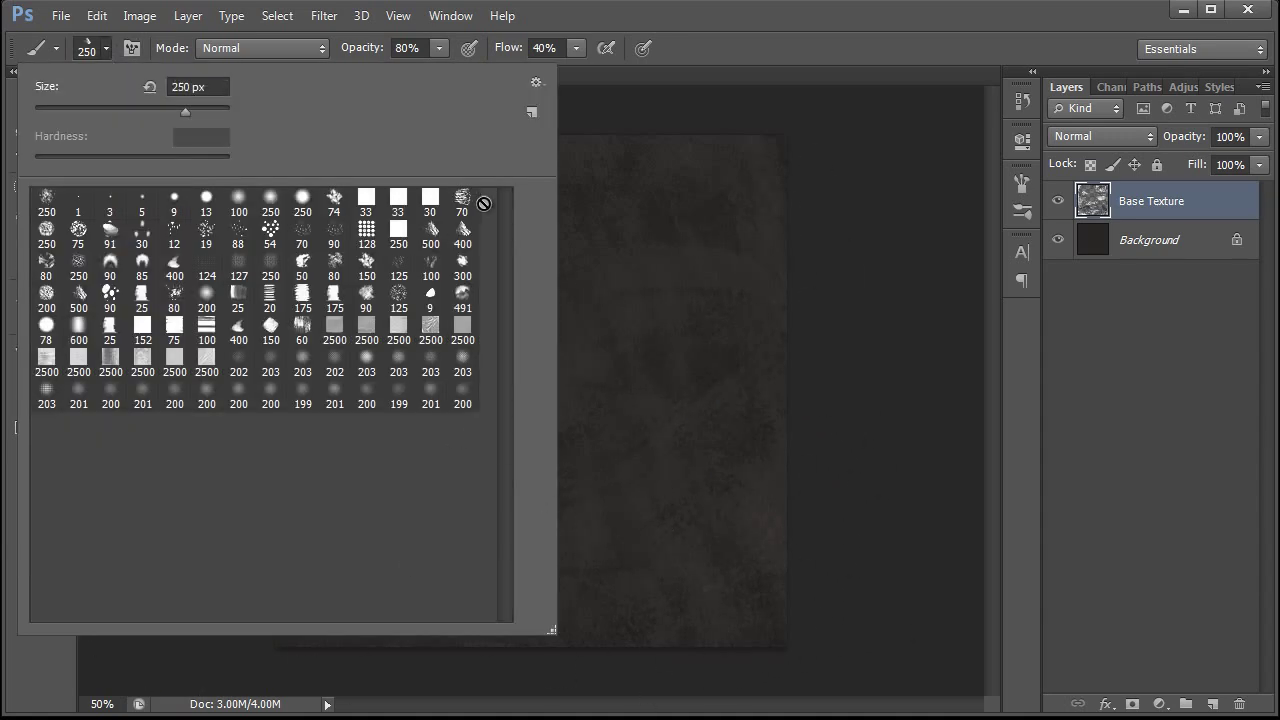
double_click(390, 310)
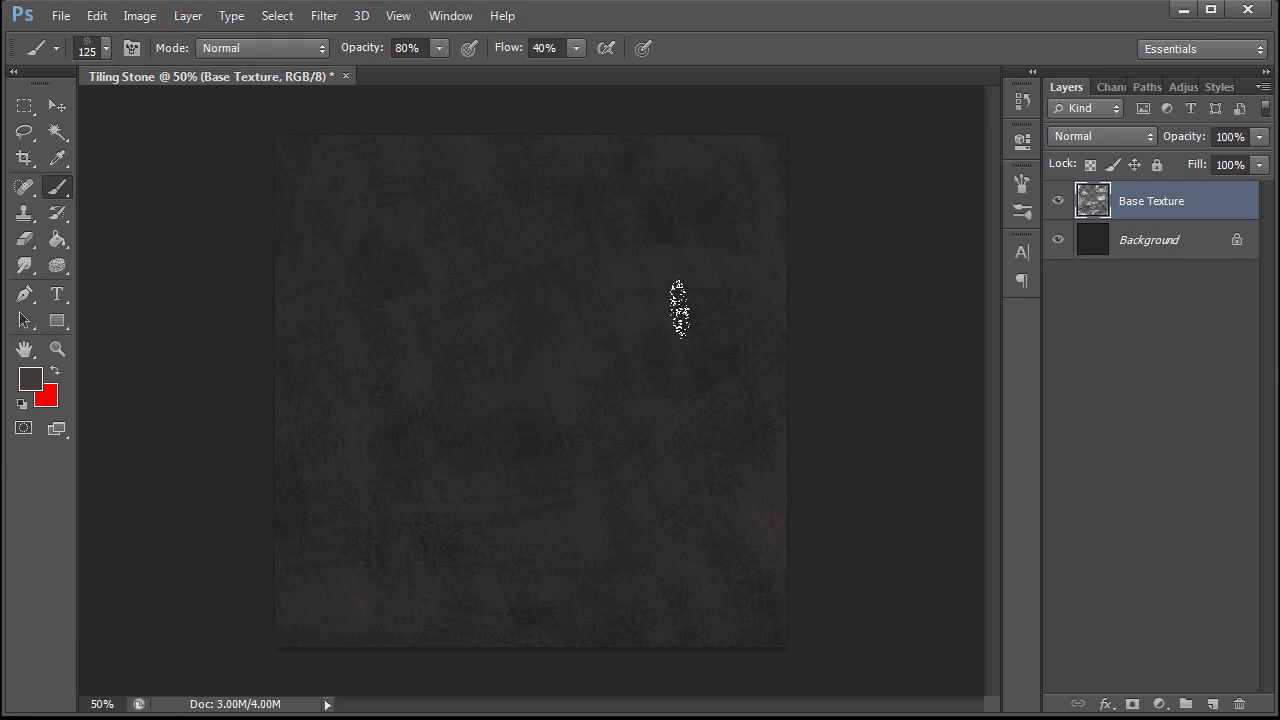
click(107, 48)
click(367, 268)
click(688, 318)
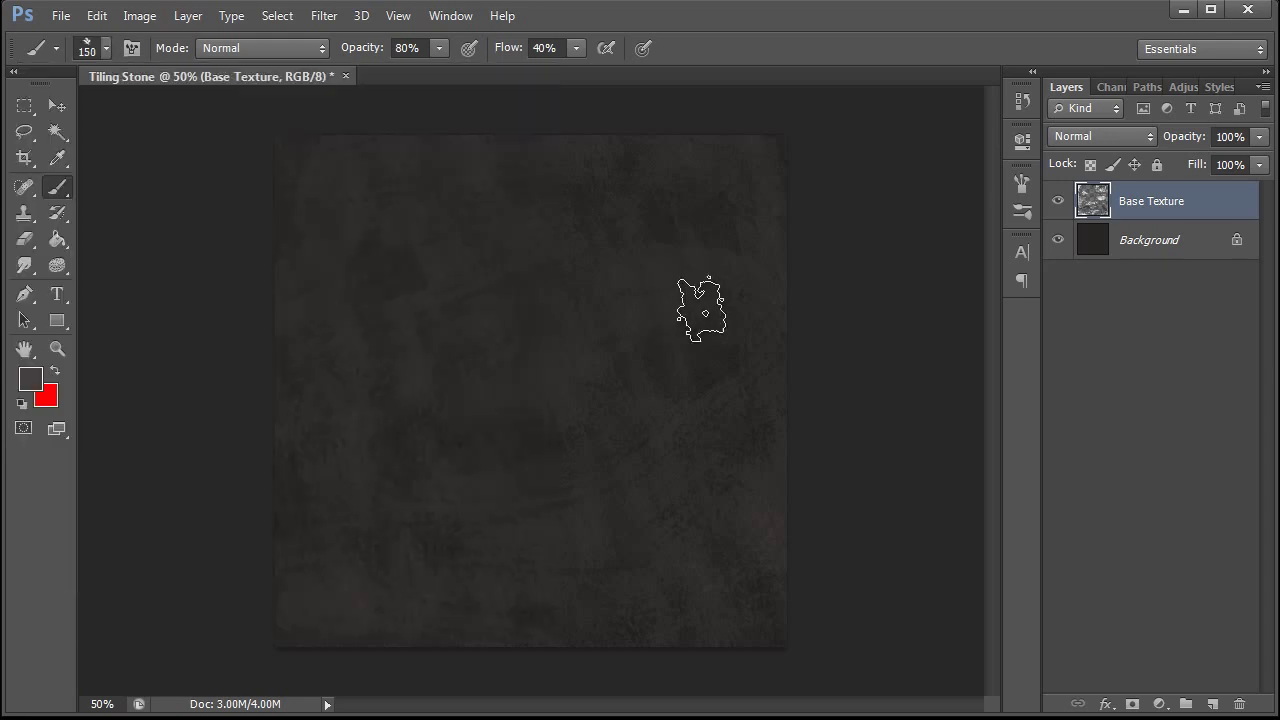
key(ctrl+z)
- Choose the web-patterned 250 px brush preset and paint over the texture with dark colors sampled from the canvas
click(107, 48)
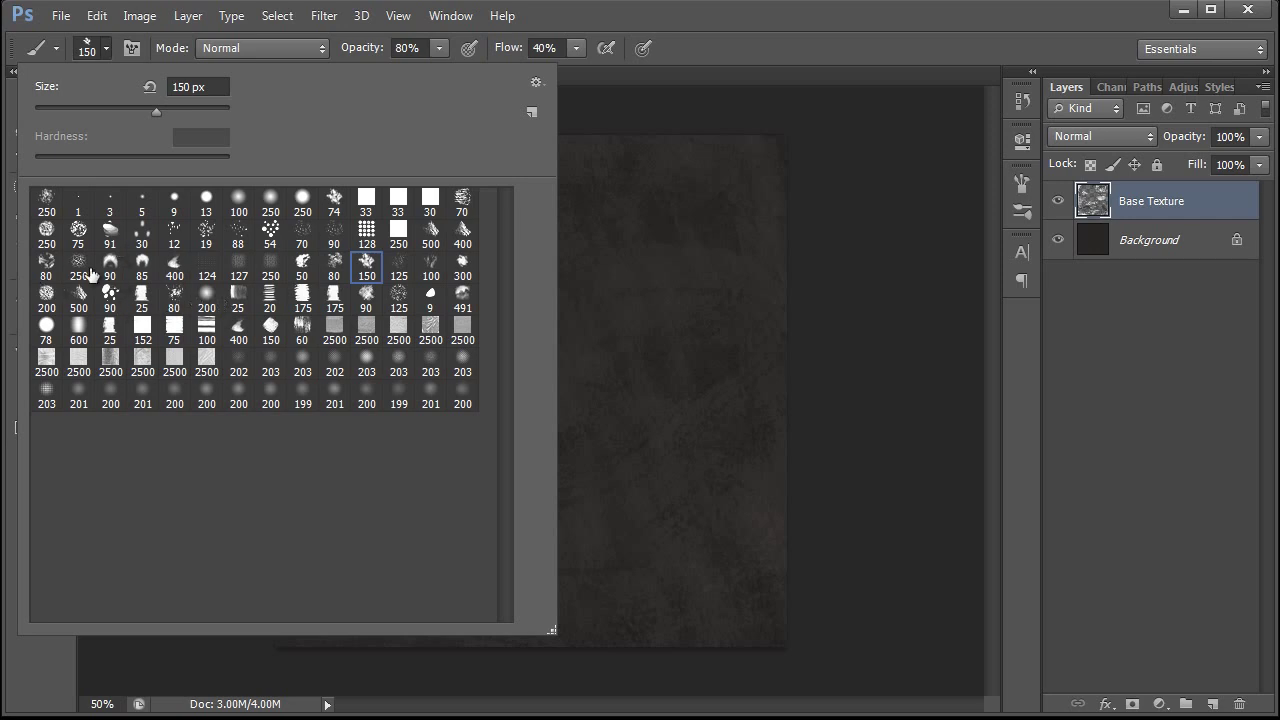
click(78, 268)
key(Return)
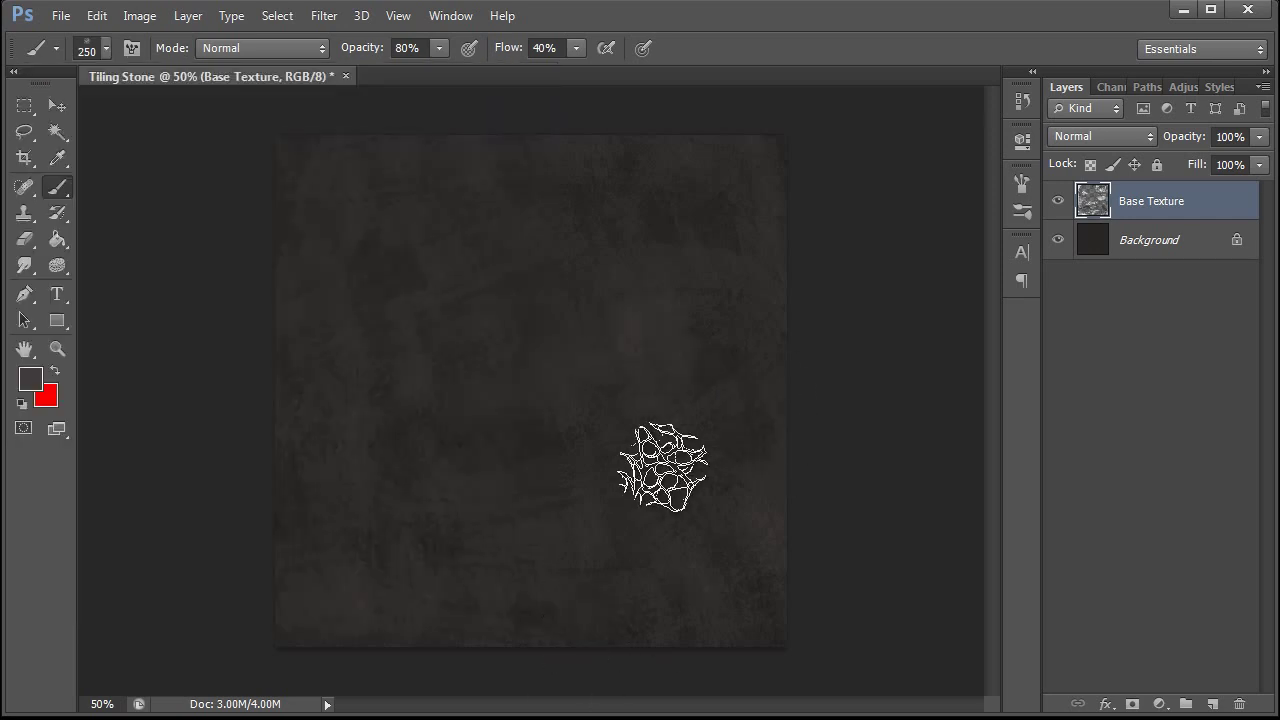
alt+click(449, 409)
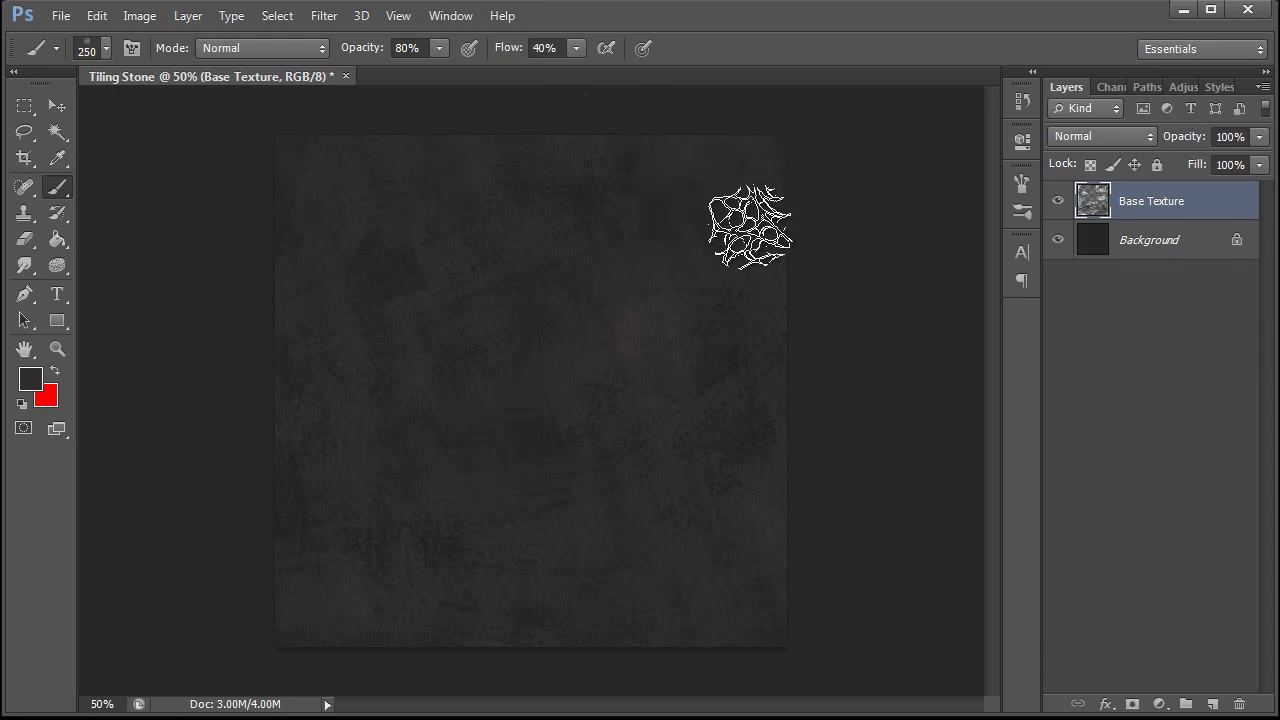
alt+click(715, 367)
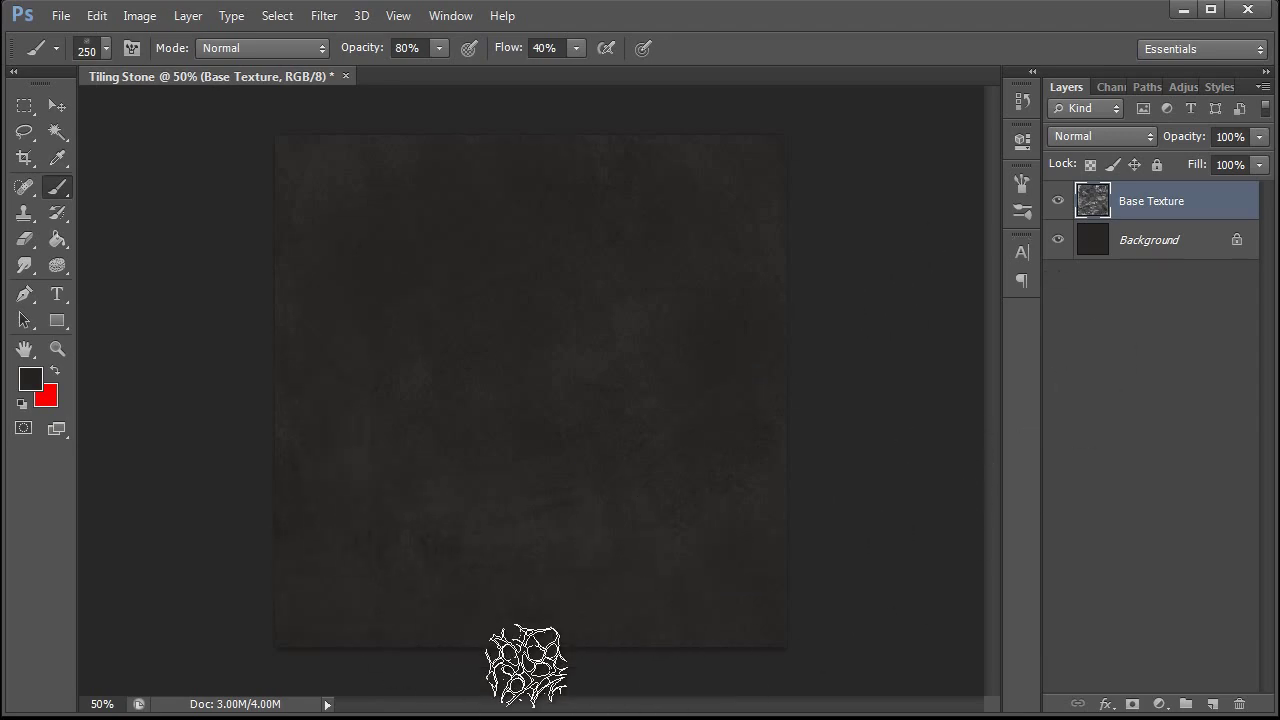
- Darken the Base Texture layer with Levels, using black input 10, midtone 1.04 and a slightly lowered white input
key(ctrl+l)
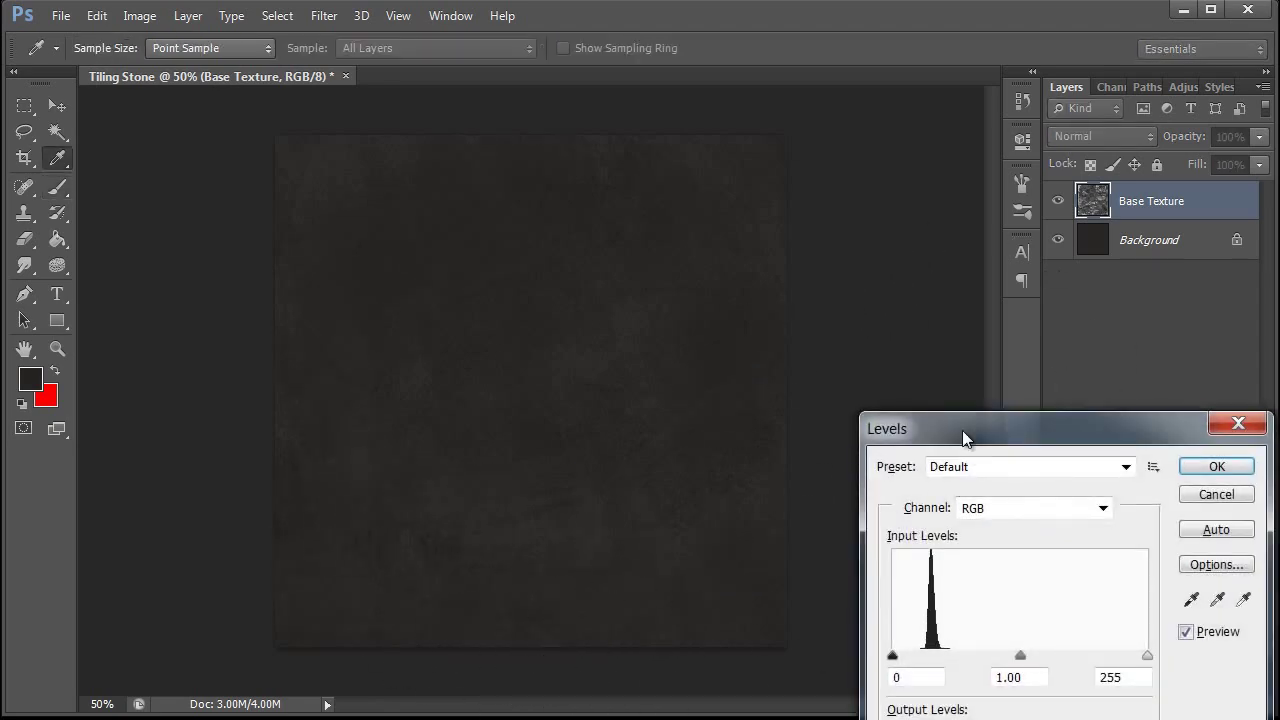
drag(962, 430, 752, 184)
drag(679, 415, 695, 418)
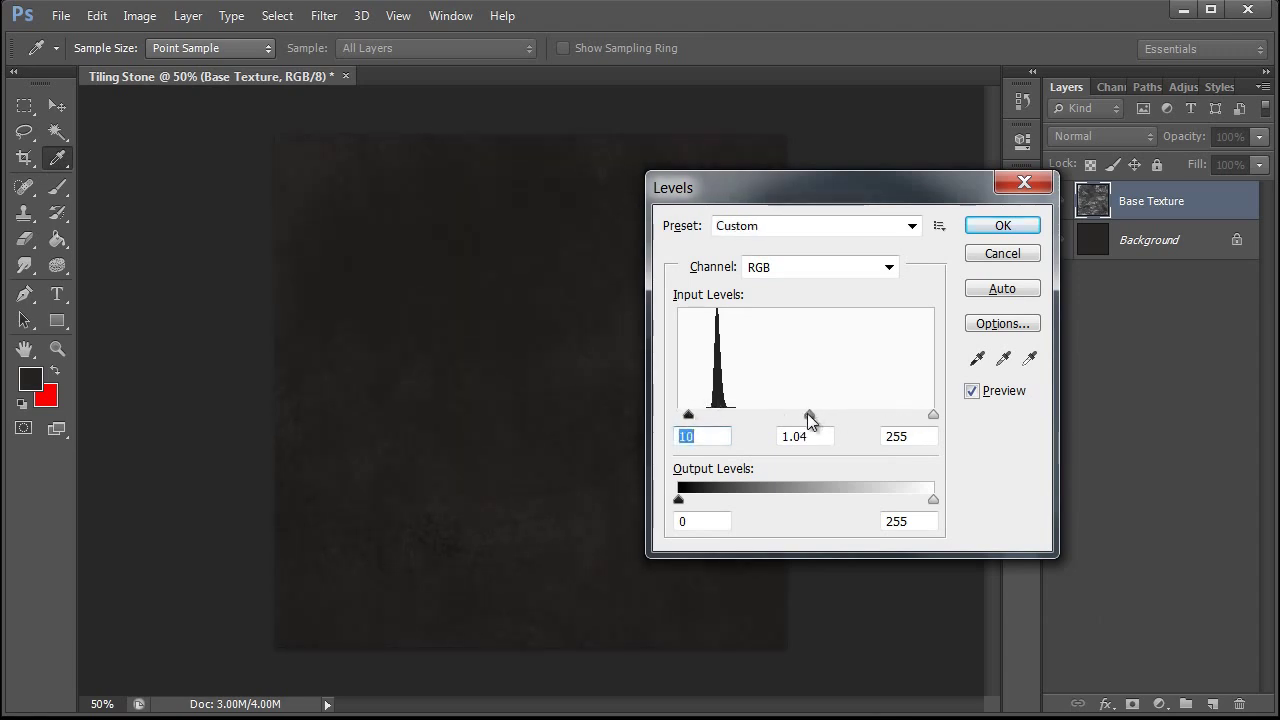
click(805, 415)
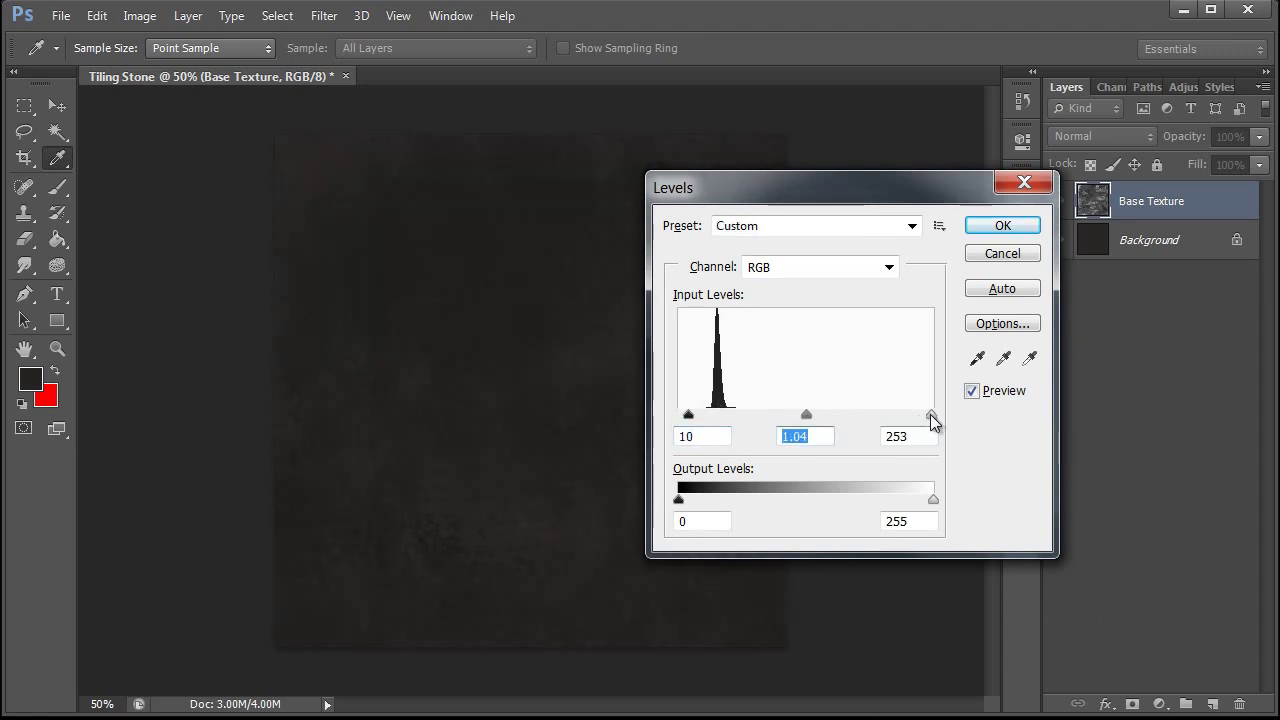
click(928, 415)
click(1003, 226)
key(b)
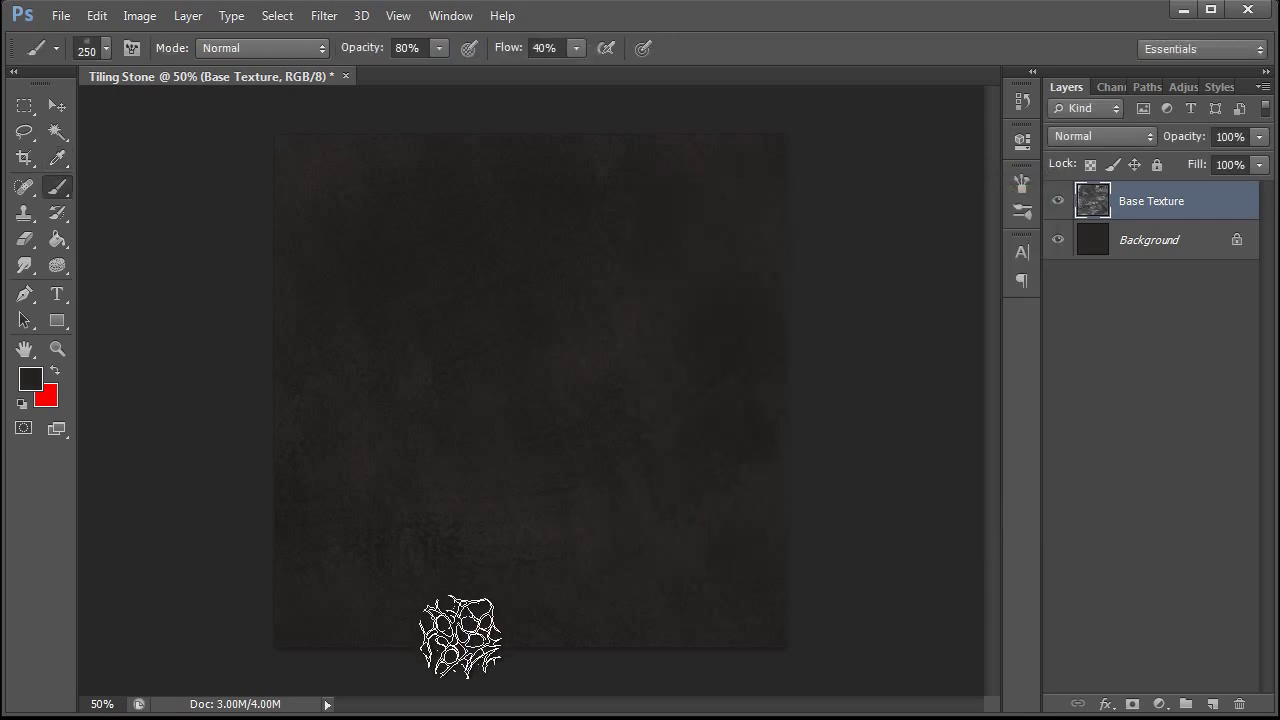
- Shift the Base Texture midtones slightly toward blue with Color Balance, and compare the layer hidden and shown
key(ctrl+b)
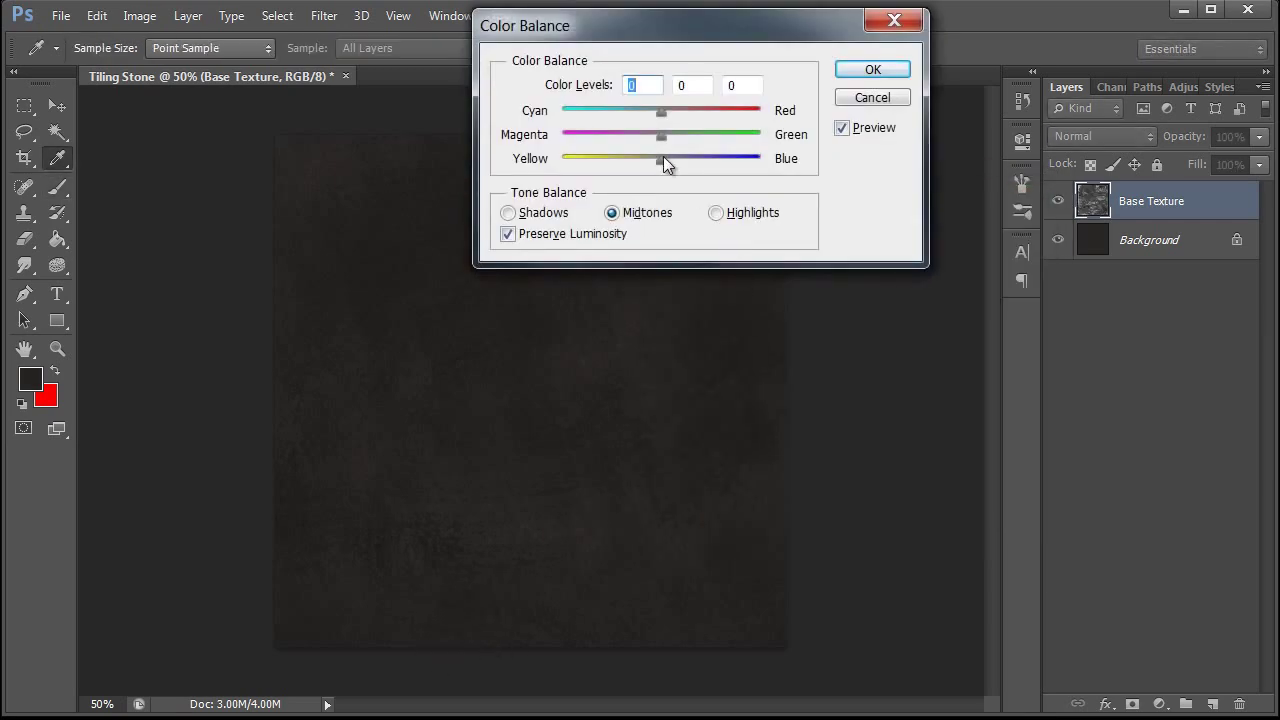
drag(663, 158, 663, 158)
click(873, 70)
key(b)
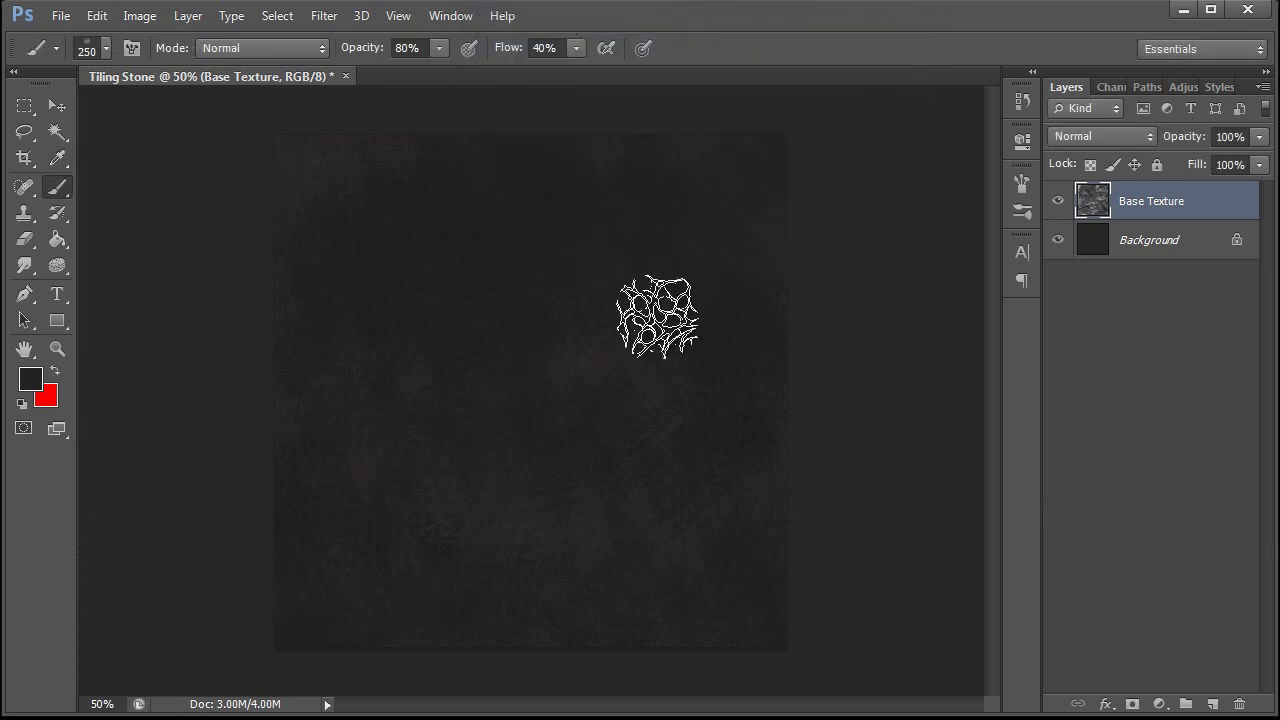
click(1058, 208)
click(1058, 208)
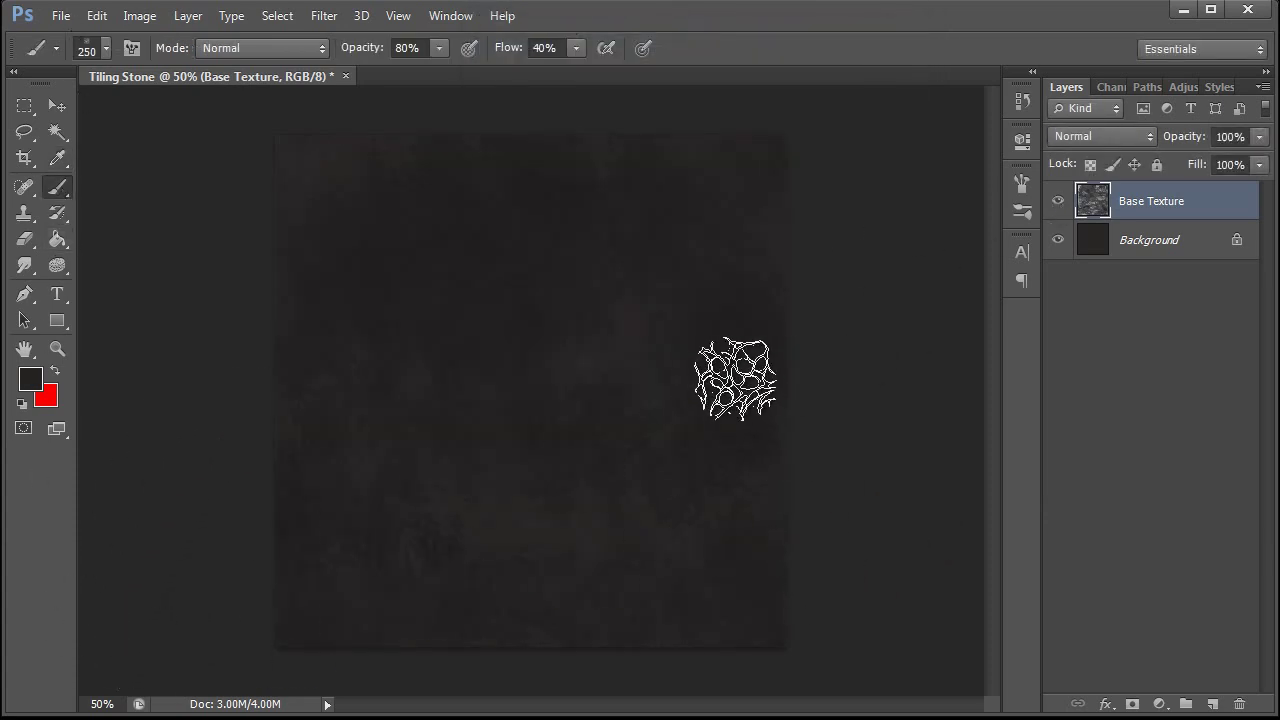
- Apply the Offset filter to Base Texture with +512 pixels horizontally and vertically and Wrap Around
click(322, 16)
mouse_move(384, 466)
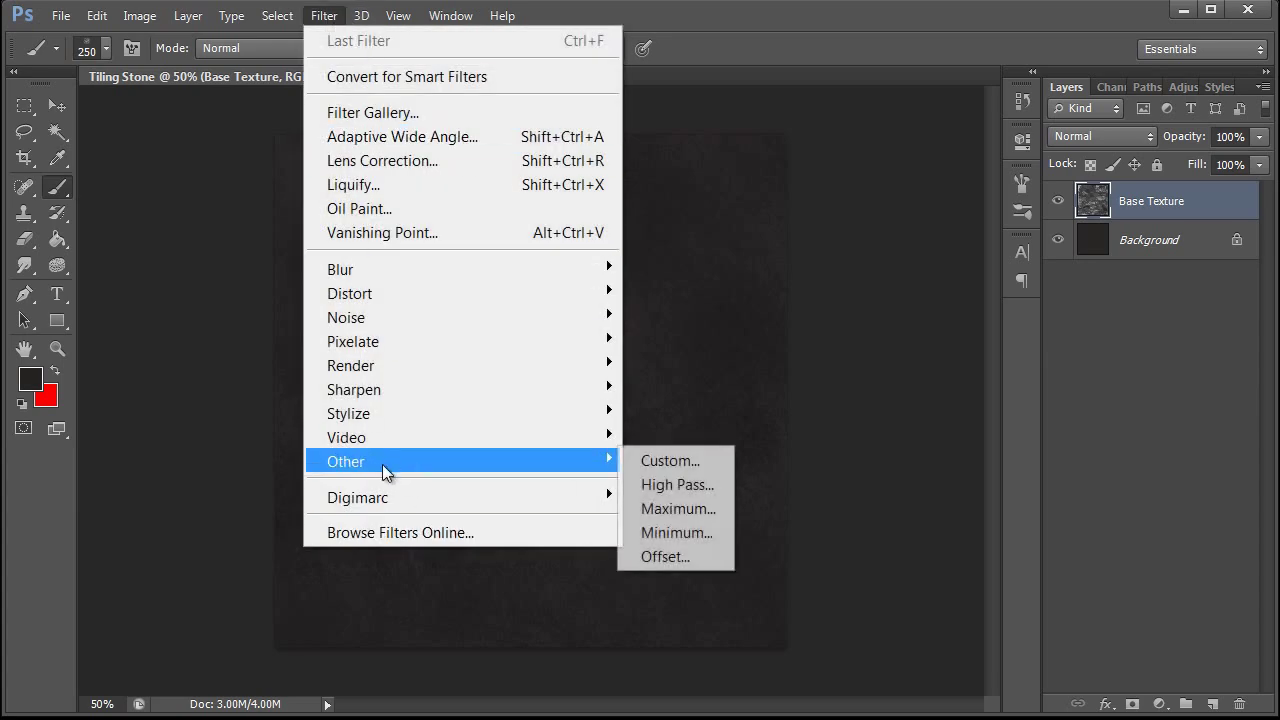
click(678, 559)
drag(606, 144, 827, 169)
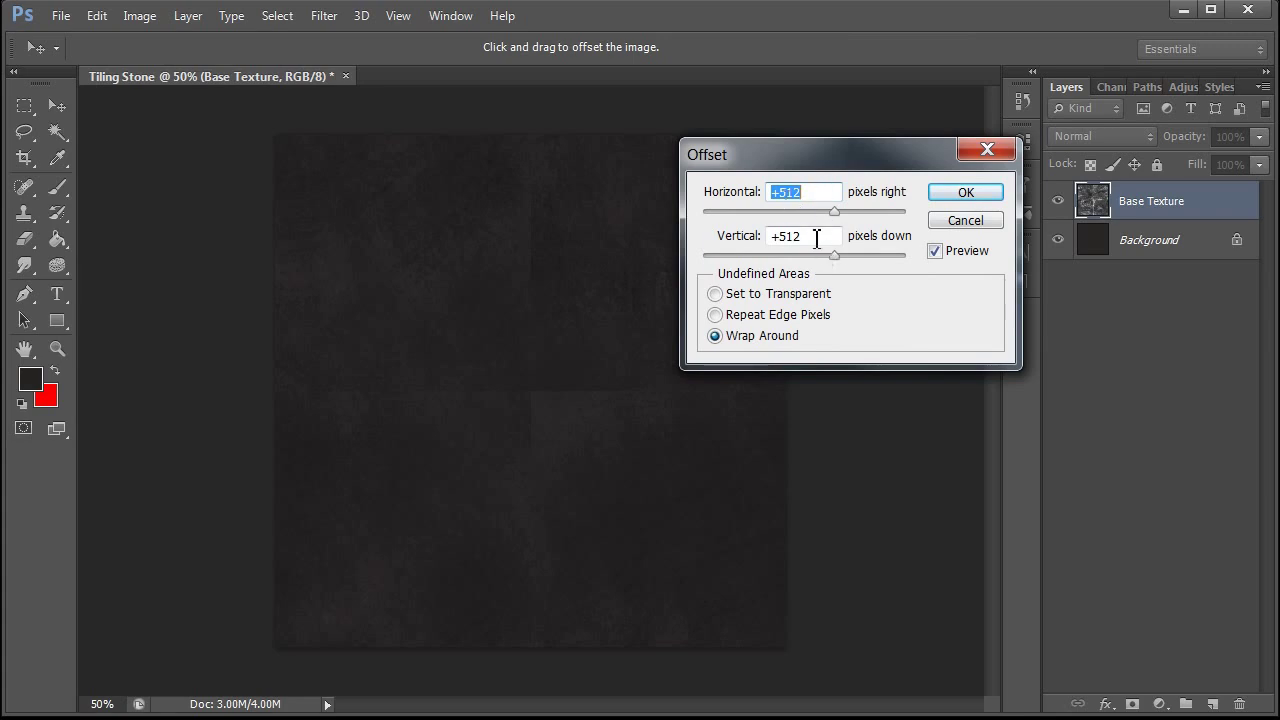
click(966, 200)
key(b)
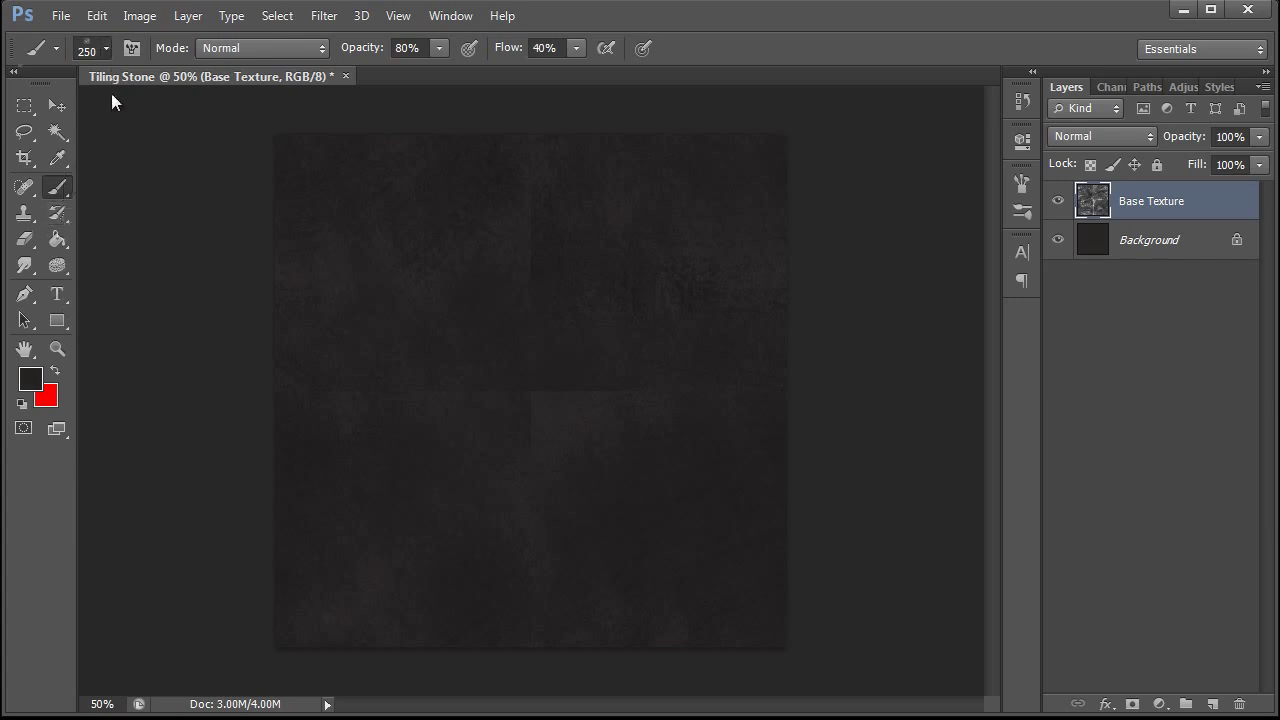
- Mark the vertical and horizontal center seams with straight red lines using the 13 px round brush
click(105, 49)
click(205, 205)
click(854, 135)
key(x)
mouse_move(533, 135)
mouse_down()
mouse_move(529, 458)
mouse_move(465, 644)
mouse_up()
shift+click(276, 390)
shift+click(787, 390)
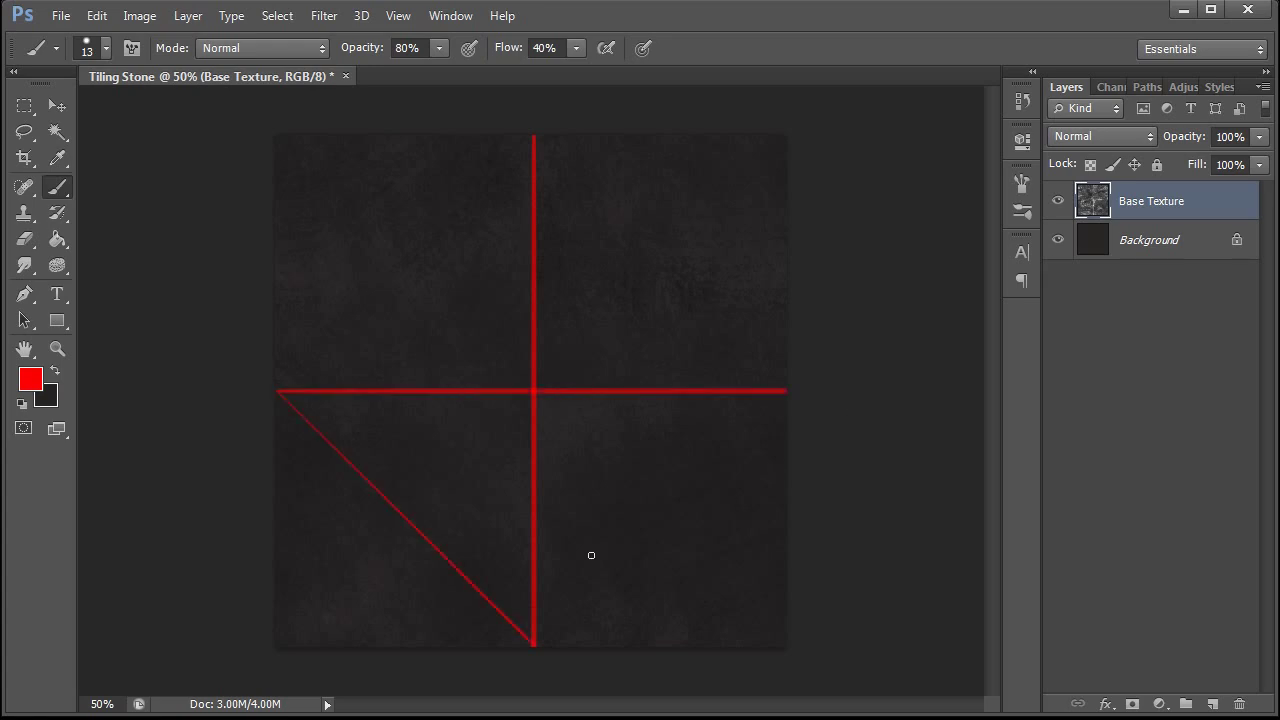
- Undo the red lines marking the seams
key(ctrl+alt+z)
key(ctrl+alt+z)
key(ctrl+shift+z)
key(ctrl+shift+z)
key(ctrl+alt+z)
key(ctrl+alt+z)
key(ctrl+alt+z)
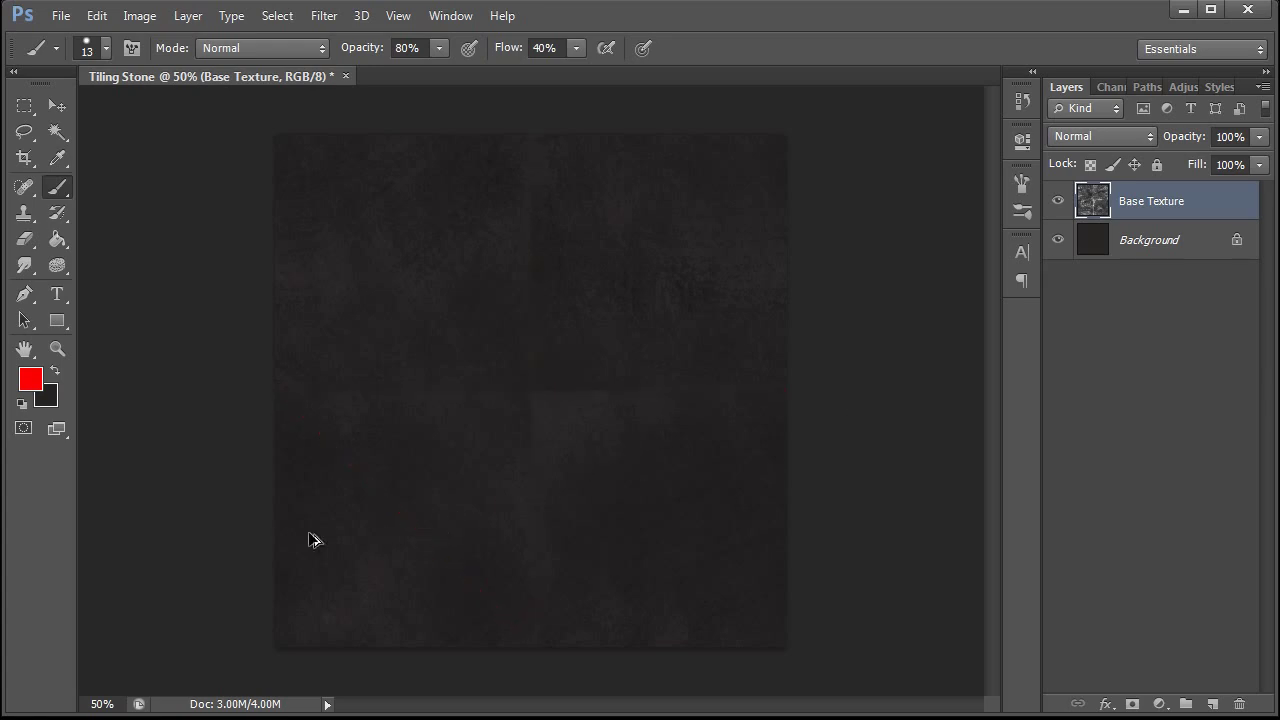
- Cover the vertical and horizontal center seams with the 150 px Clone Stamp, sampling nearby texture
click(24, 213)
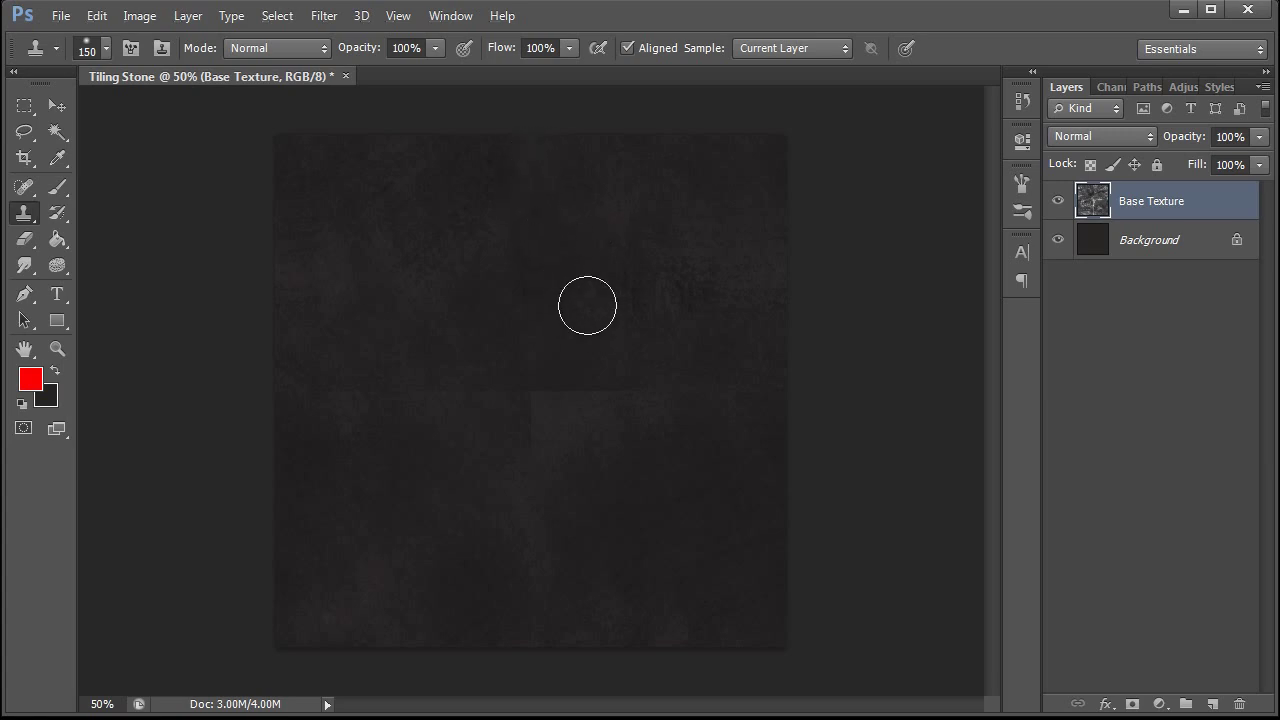
mouse_move(564, 394)
mouse_down()
mouse_move(687, 386)
mouse_move(674, 378)
mouse_up()
alt+click(655, 361)
mouse_move(562, 445)
mouse_down()
mouse_move(709, 396)
mouse_move(635, 425)
mouse_move(537, 434)
mouse_move(540, 609)
mouse_move(560, 590)
mouse_up()
mouse_move(515, 421)
mouse_down()
mouse_move(476, 393)
mouse_move(319, 402)
mouse_move(394, 485)
mouse_move(334, 392)
mouse_up()
alt+click(395, 486)
- Reapply the Offset filter several times to check the texture for remaining seams
key(ctrl+f)
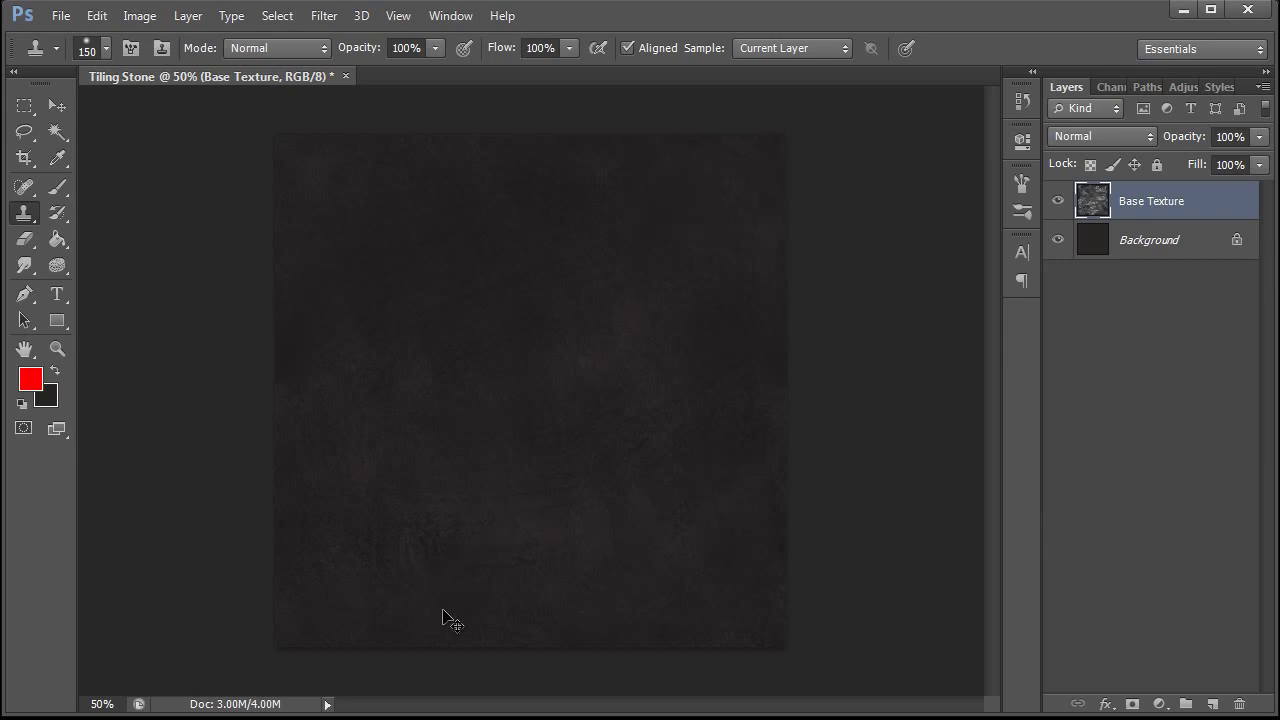
key(ctrl+f)
key(ctrl+f)
key(ctrl+f)
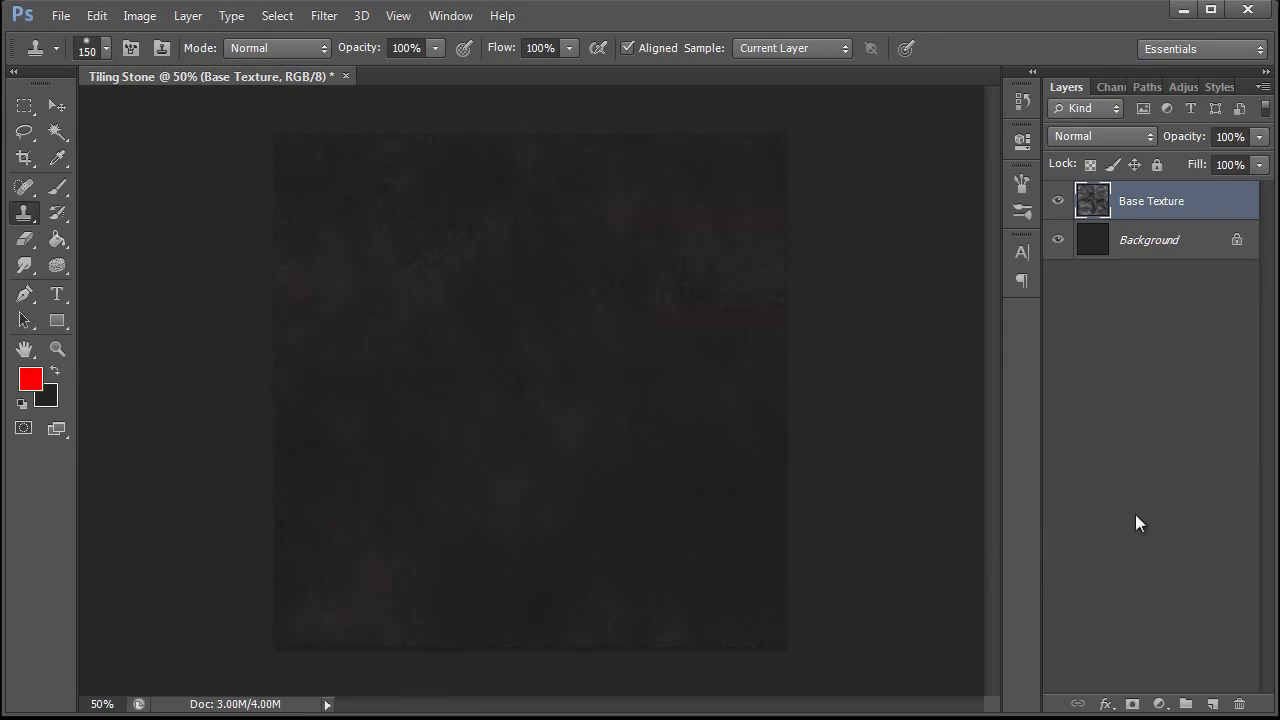
- Add a layer named Grout above Base Texture and set its blend mode to Multiply
click(1214, 702)
double_click(1135, 203)
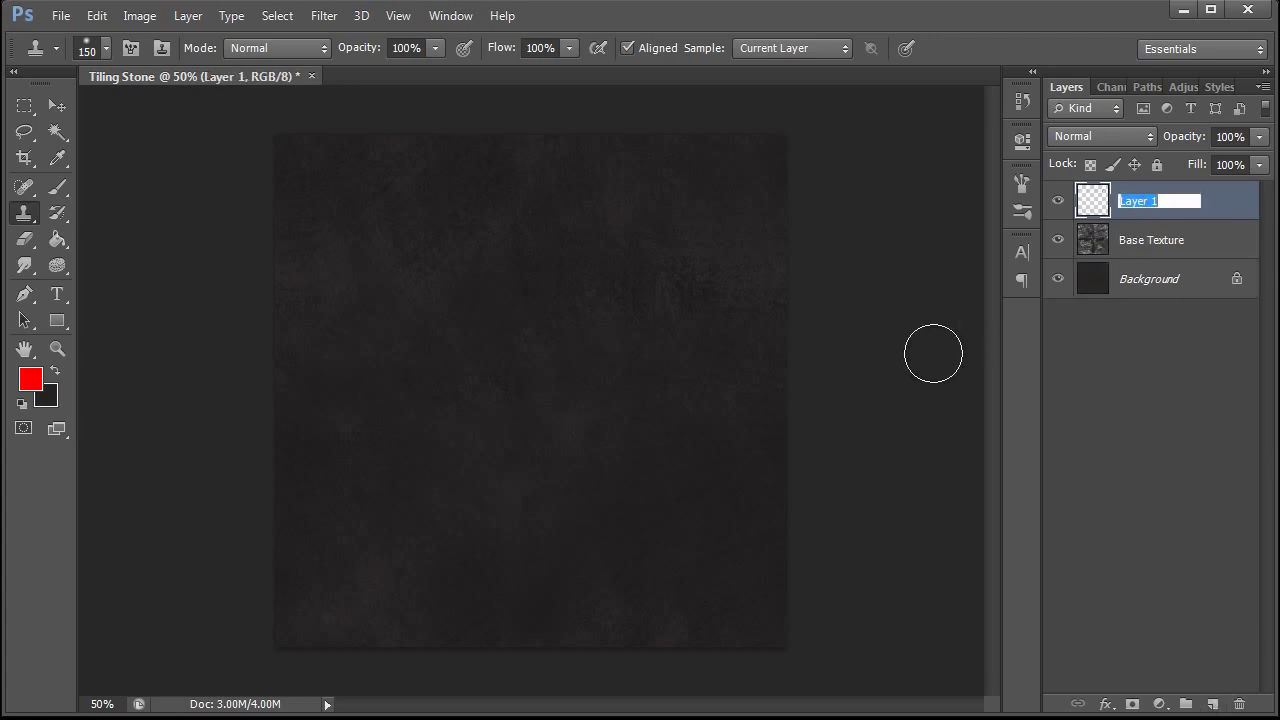
text(Grout)
key(Return)
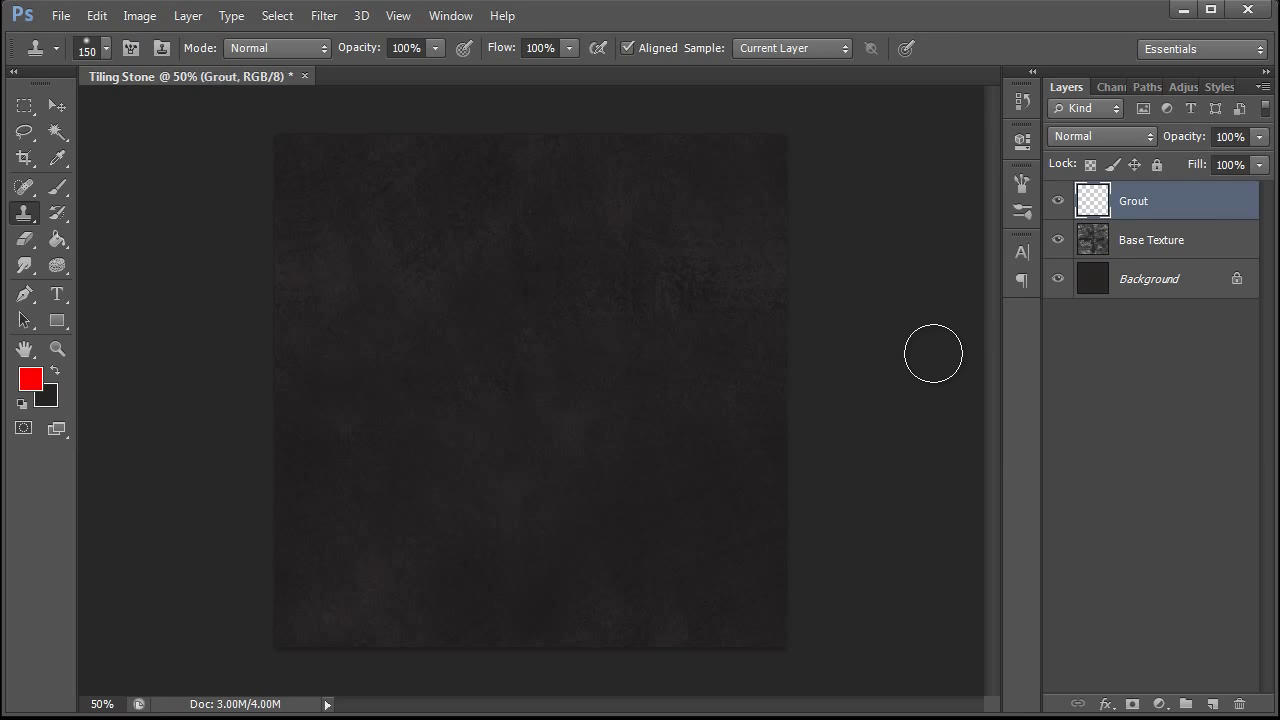
click(1100, 136)
click(1078, 233)
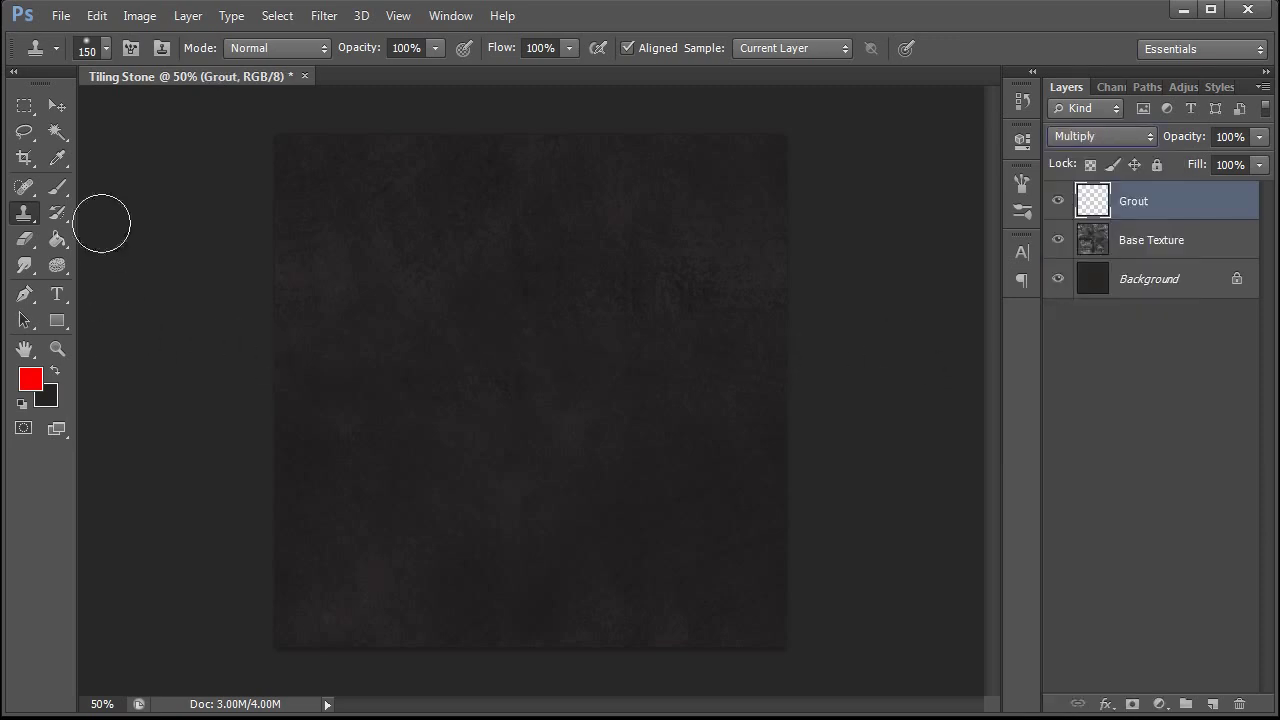
- Give the Clone Stamp the 13 px round tip, flattened to 28% roundness at a 39° angle
click(106, 47)
click(216, 206)
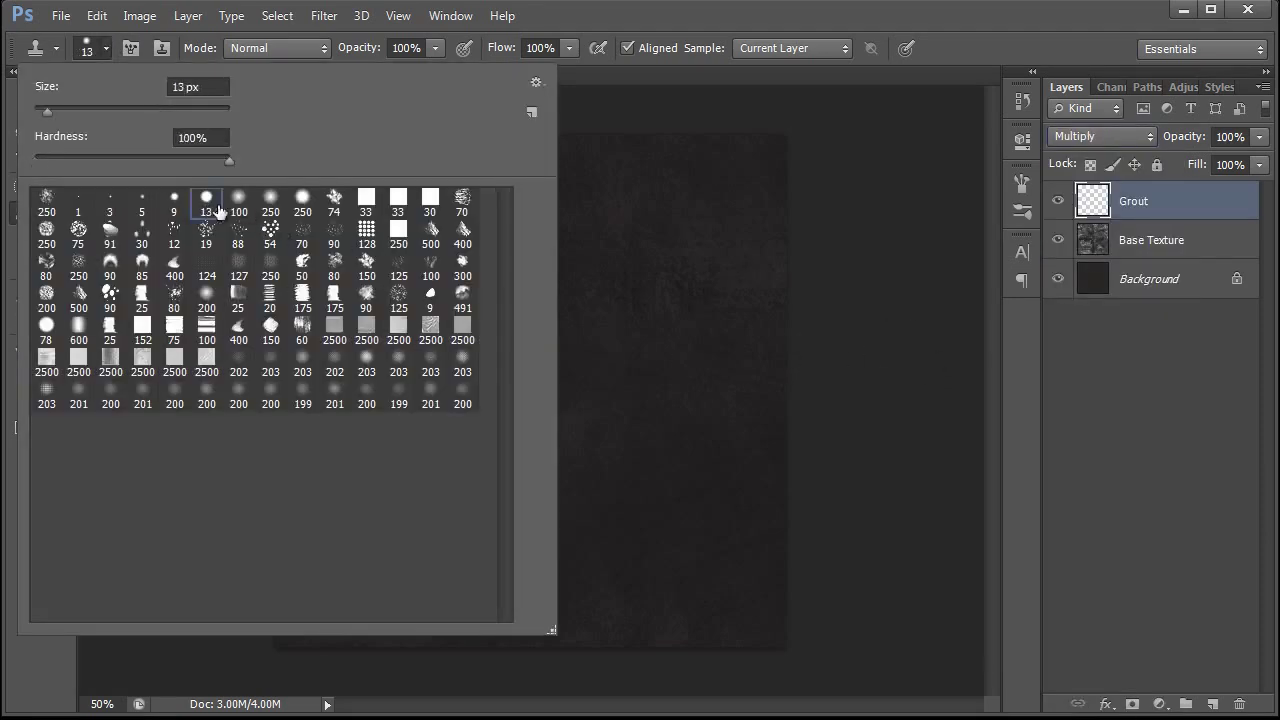
click(868, 309)
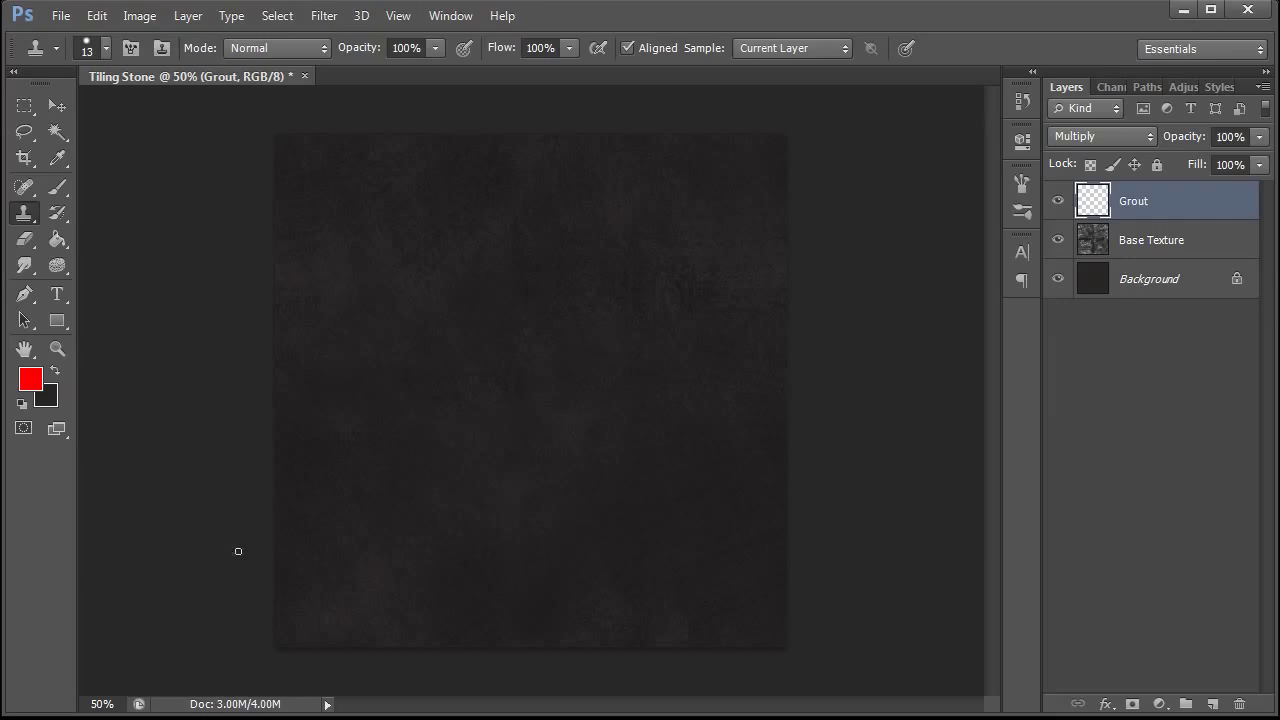
key(F5)
mouse_move(958, 405)
mouse_down()
mouse_move(967, 387)
mouse_move(943, 392)
mouse_move(970, 380)
mouse_up()
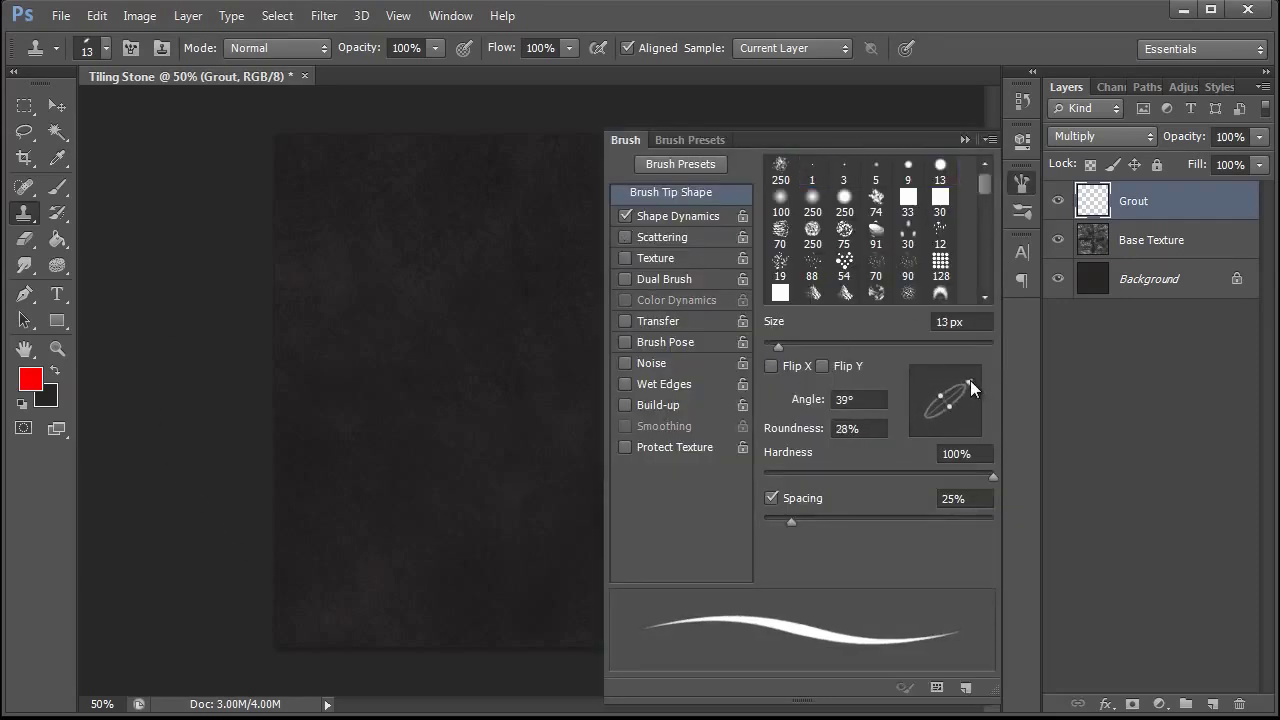
click(964, 139)
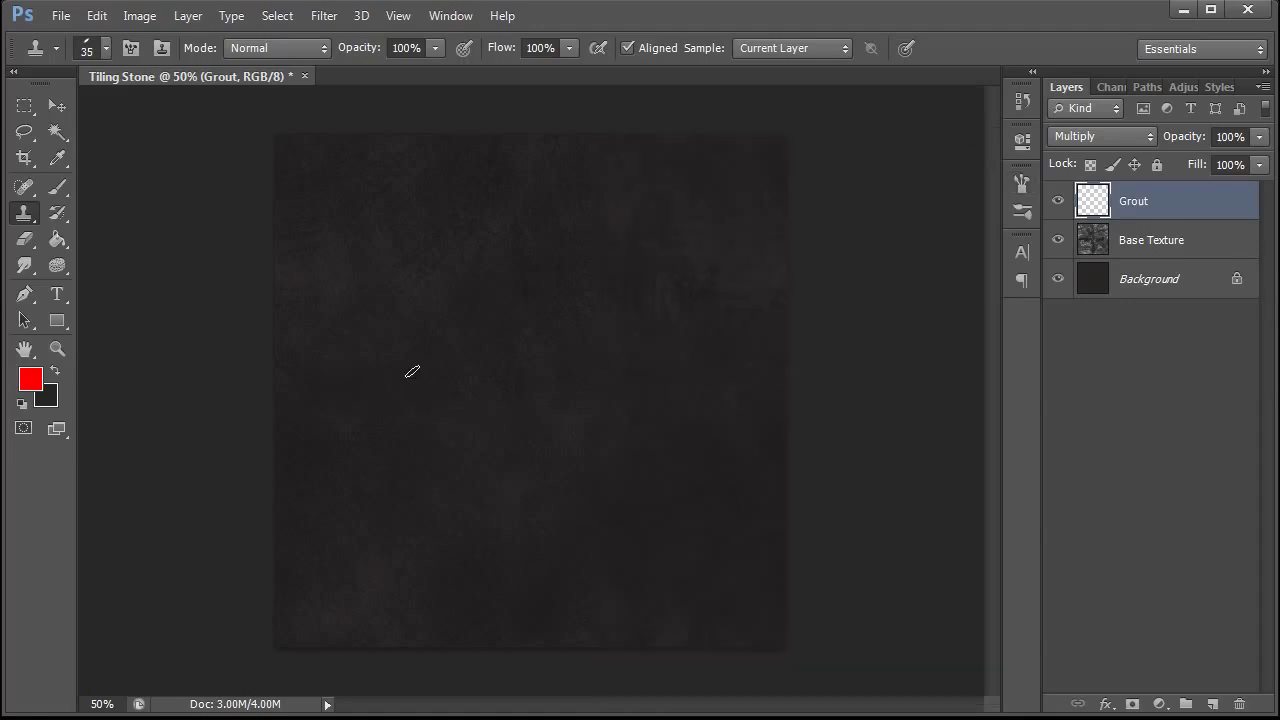
- Swap the dark color into the foreground and lighten it to a medium-dark grey
key(x)
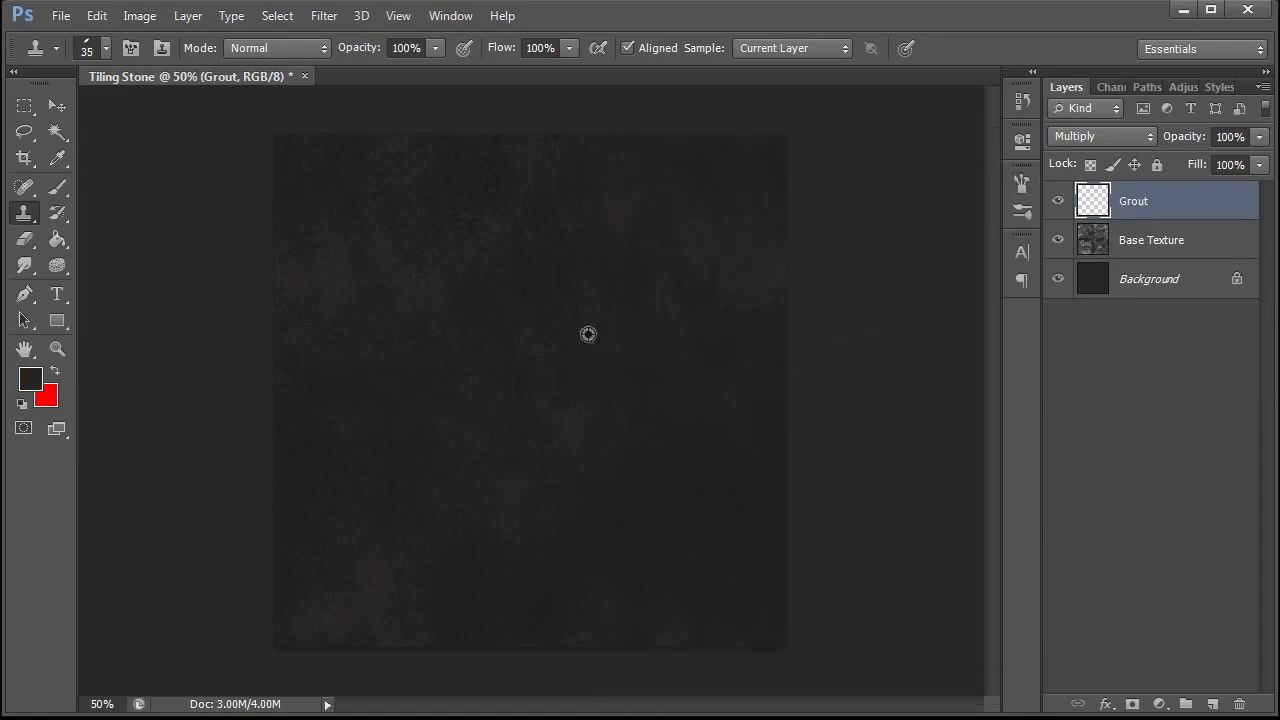
click(31, 382)
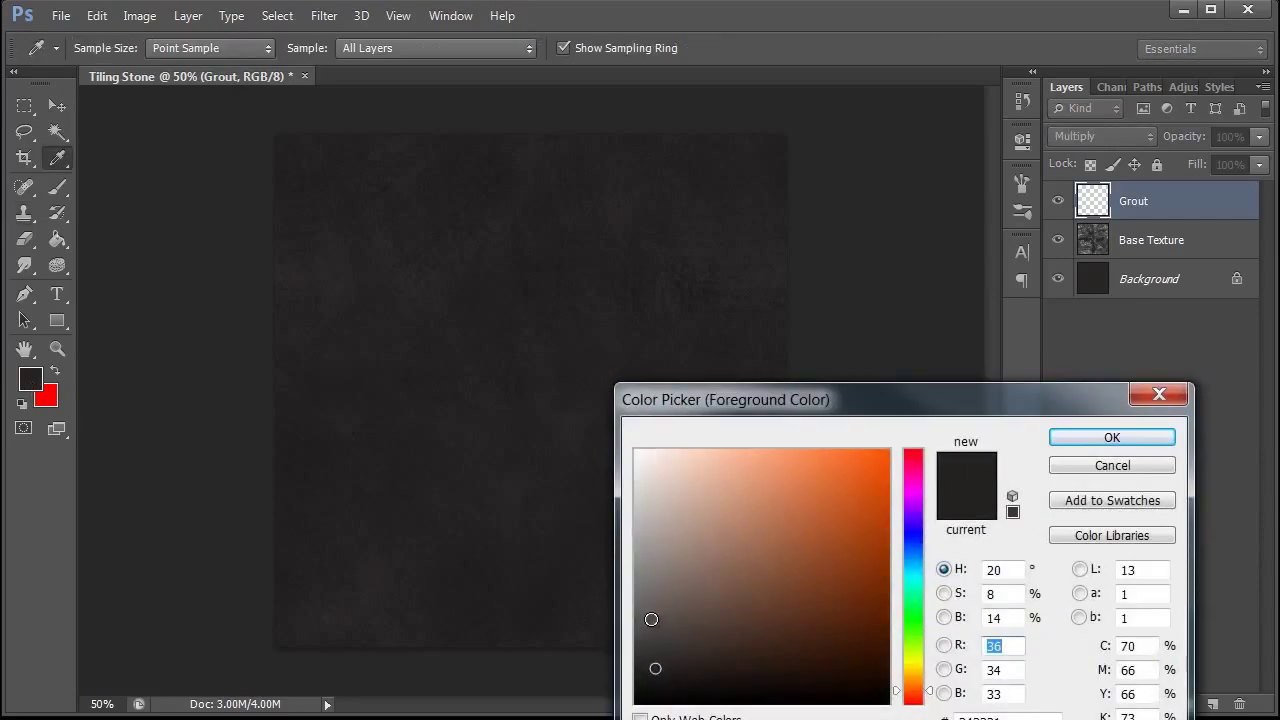
click(659, 617)
click(1092, 443)
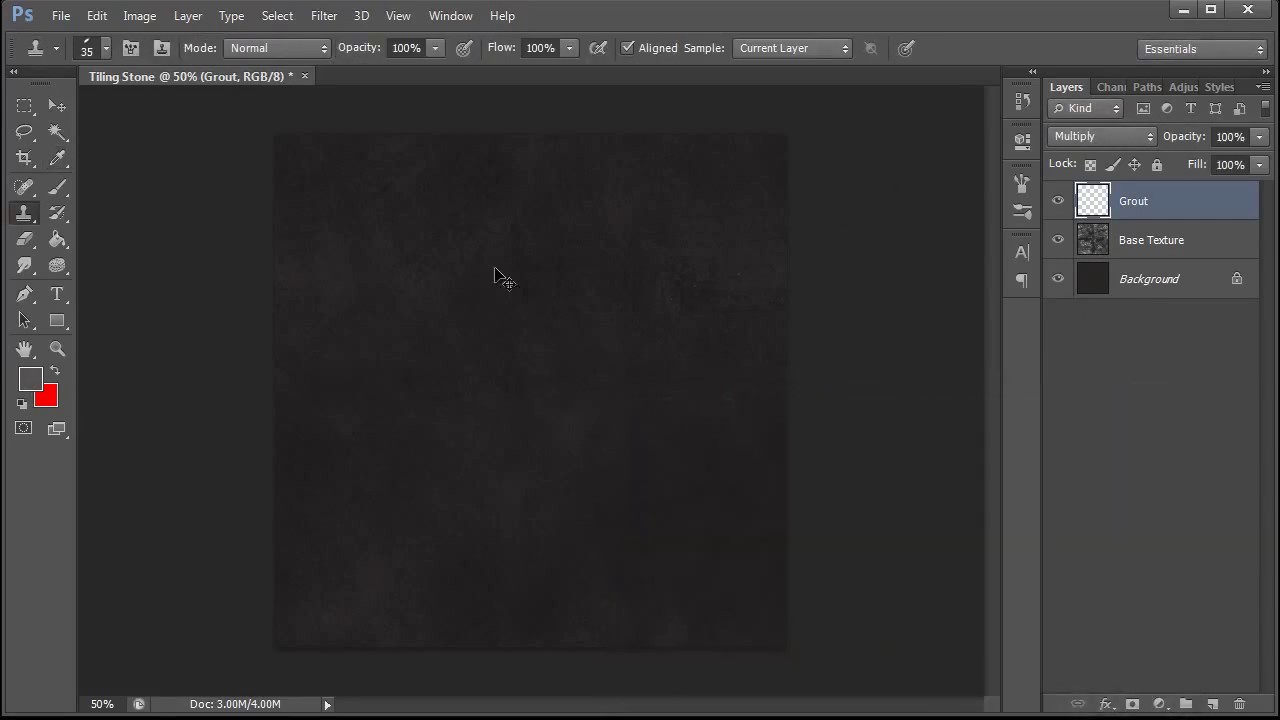
- Switch to the Brush tool and give it a flattened, slanted elliptical tip at 40 px
click(57, 187)
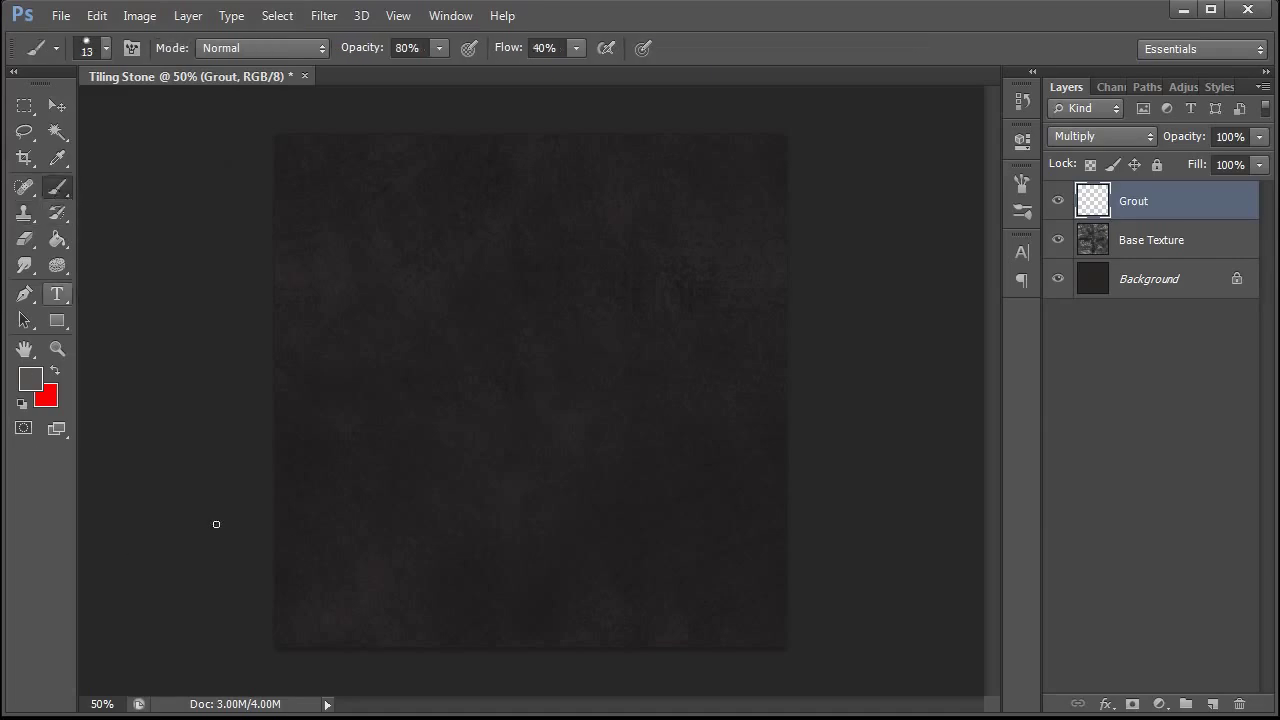
click(105, 47)
click(801, 221)
click(1021, 184)
mouse_move(945, 372)
mouse_down()
mouse_move(972, 403)
mouse_move(972, 365)
mouse_up()
click(964, 139)
- Outline one large irregular stone filling the middle of the tile and two smaller stones along its lower-right edge
drag(486, 420, 528, 418)
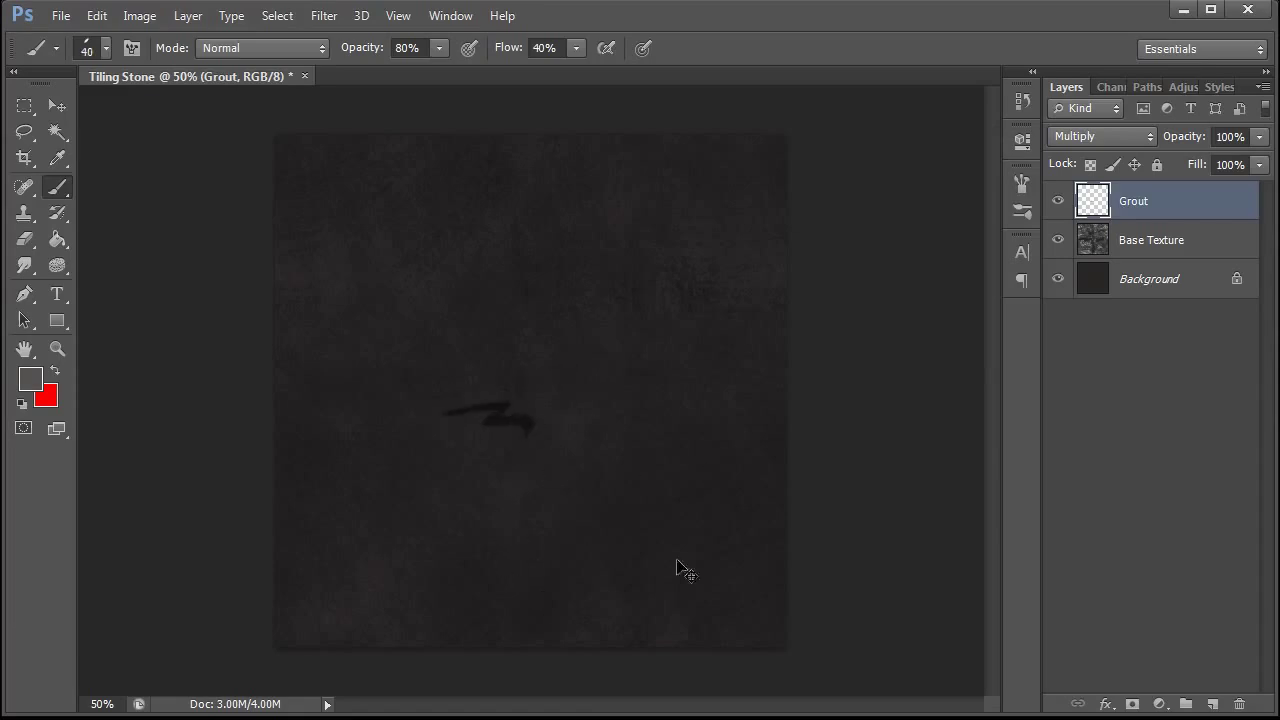
key(ctrl+z)
mouse_move(359, 327)
mouse_down()
mouse_move(395, 482)
mouse_move(558, 495)
mouse_move(633, 412)
mouse_move(638, 271)
mouse_move(413, 209)
mouse_move(358, 352)
mouse_up()
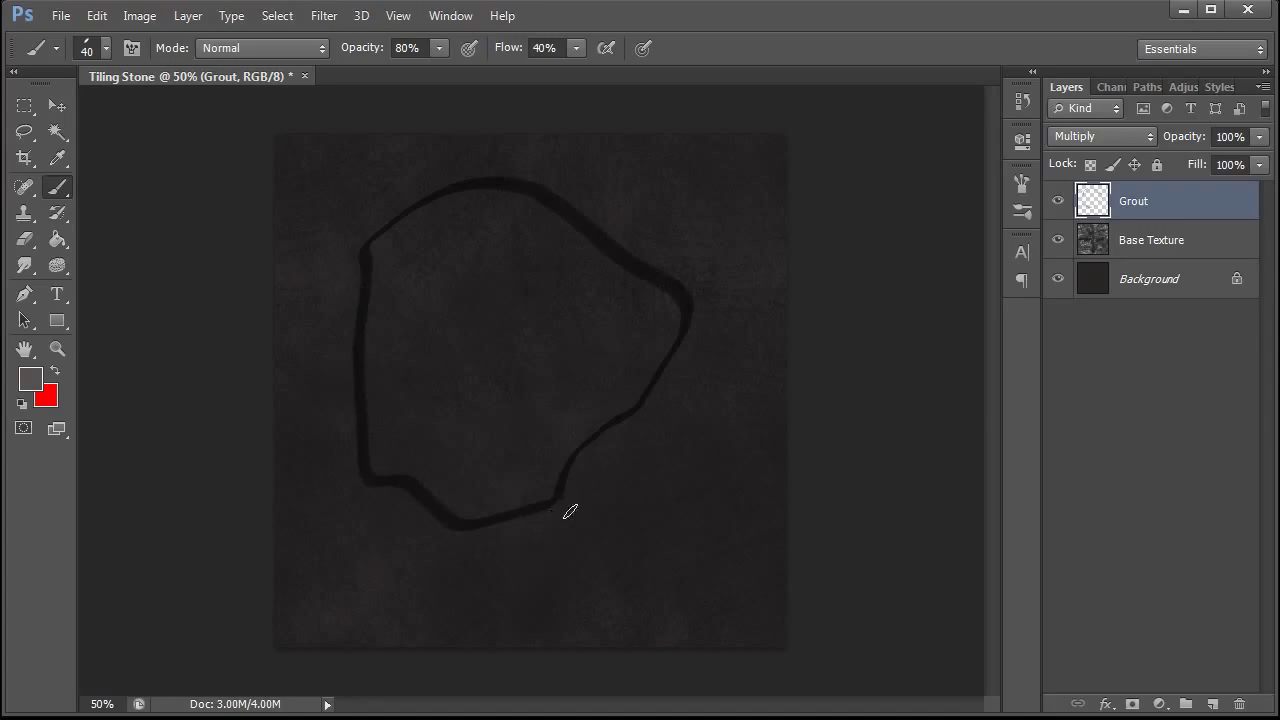
mouse_move(570, 511)
mouse_down()
mouse_move(634, 605)
mouse_move(670, 486)
mouse_move(586, 455)
mouse_move(555, 493)
mouse_up()
mouse_move(701, 419)
mouse_down()
mouse_move(689, 373)
mouse_move(661, 412)
mouse_move(691, 418)
mouse_up()
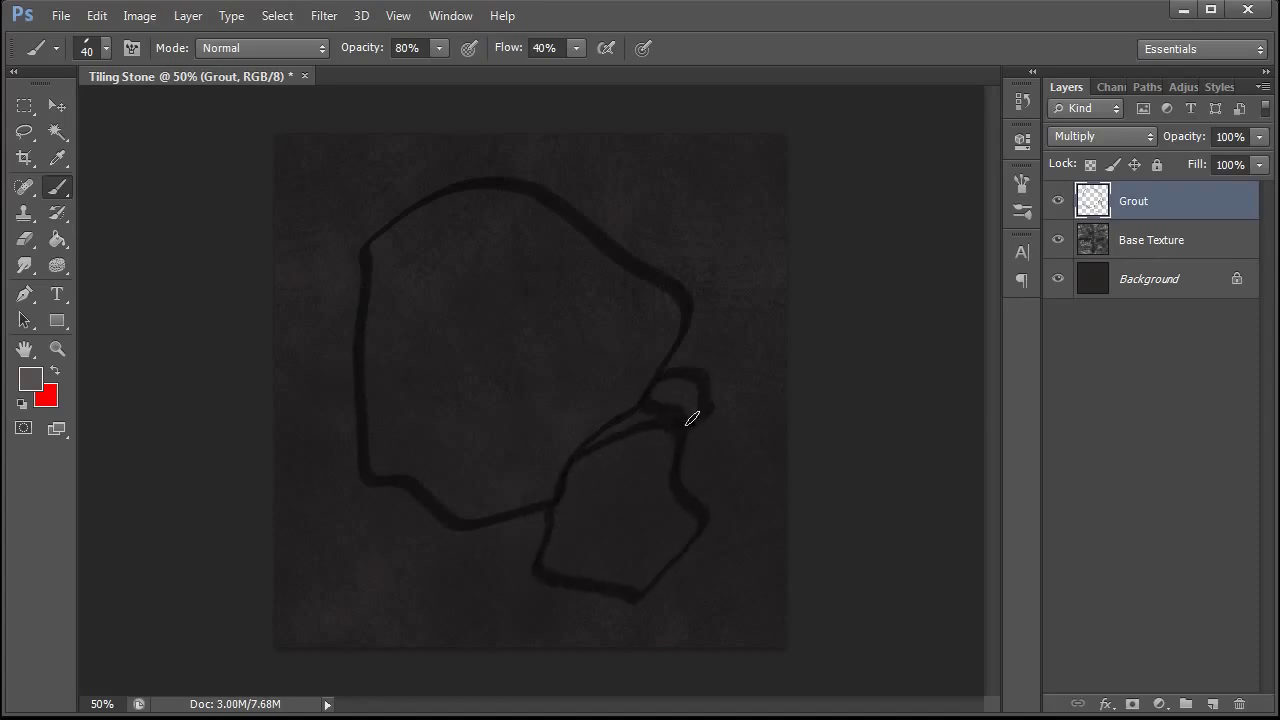
- Outline a small stone against the large stone's upper-right side and a rounded one at its lower-left corner
mouse_move(650, 262)
mouse_down()
mouse_move(663, 170)
mouse_move(704, 172)
mouse_move(717, 267)
mouse_move(655, 264)
mouse_up()
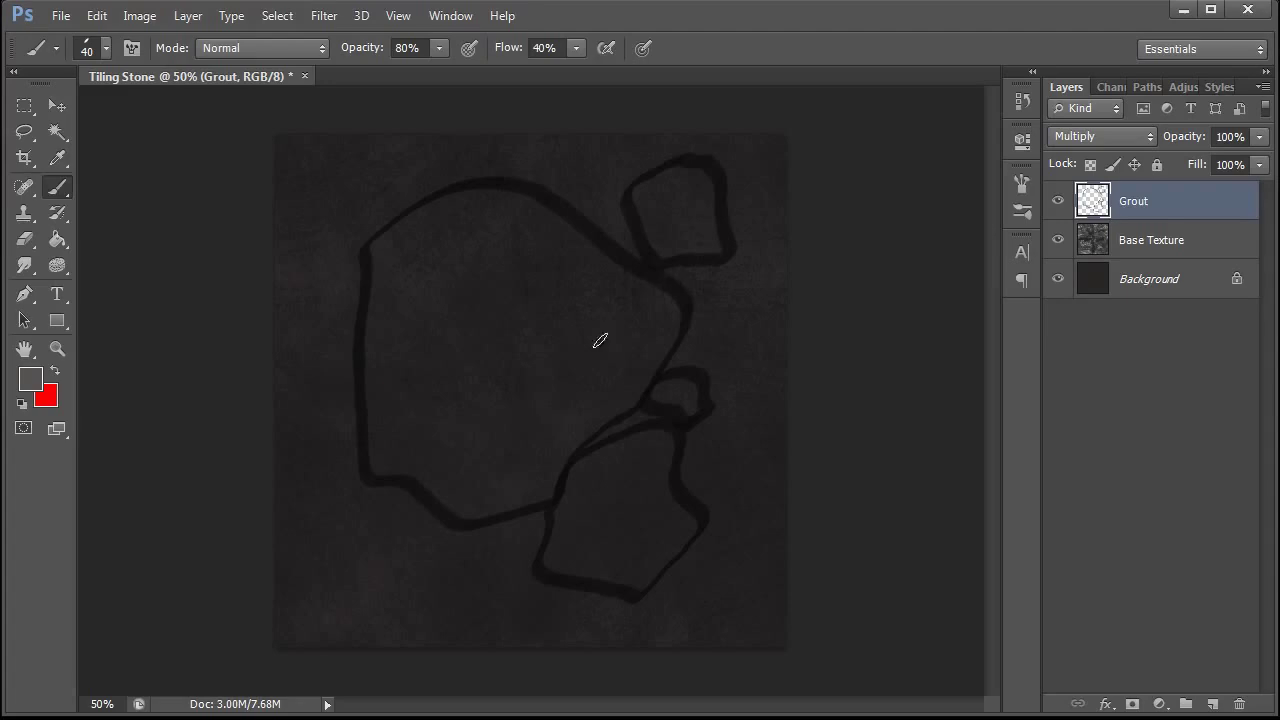
mouse_move(412, 506)
mouse_down()
mouse_move(306, 591)
mouse_move(443, 571)
mouse_move(400, 577)
mouse_up()
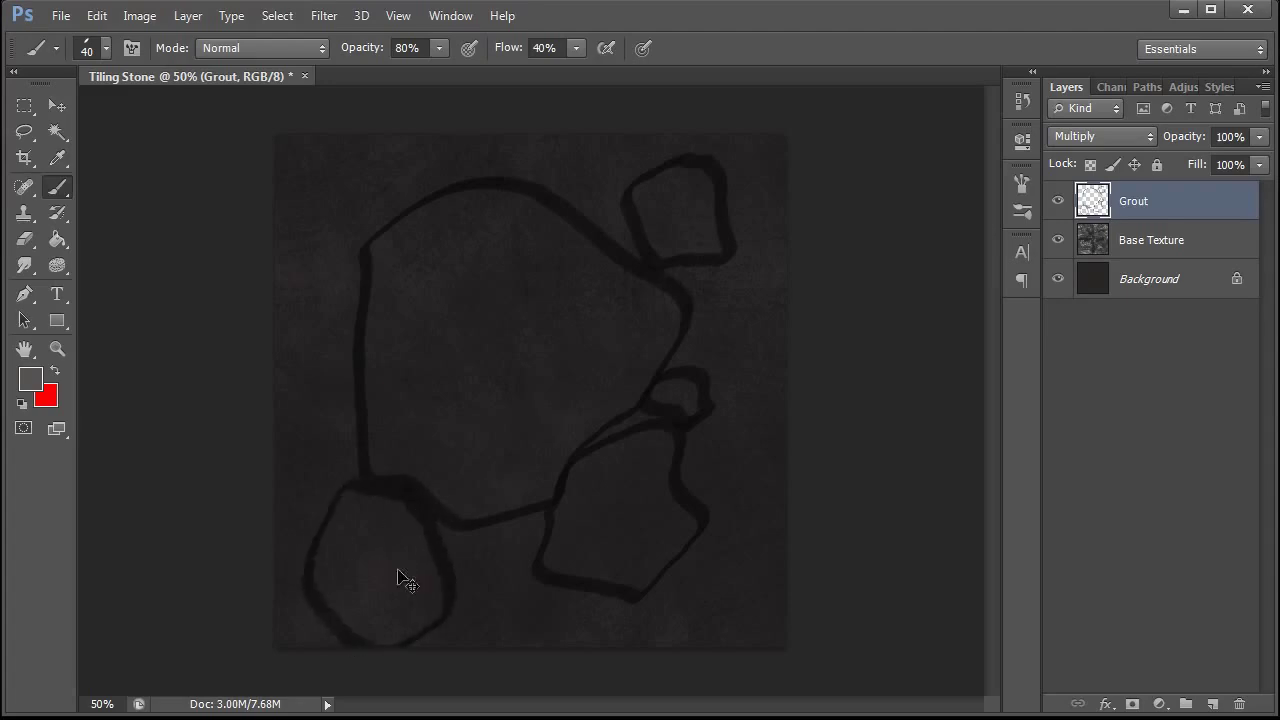
key(ctrl+z)
mouse_move(330, 527)
mouse_down()
mouse_move(412, 598)
mouse_move(437, 524)
mouse_move(390, 485)
mouse_up()
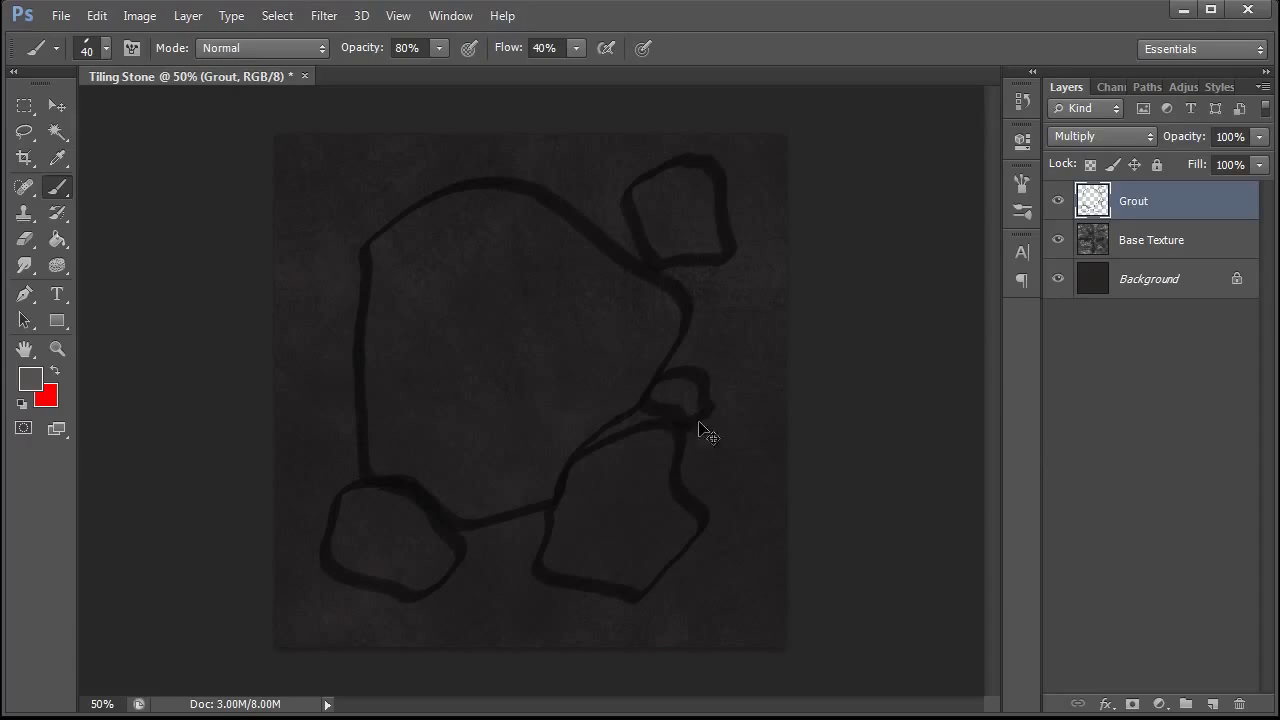
- Offset the grout by 512 px both ways, then outline a large rounded stone in the central gap and a smaller one below it
key(ctrl+f)
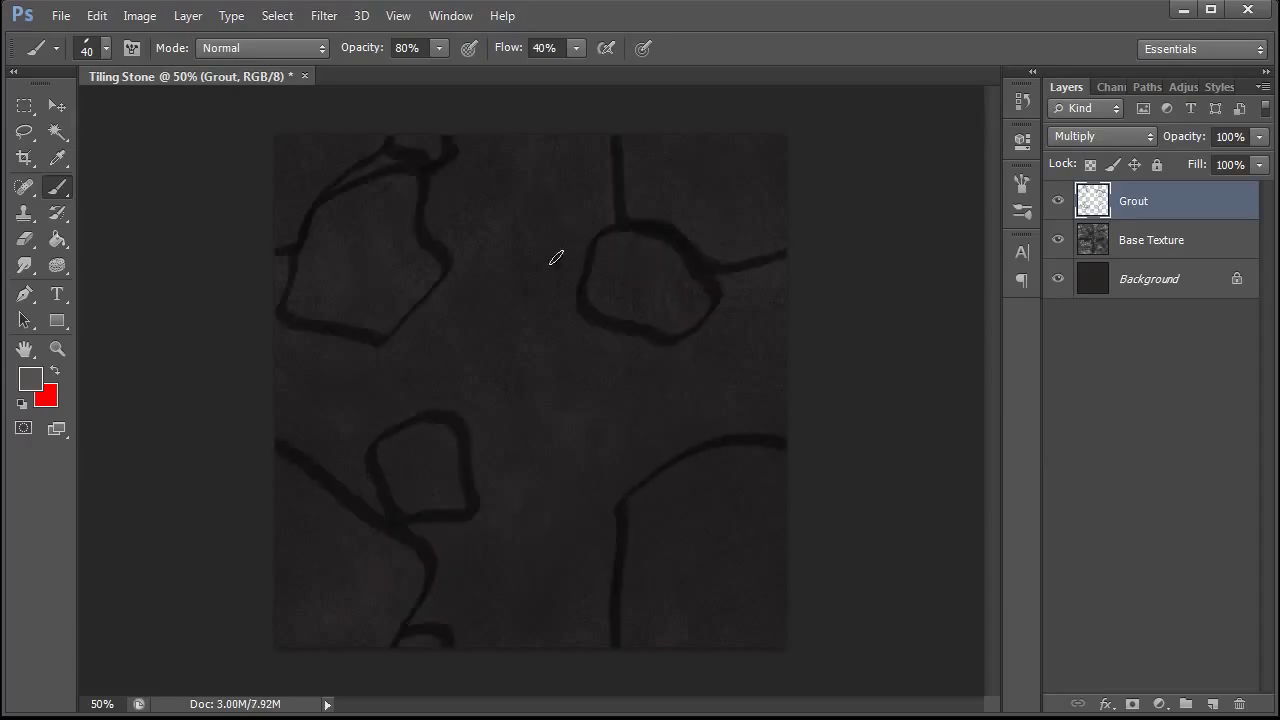
mouse_move(413, 414)
mouse_down()
mouse_move(404, 338)
mouse_move(452, 275)
mouse_move(627, 339)
mouse_move(611, 471)
mouse_move(484, 497)
mouse_move(474, 443)
mouse_move(418, 411)
mouse_up()
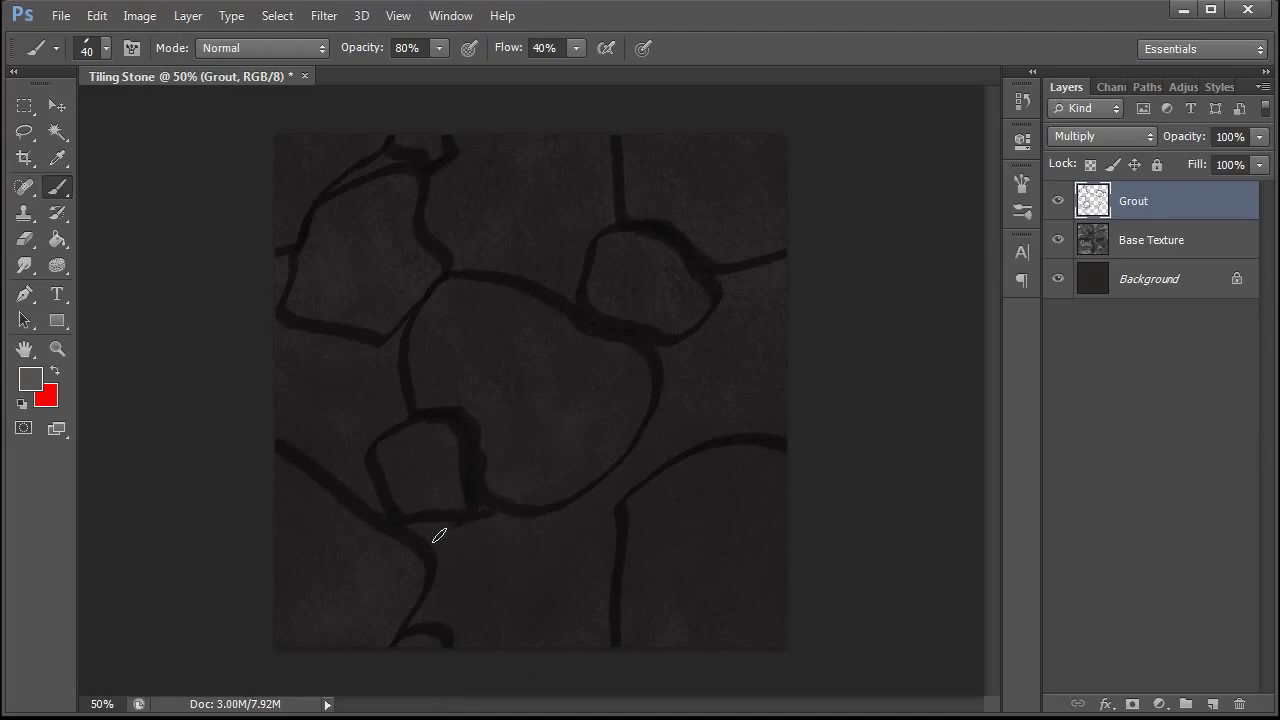
mouse_move(438, 536)
mouse_down()
mouse_move(429, 606)
mouse_move(609, 609)
mouse_move(489, 517)
mouse_move(480, 609)
mouse_move(571, 529)
mouse_move(485, 515)
mouse_up()
key(ctrl+z)
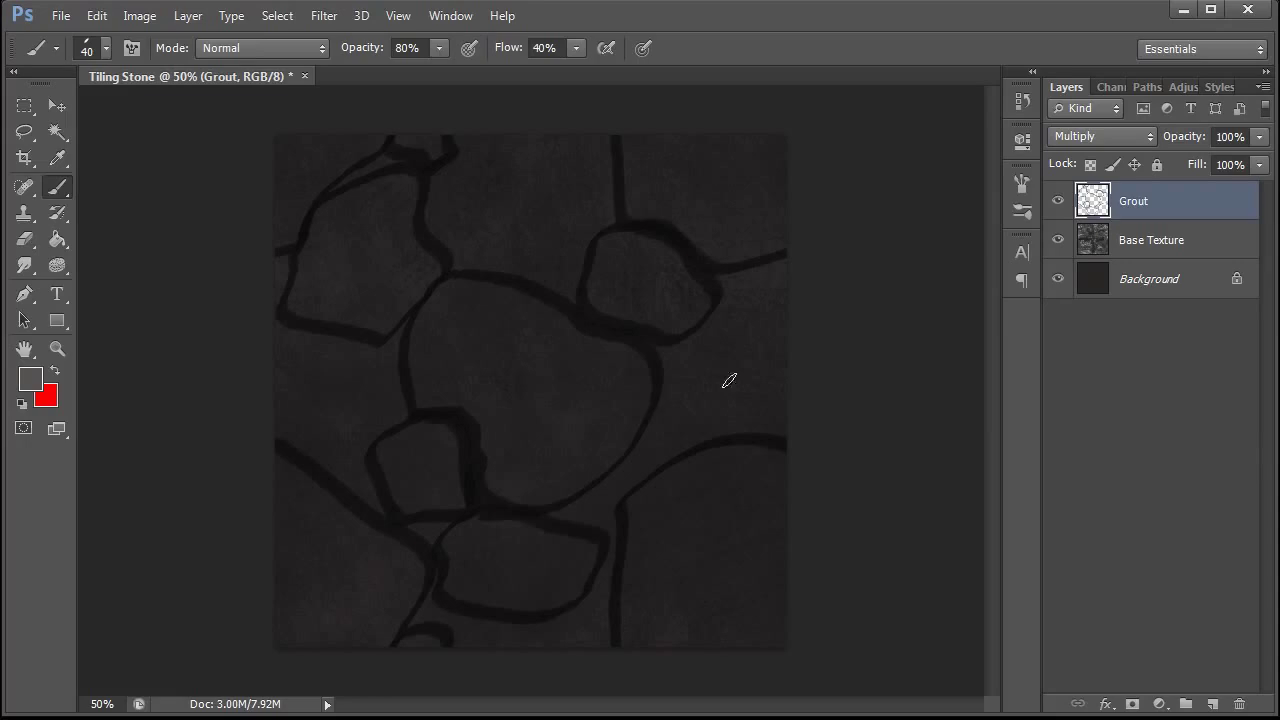
- Outline a squarish stone to the right of the central rounded stone, plus a medium and a tiny stone above it
mouse_move(667, 386)
mouse_down()
mouse_move(739, 440)
mouse_move(780, 381)
mouse_move(698, 332)
mouse_move(656, 389)
mouse_move(726, 421)
mouse_move(743, 343)
mouse_move(657, 357)
mouse_move(677, 414)
mouse_move(730, 426)
mouse_up()
key(ctrl+z)
key(ctrl+z)
mouse_move(674, 361)
mouse_down()
mouse_move(700, 439)
mouse_move(766, 376)
mouse_move(690, 359)
mouse_up()
mouse_move(498, 265)
mouse_down()
mouse_move(584, 250)
mouse_move(511, 280)
mouse_move(473, 270)
mouse_move(537, 246)
mouse_move(467, 266)
mouse_up()
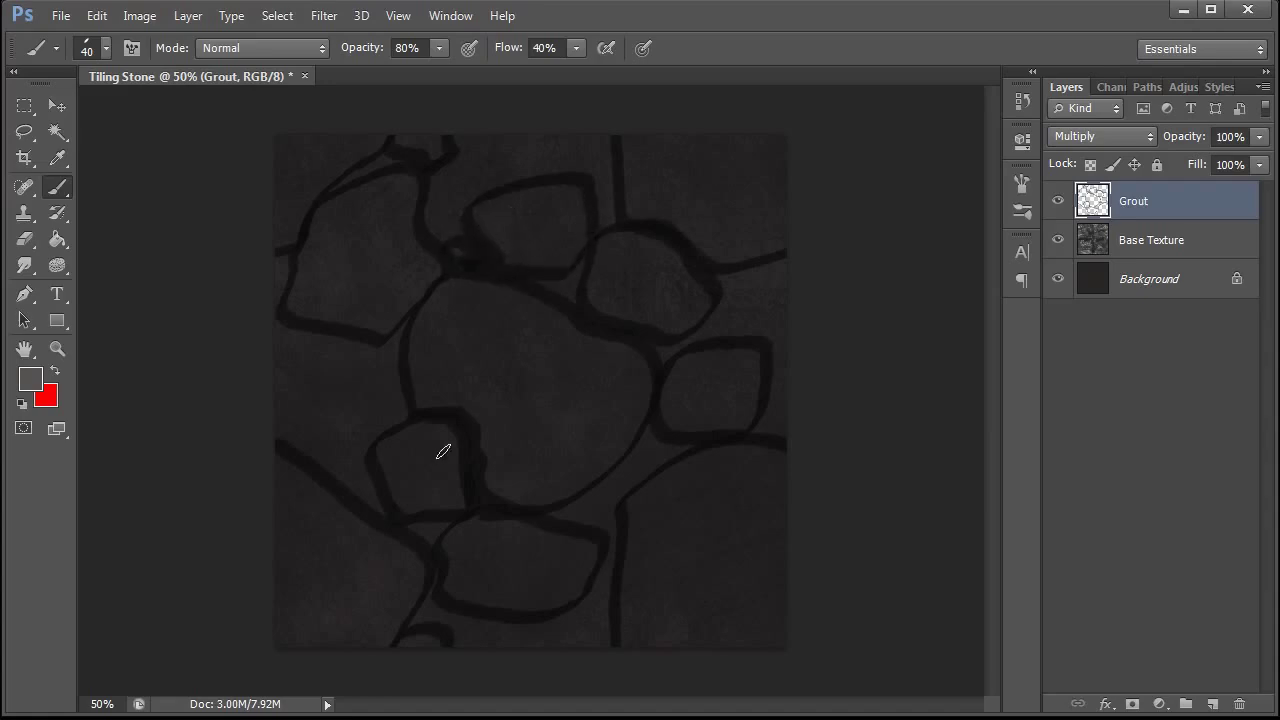
- Compare the grout with its half-tile offset, then outline a medium and a tiny stone left of the central rounded stone
key(ctrl+f)
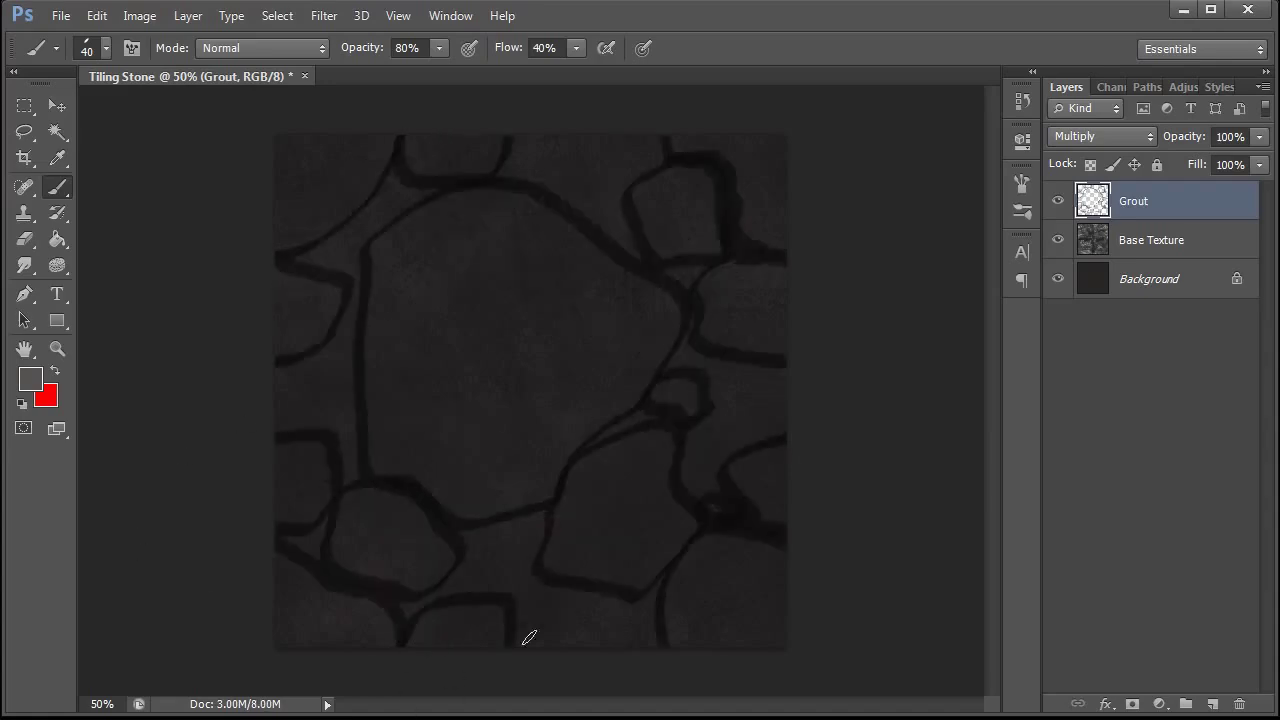
key(ctrl+z)
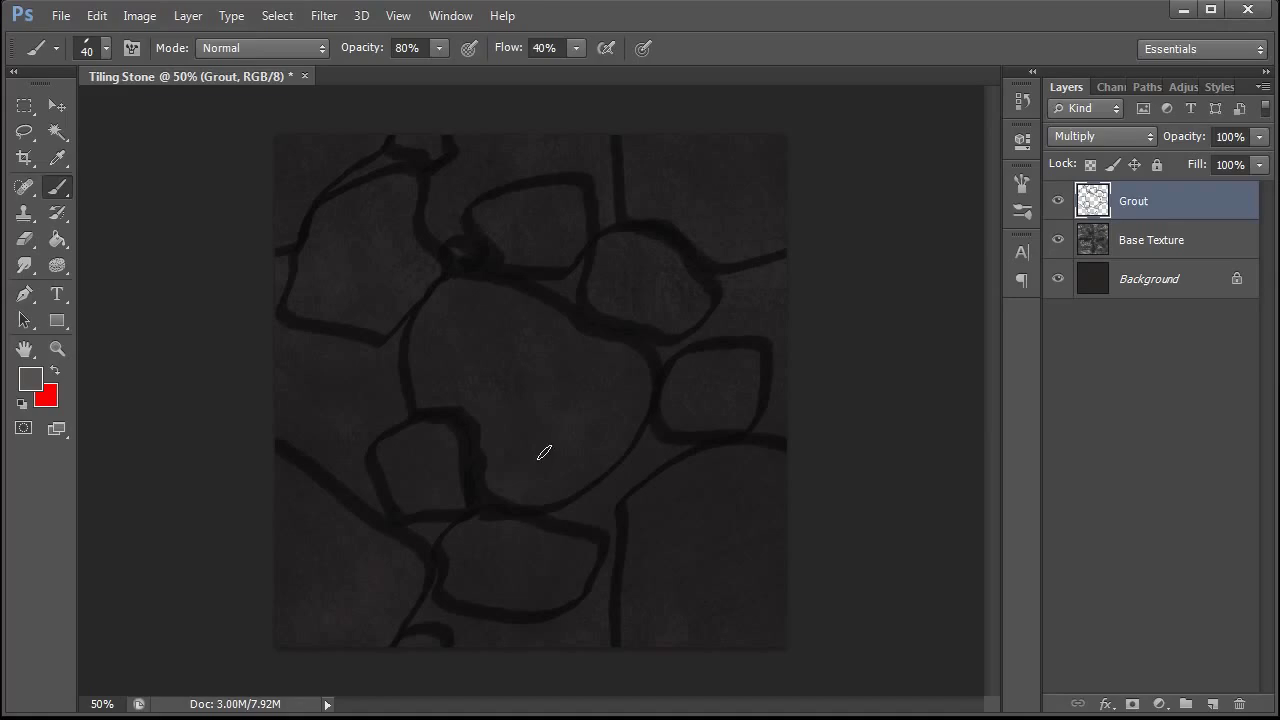
mouse_move(347, 332)
mouse_down()
mouse_move(286, 362)
mouse_move(300, 463)
mouse_move(378, 436)
mouse_move(371, 364)
mouse_move(337, 332)
mouse_up()
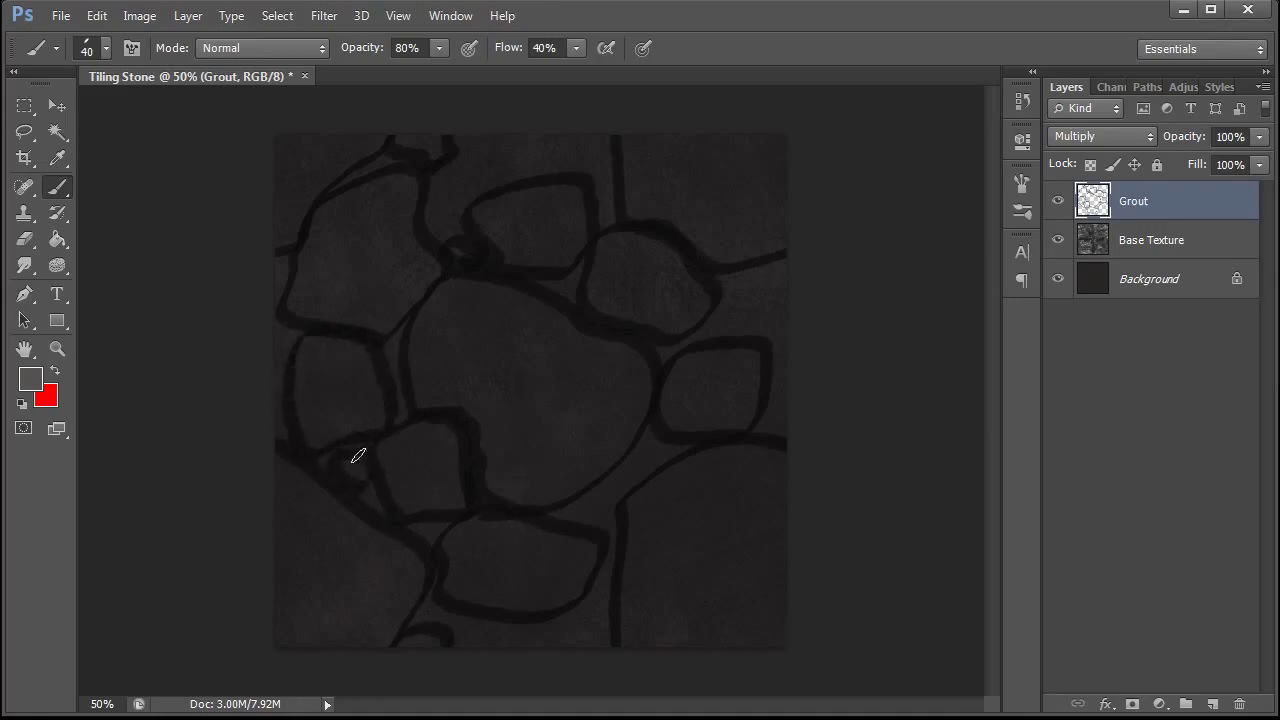
- Offset the grout by half a tile, outline a small stone in the left-edge gap, and try one in the right-hand gap
key(ctrl+f)
mouse_move(294, 368)
mouse_down()
mouse_move(309, 431)
mouse_move(354, 415)
mouse_move(354, 353)
mouse_move(293, 369)
mouse_up()
drag(716, 371, 750, 441)
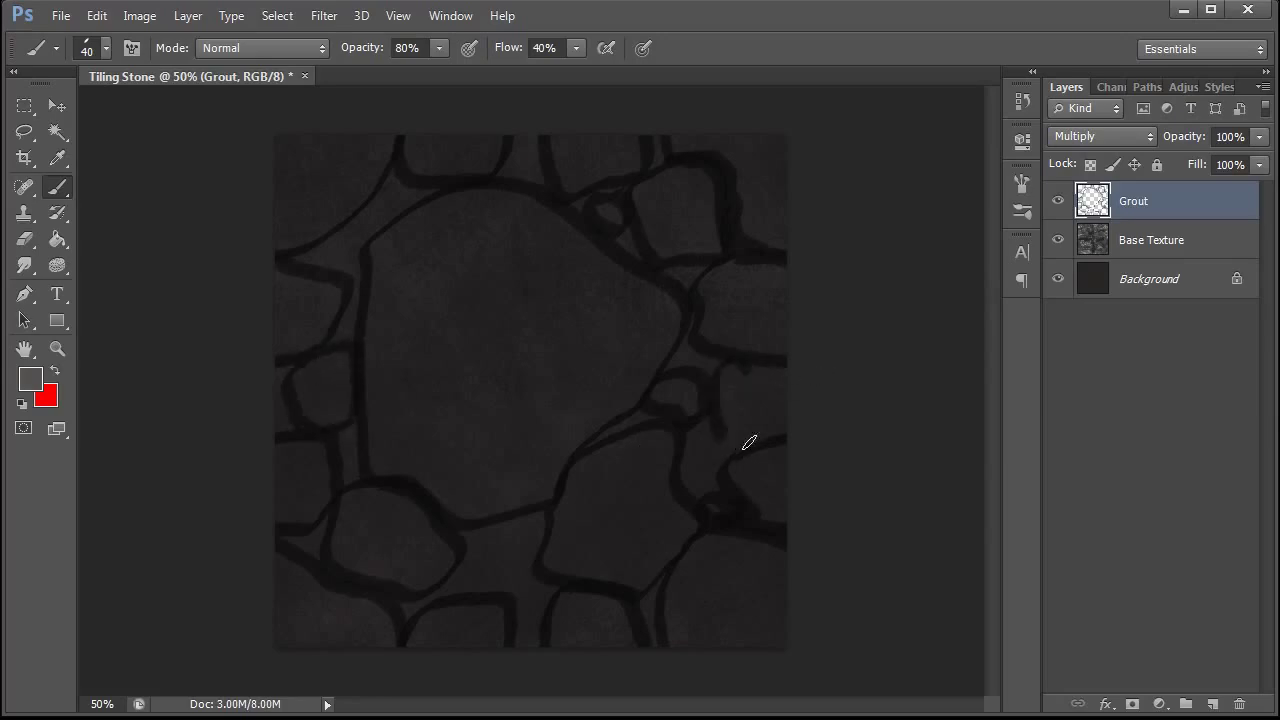
key(ctrl+z)
- Check the grout's half-tile offset, then outline two small stones in the gap between the right-hand stones
key(ctrl+f)
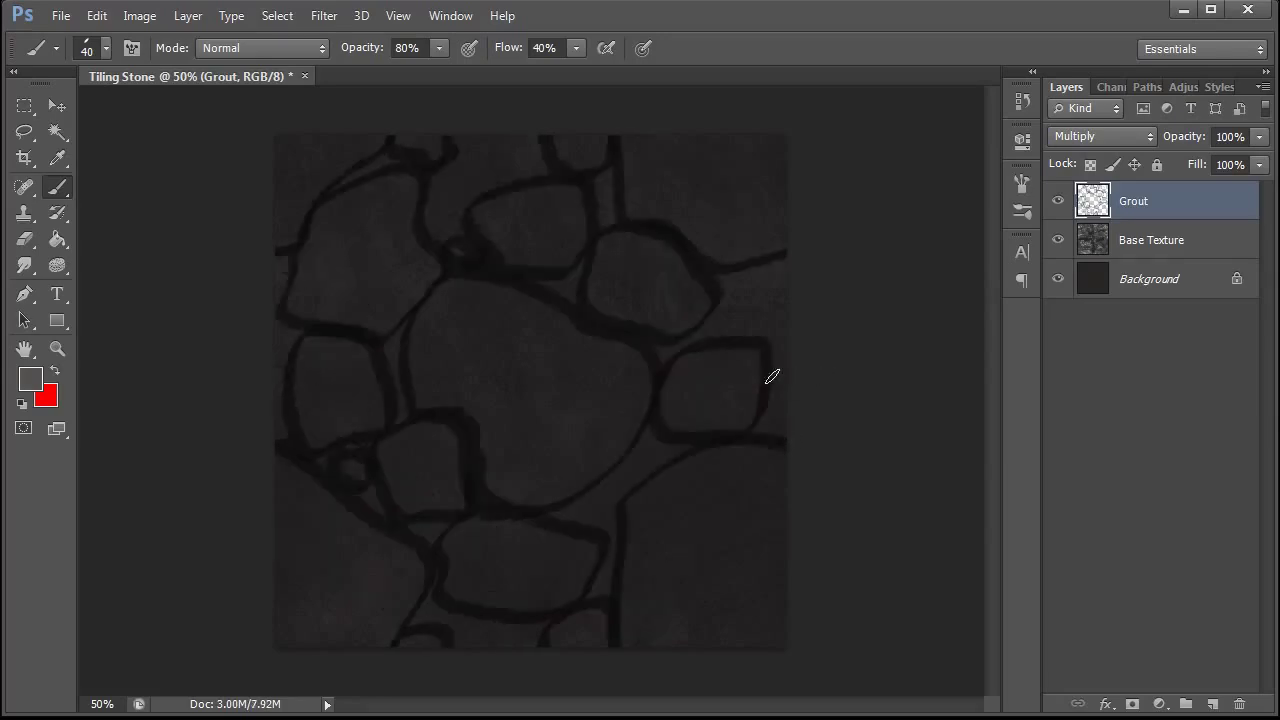
key(ctrl+f)
mouse_move(714, 378)
mouse_down()
mouse_move(772, 438)
mouse_move(775, 407)
mouse_move(739, 371)
mouse_move(712, 385)
mouse_move(731, 444)
mouse_move(768, 401)
mouse_move(742, 368)
mouse_move(729, 419)
mouse_up()
key(ctrl+z)
mouse_move(733, 468)
mouse_down()
mouse_move(703, 431)
mouse_move(687, 483)
mouse_move(727, 459)
mouse_move(715, 428)
mouse_move(688, 497)
mouse_up()
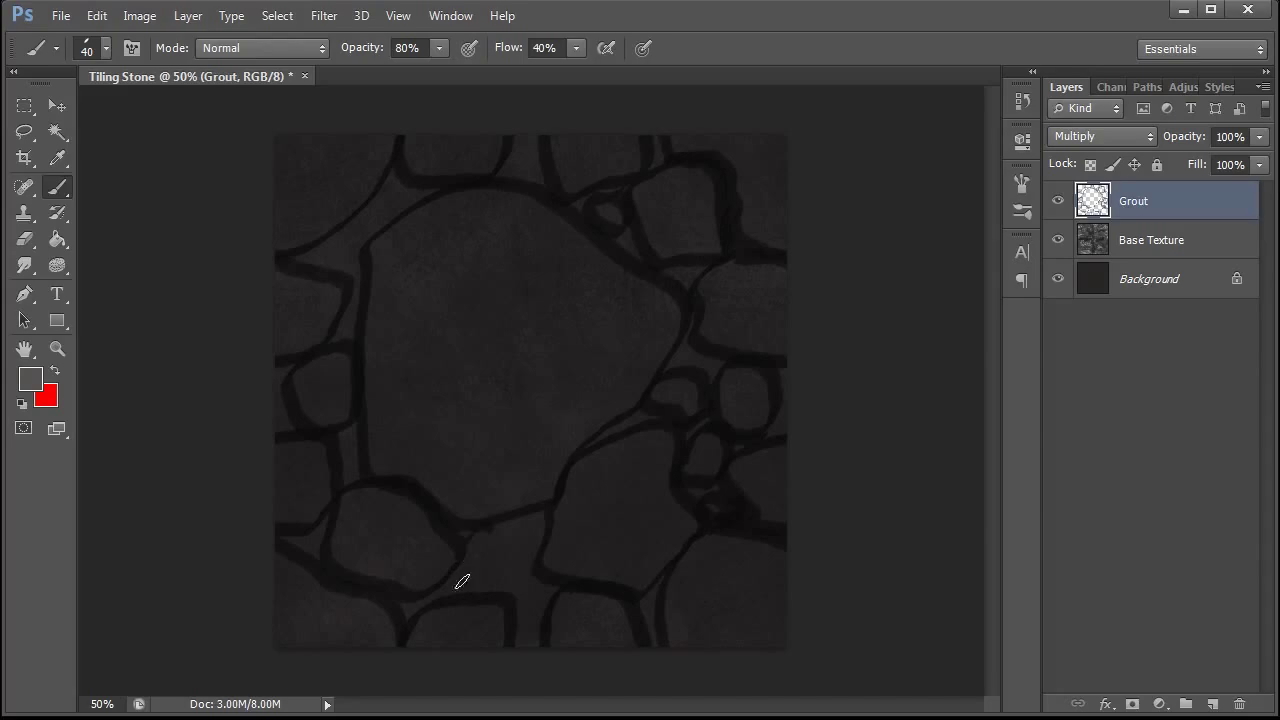
- Outline a squarish stone in the gap below the large stone and check the grout with the half-tile offset
mouse_move(462, 581)
mouse_down()
mouse_move(532, 582)
mouse_move(542, 534)
mouse_move(514, 522)
mouse_move(473, 599)
mouse_up()
key(ctrl+f)
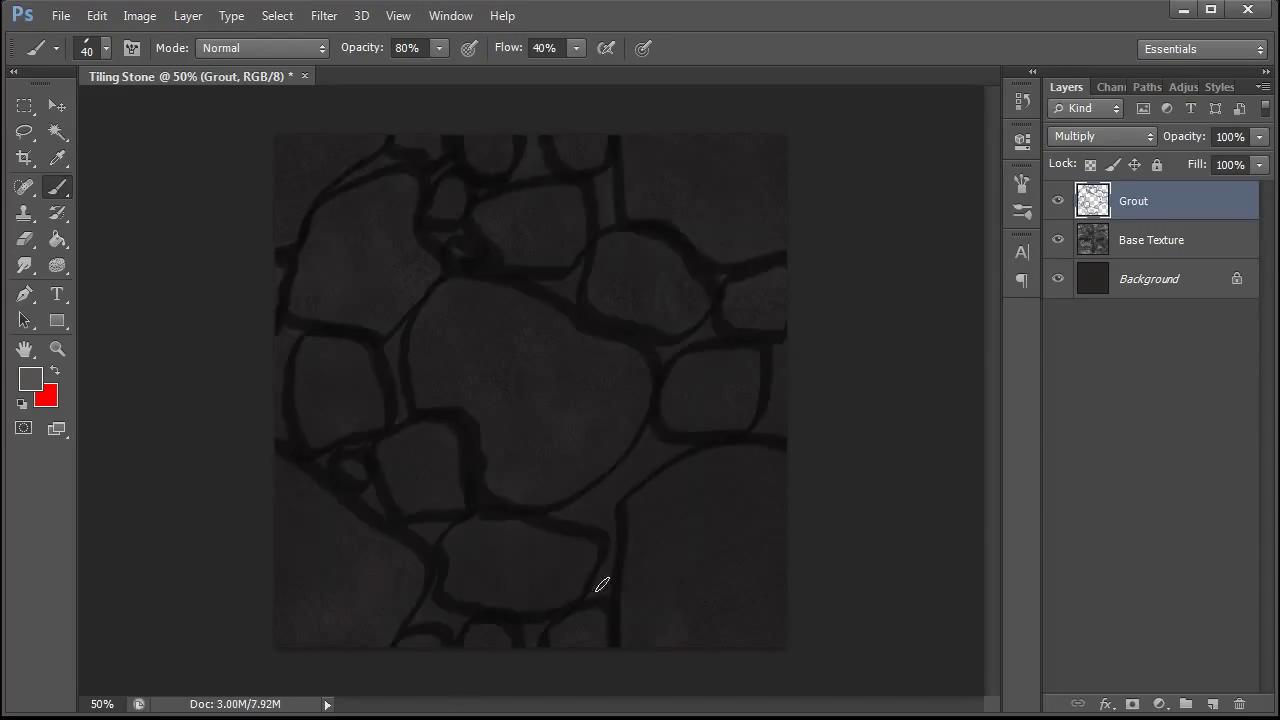
key(ctrl+z)
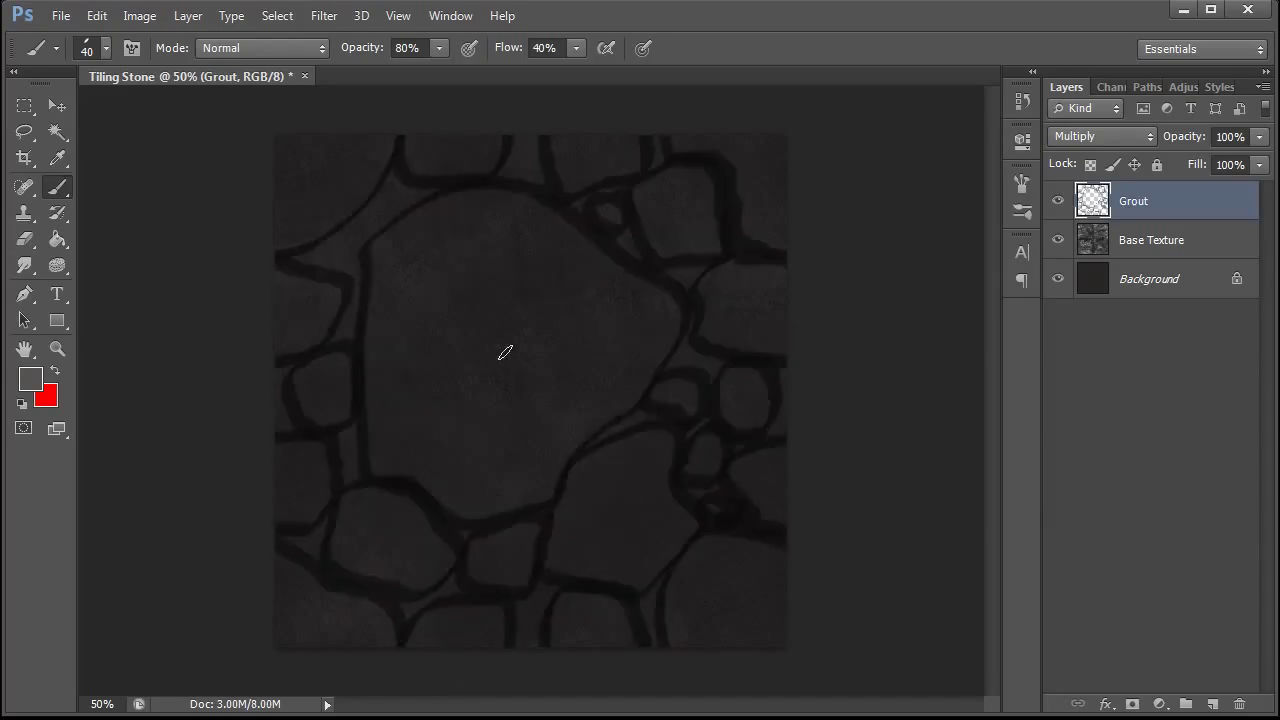
- Offset the Grout layer 300 pixels right and 200 pixels down with Wrap Around for the undefined areas
click(324, 16)
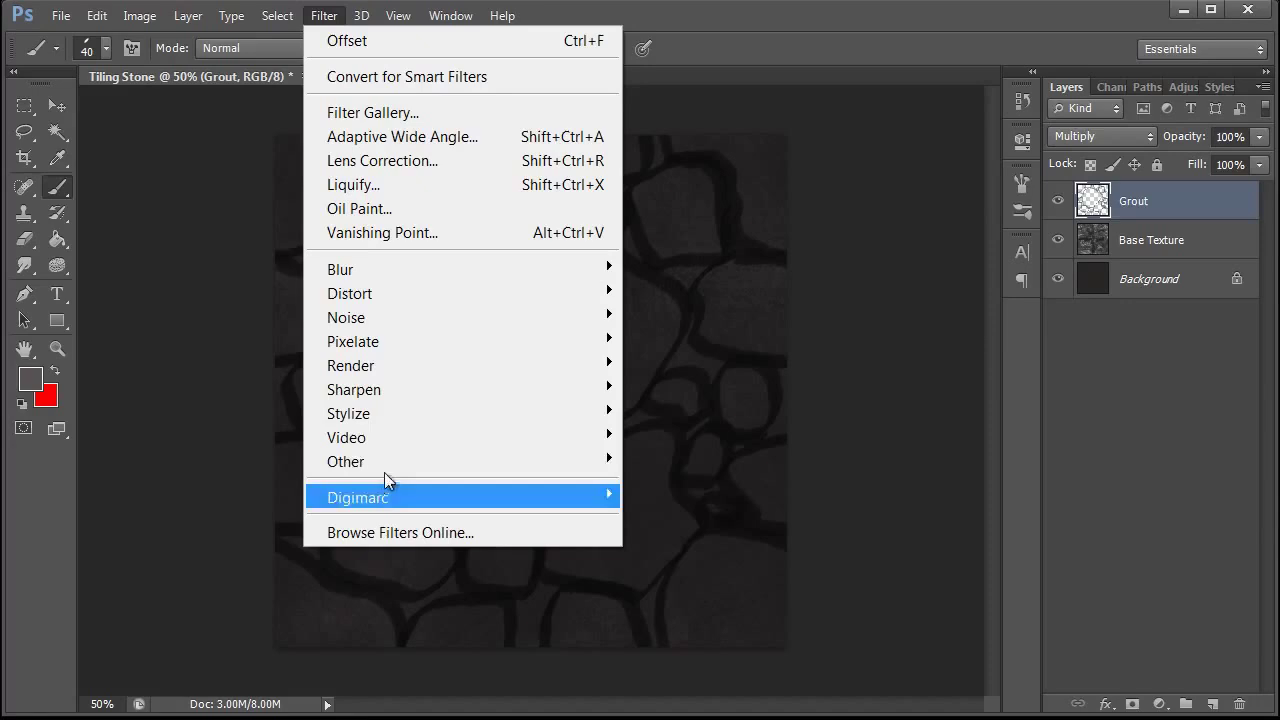
mouse_move(384, 461)
click(666, 554)
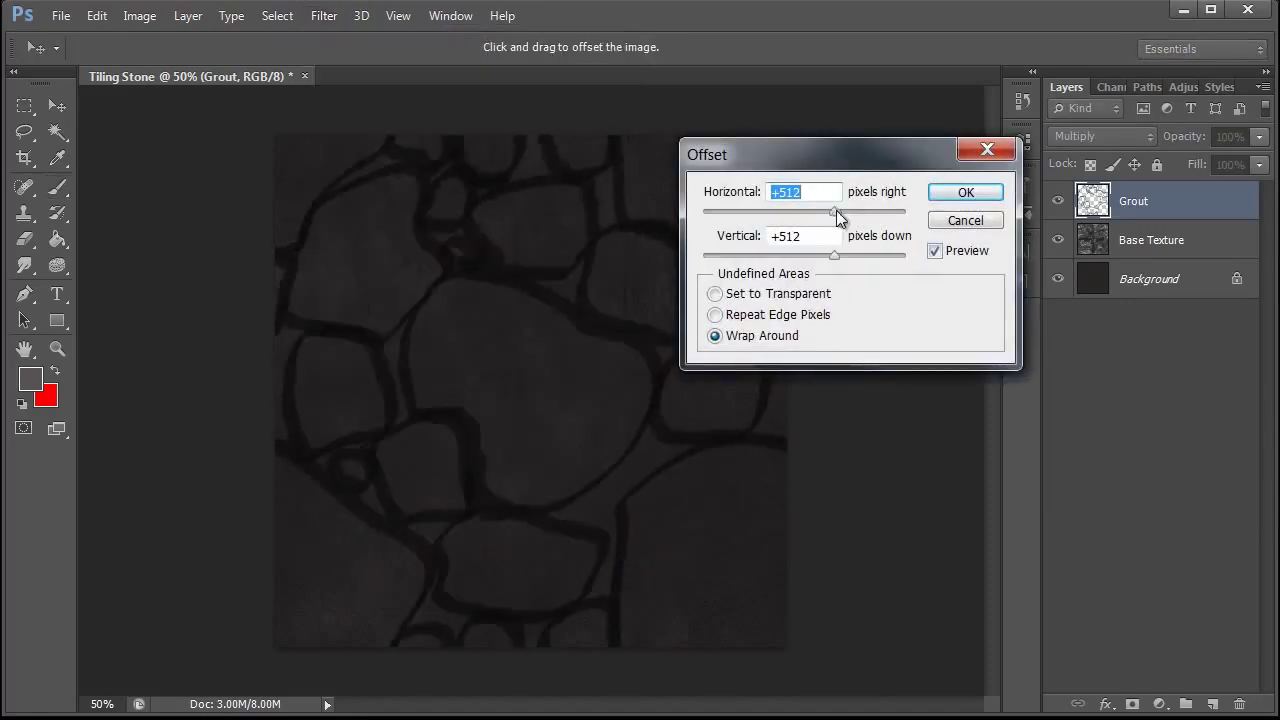
text(300)
key(Tab)
text(200)
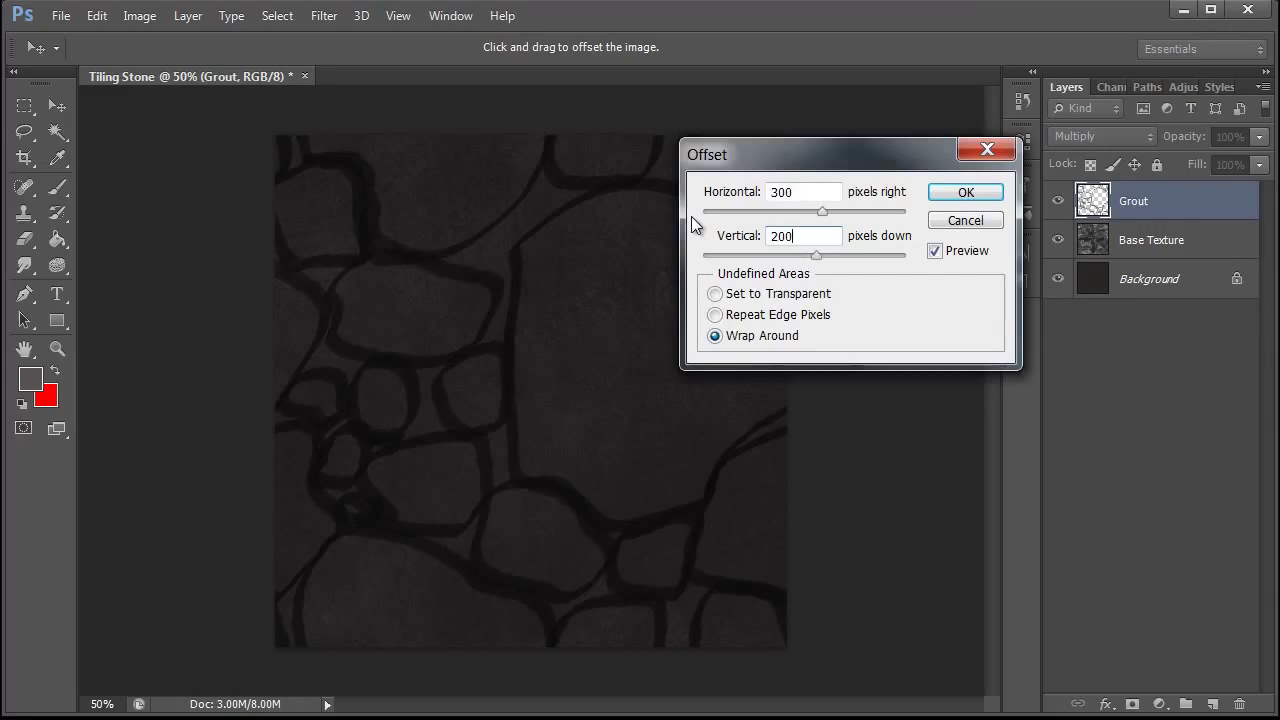
key(Return)
- Repeat the offset many times to find gaps in the grout, then outline a thin slanted stone between the two largest stones
key(b)
key(ctrl+f)
key(ctrl+f)
key(ctrl+f)
key(ctrl+f)
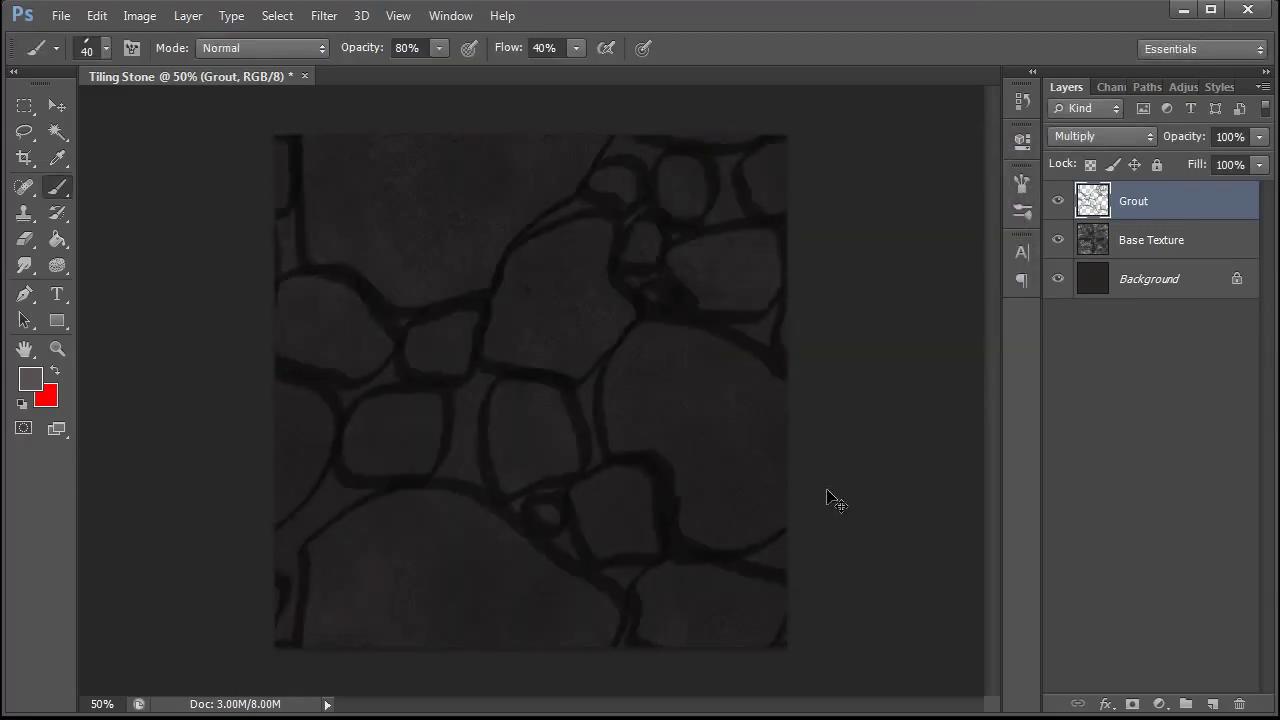
key(ctrl+f)
key(ctrl+f)
key(ctrl+f)
key(ctrl+f)
key(ctrl+f)
key(ctrl+f)
key(ctrl+f)
key(ctrl+f)
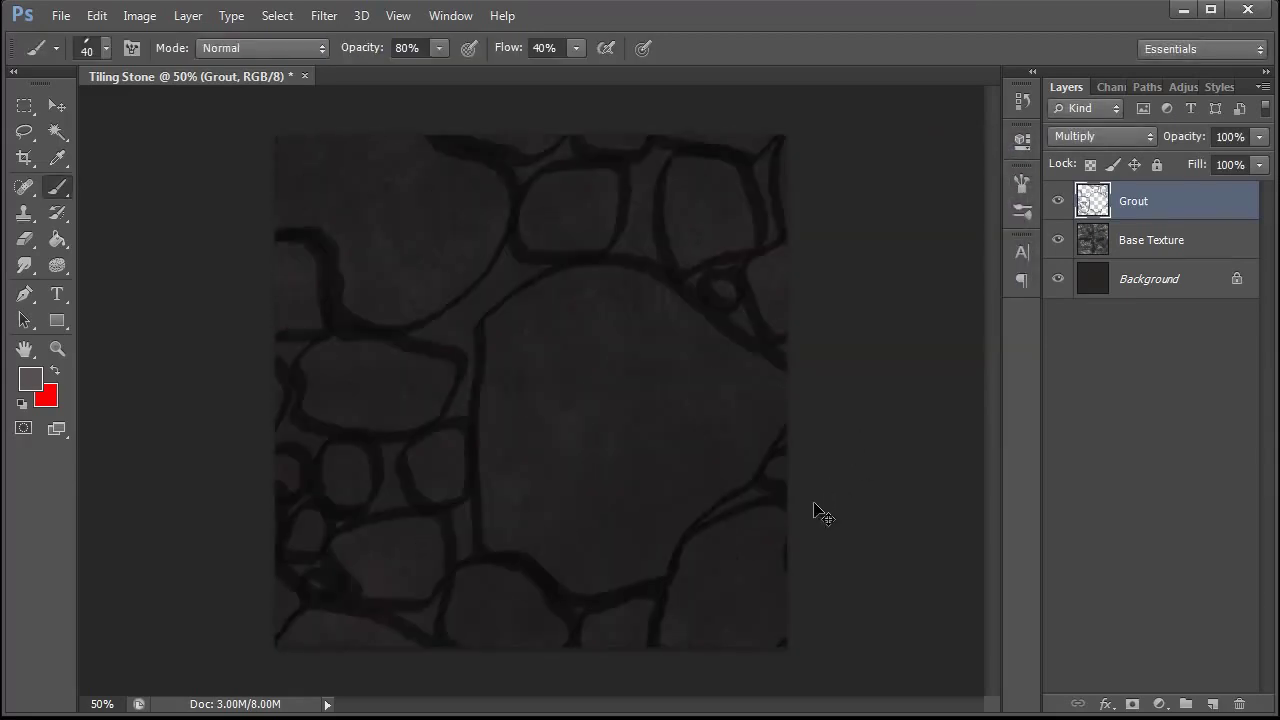
key(ctrl+f)
key(ctrl+f)
key(ctrl+f)
key(ctrl+f)
key(ctrl+f)
key(ctrl+f)
key(ctrl+f)
key(ctrl+f)
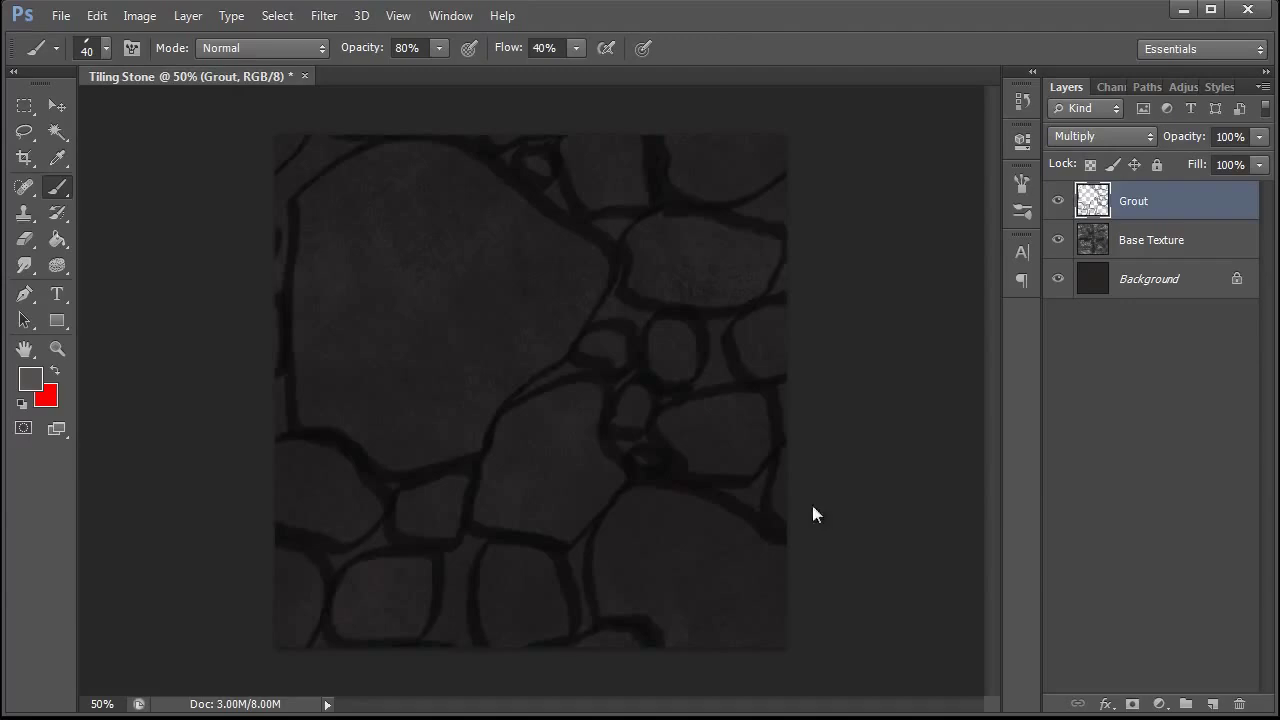
key(ctrl+f)
key(ctrl+f)
key(ctrl+f)
key(ctrl+f)
key(ctrl+f)
key(ctrl+f)
key(ctrl+f)
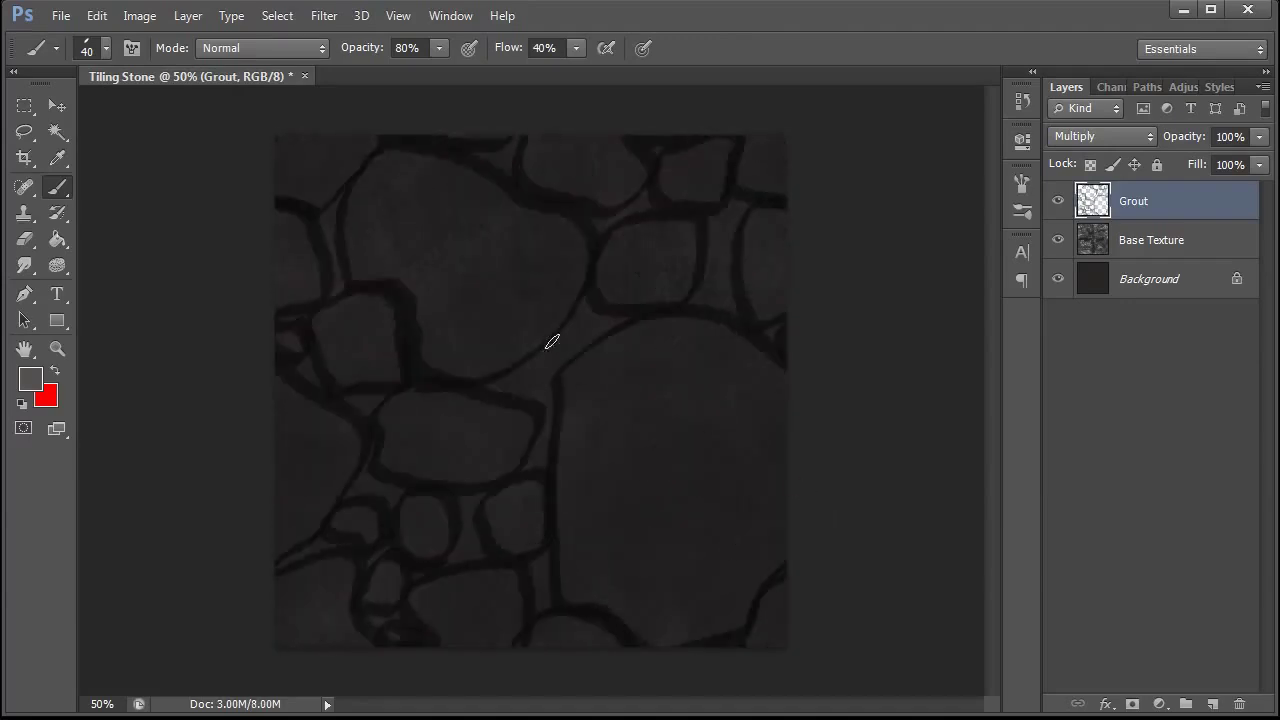
mouse_move(521, 383)
mouse_down()
mouse_move(571, 355)
mouse_move(565, 330)
mouse_move(598, 320)
mouse_up()
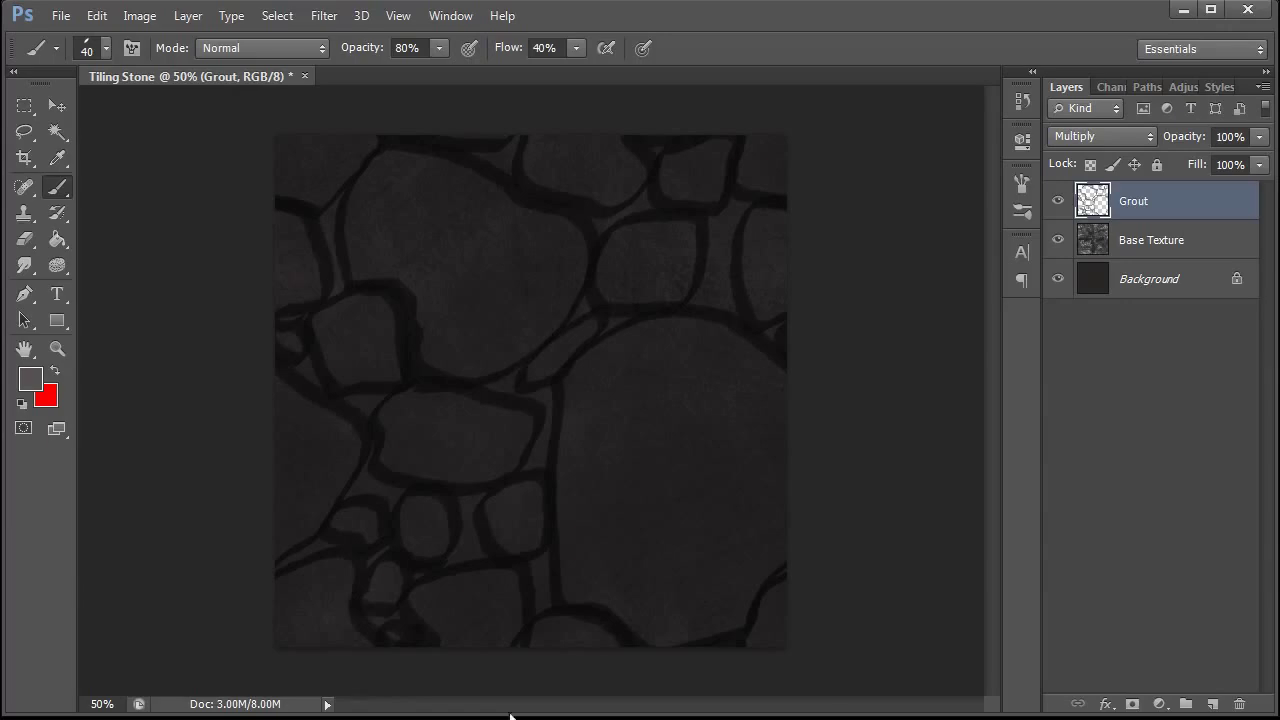
- Shift the grout further with the same offset and outline a narrow upright stone in the gap between two squarish stones
key(ctrl+f)
key(ctrl+f)
key(ctrl+f)
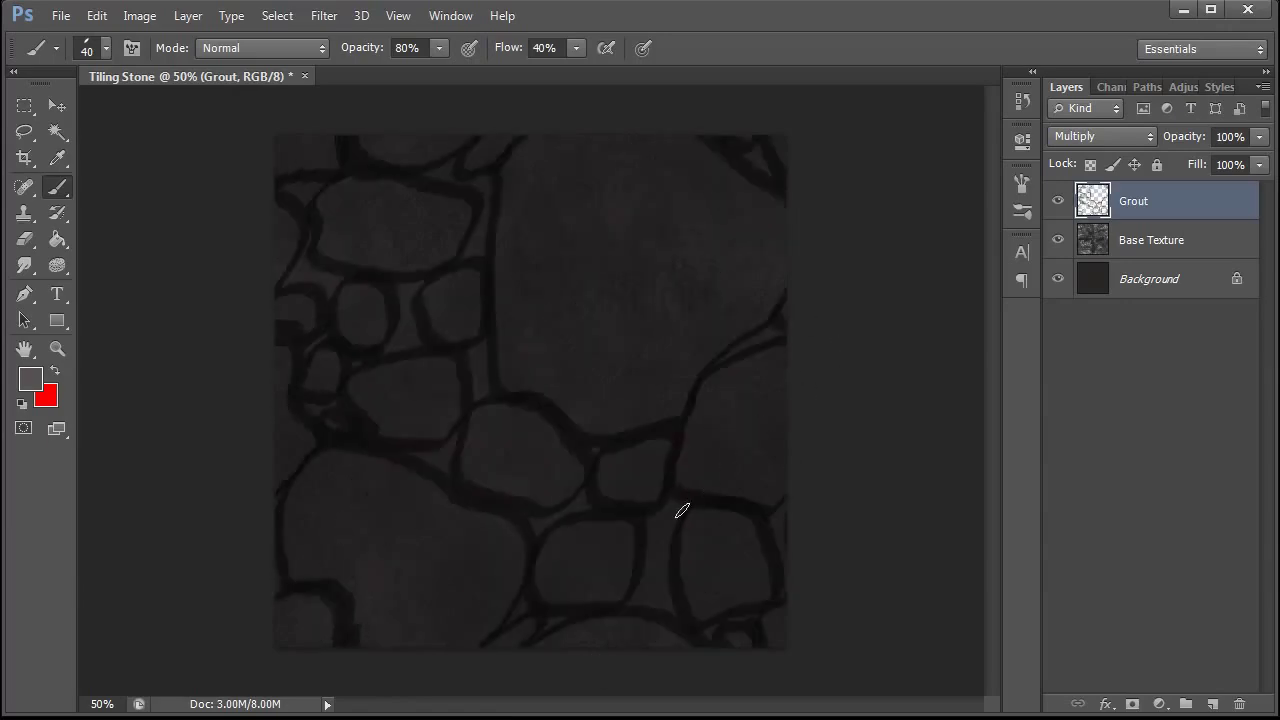
drag(643, 548, 671, 586)
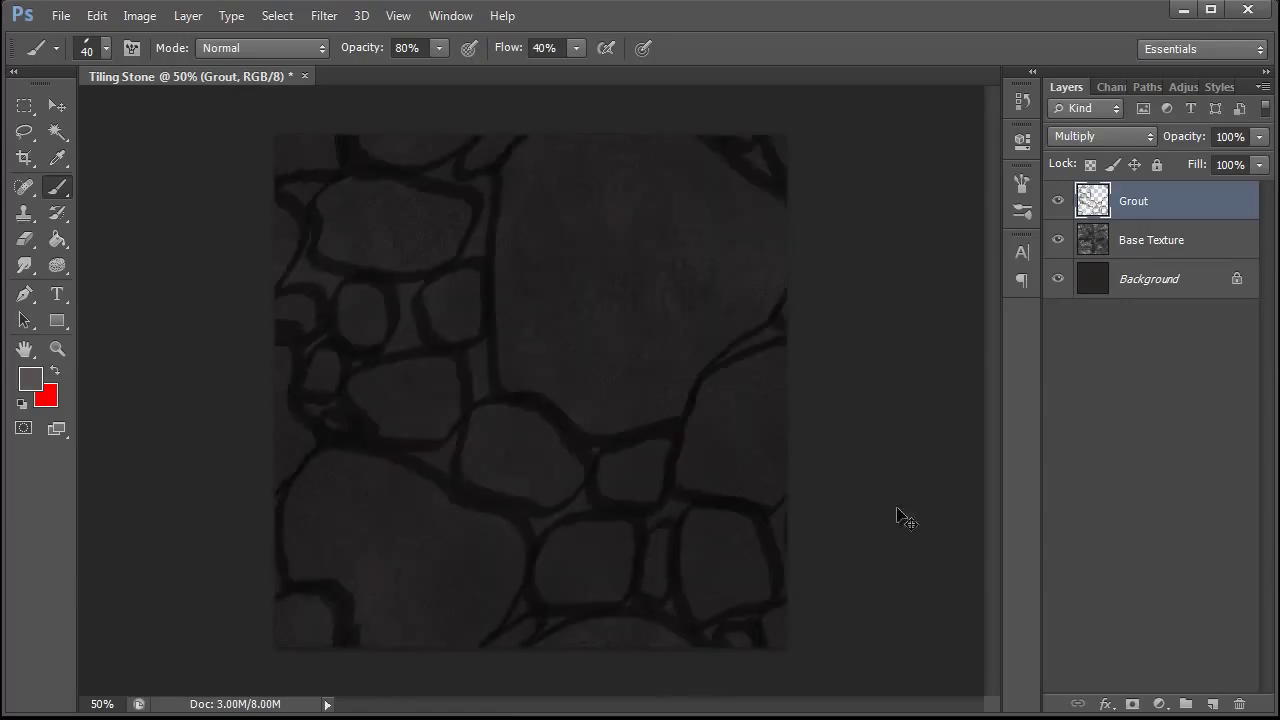
- Cycle the grout through repeated offsets to examine the stone pattern for remaining gaps and visible seams
key(ctrl+f)
key(ctrl+f)
key(ctrl+f)
key(ctrl+f)
key(ctrl+f)
key(ctrl+f)
key(ctrl+f)
key(ctrl+f)
key(ctrl+f)
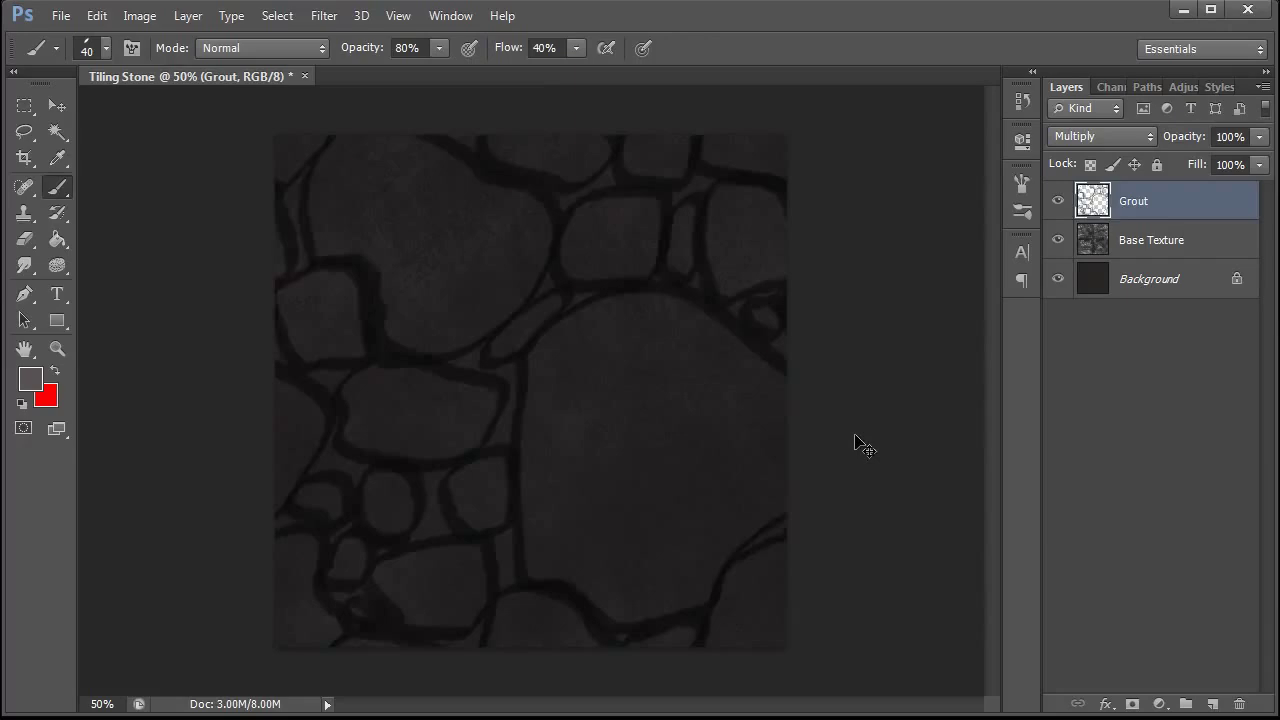
key(ctrl+f)
key(ctrl+f)
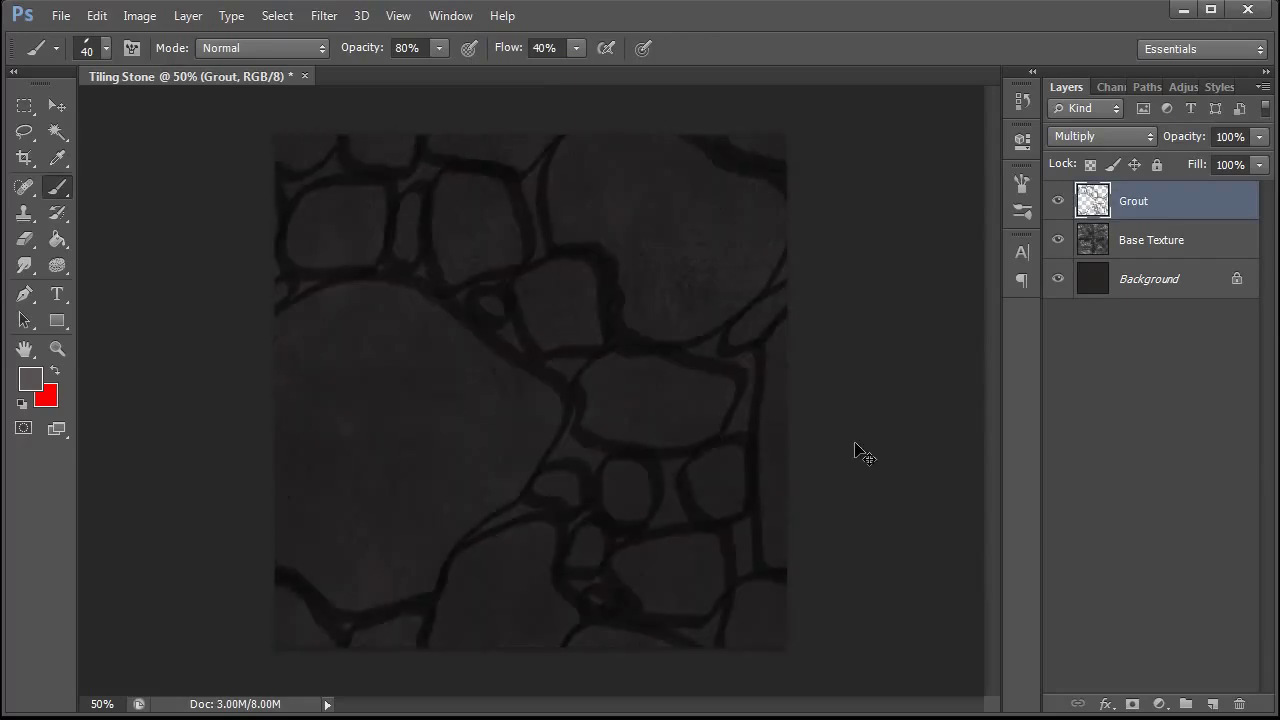
key(ctrl+f)
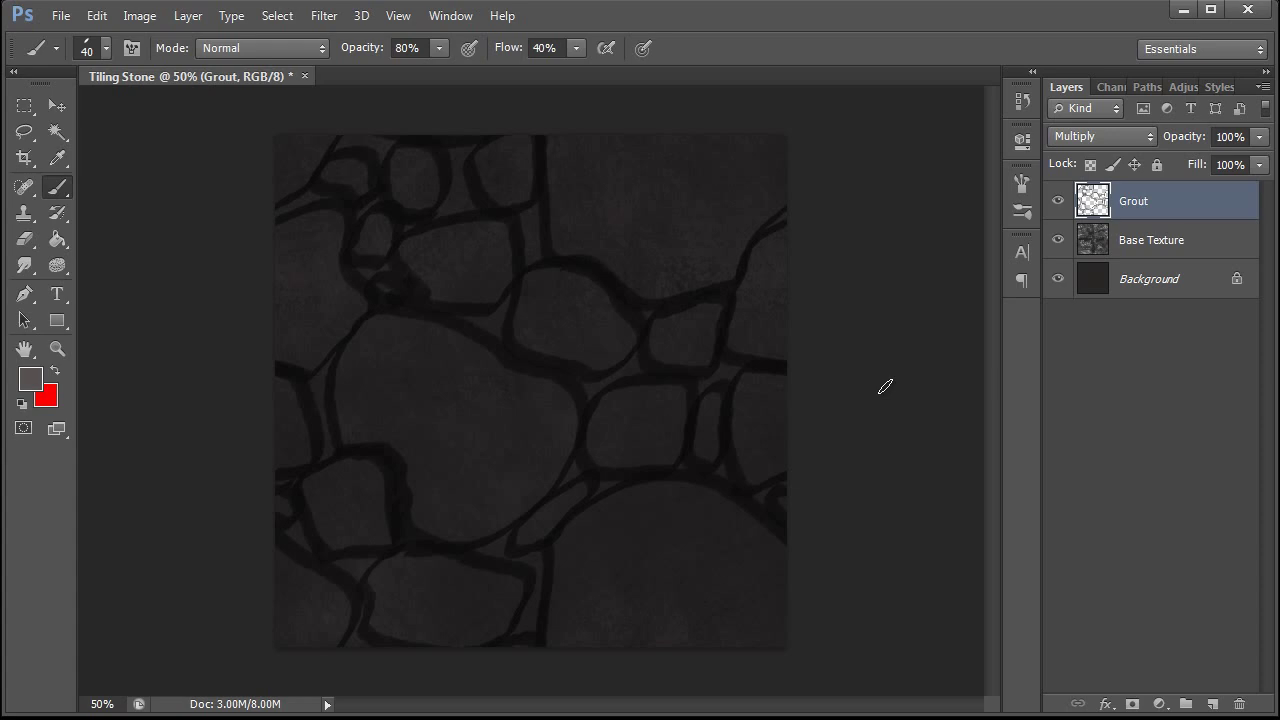
- Add a layer named Multiply above Grout and set its blend mode to Multiply
click(1212, 704)
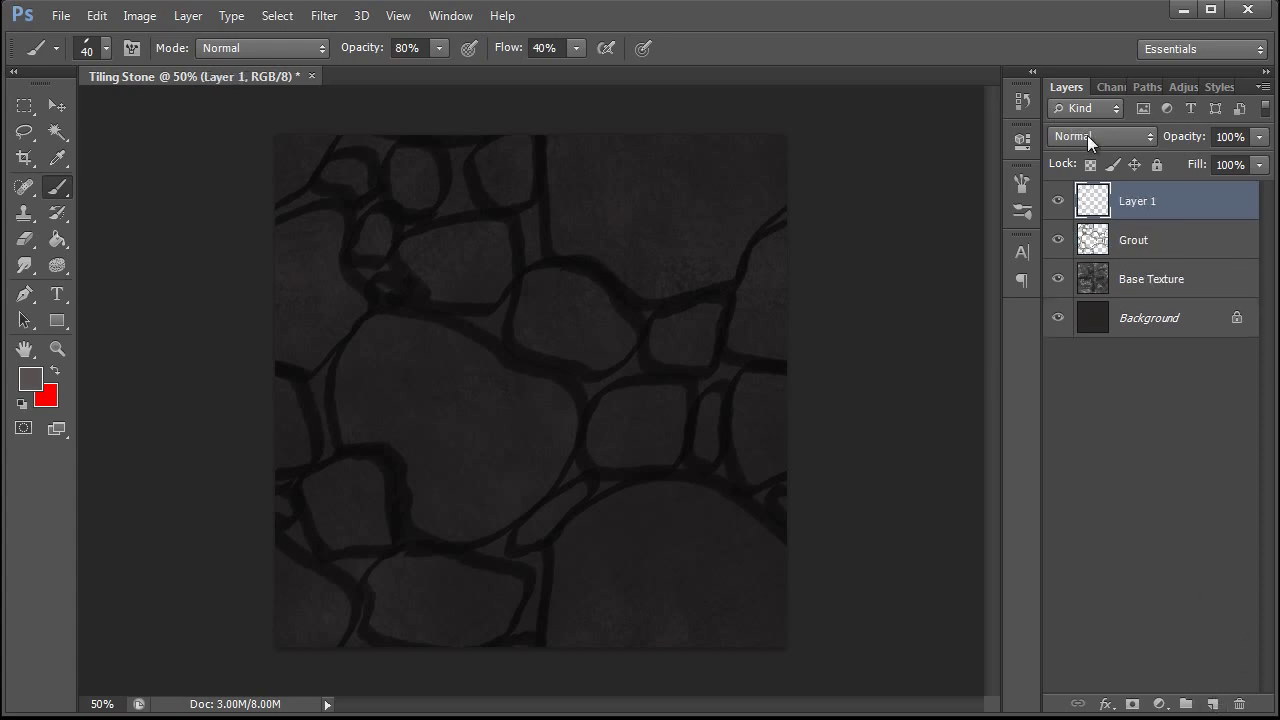
click(1086, 134)
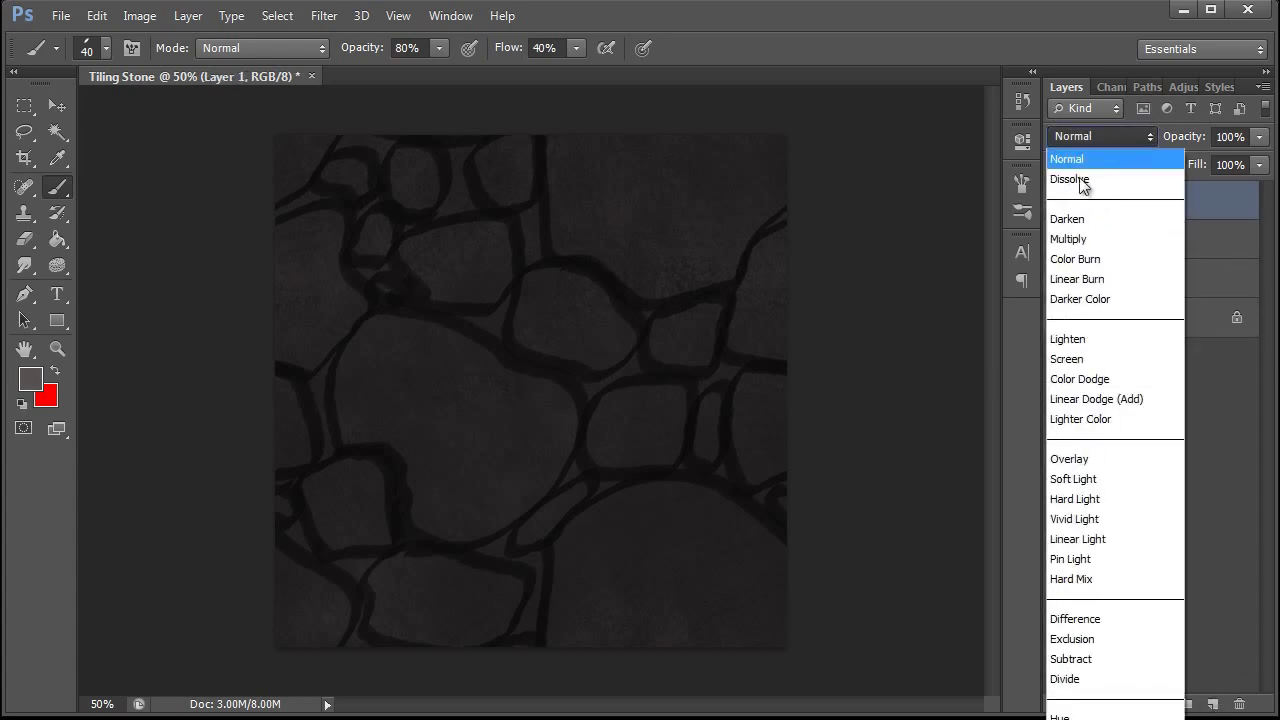
click(1079, 239)
double_click(1130, 200)
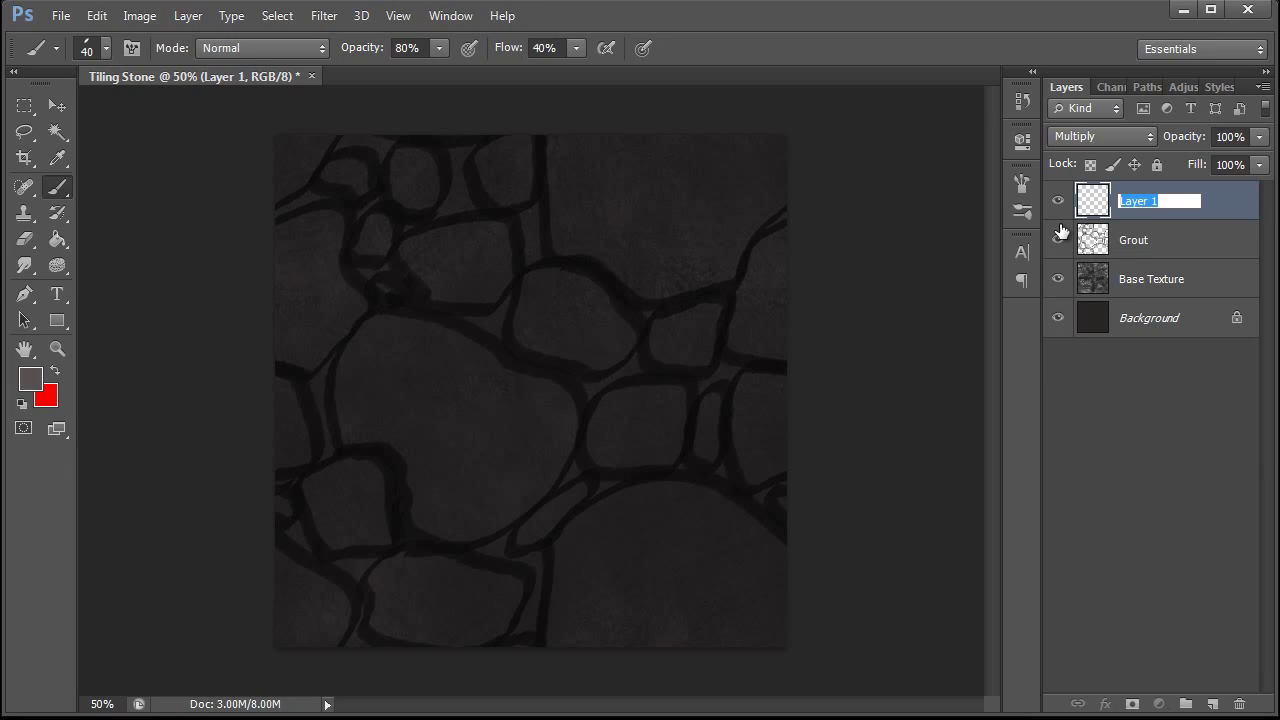
text(Multiply)
key(Return)
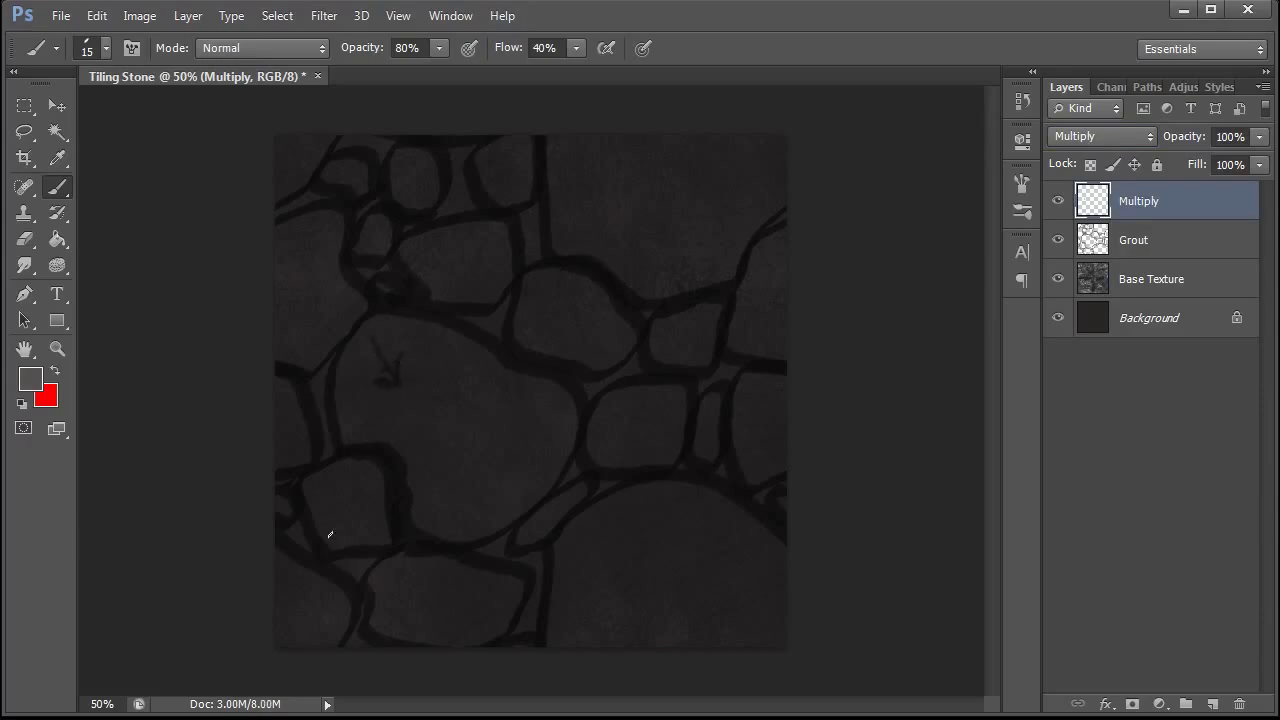
- Undo the last crack stroke and change the foreground colour to a lighter warm grey
key(ctrl+z)
click(30, 378)
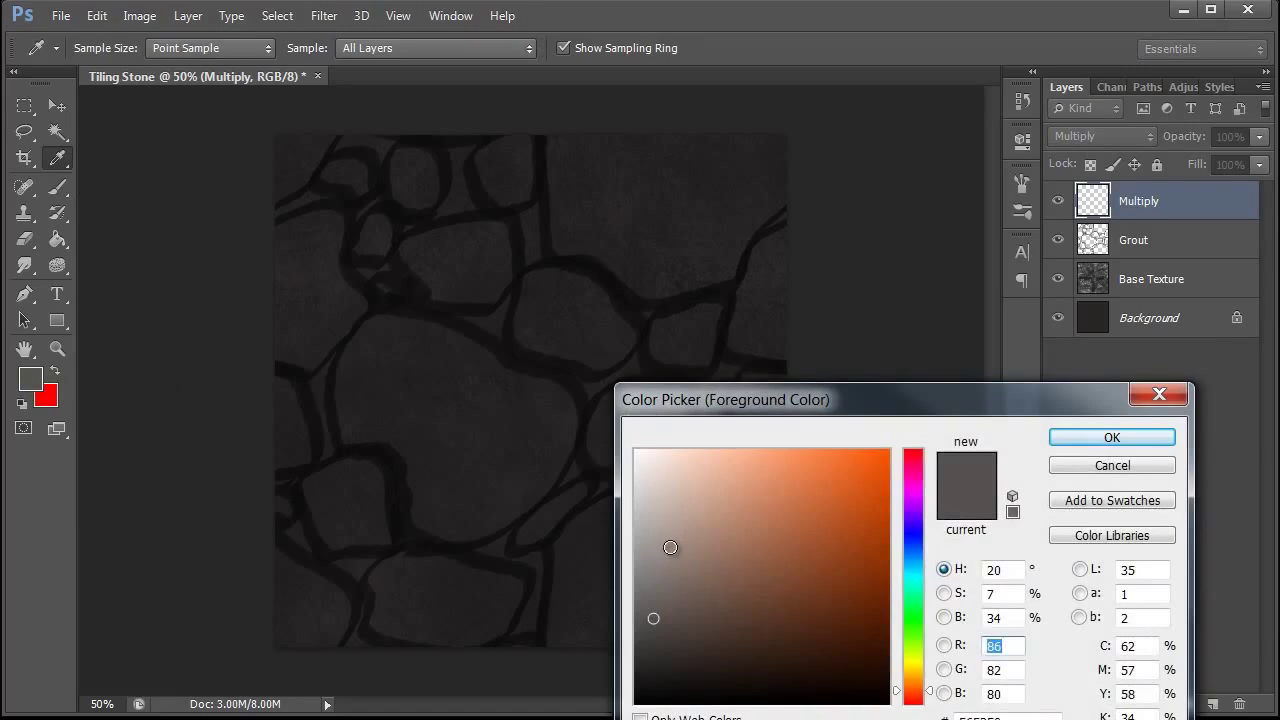
click(658, 561)
click(917, 534)
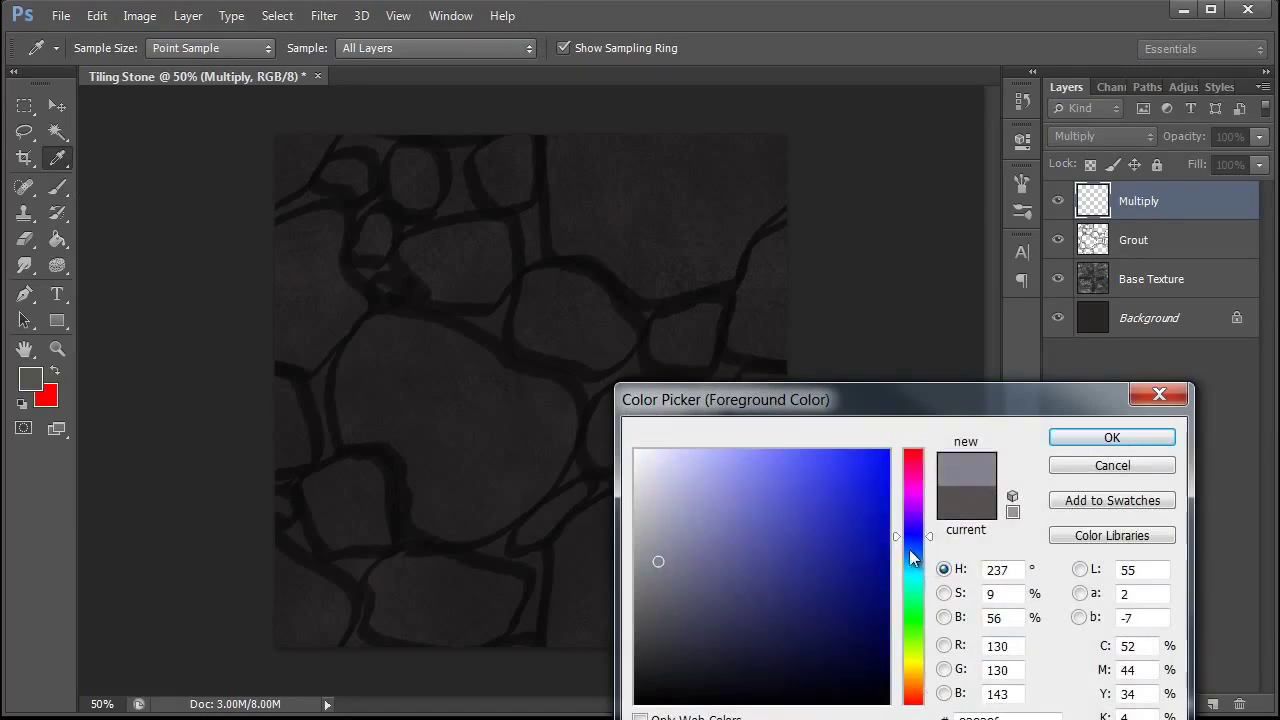
click(912, 681)
click(1108, 439)
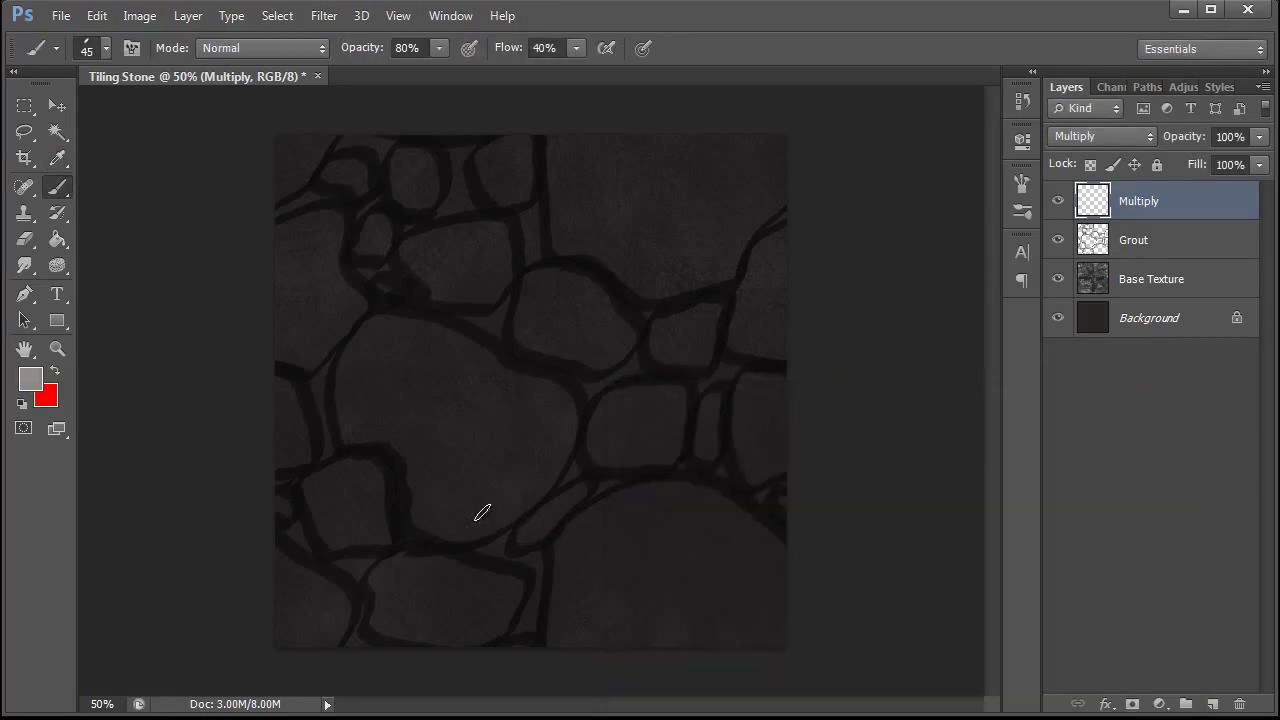
- Shade the lower and right inner edges of the large central stone and its right-hand neighbours on the Multiply layer with a 45 px brush
mouse_move(542, 498)
mouse_down()
mouse_move(572, 457)
mouse_move(571, 397)
mouse_move(572, 434)
mouse_move(540, 485)
mouse_up()
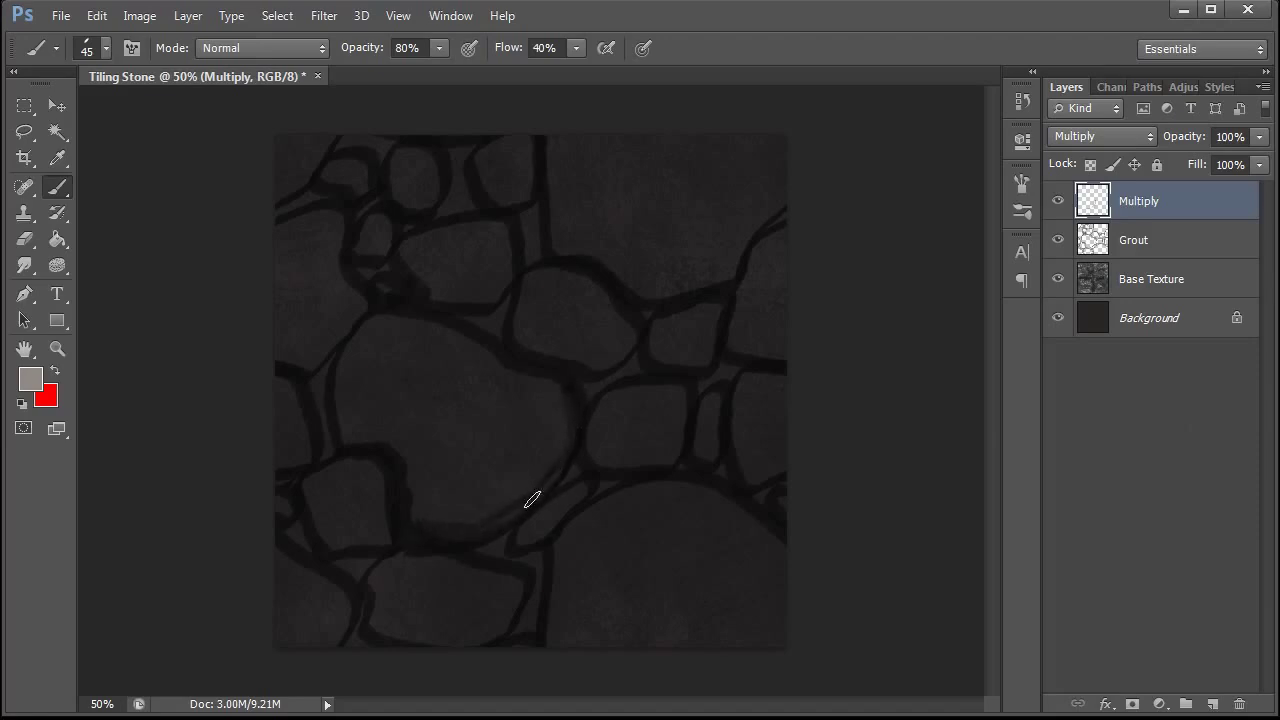
mouse_move(612, 460)
mouse_down()
mouse_move(653, 461)
mouse_move(677, 434)
mouse_up()
drag(602, 462, 683, 439)
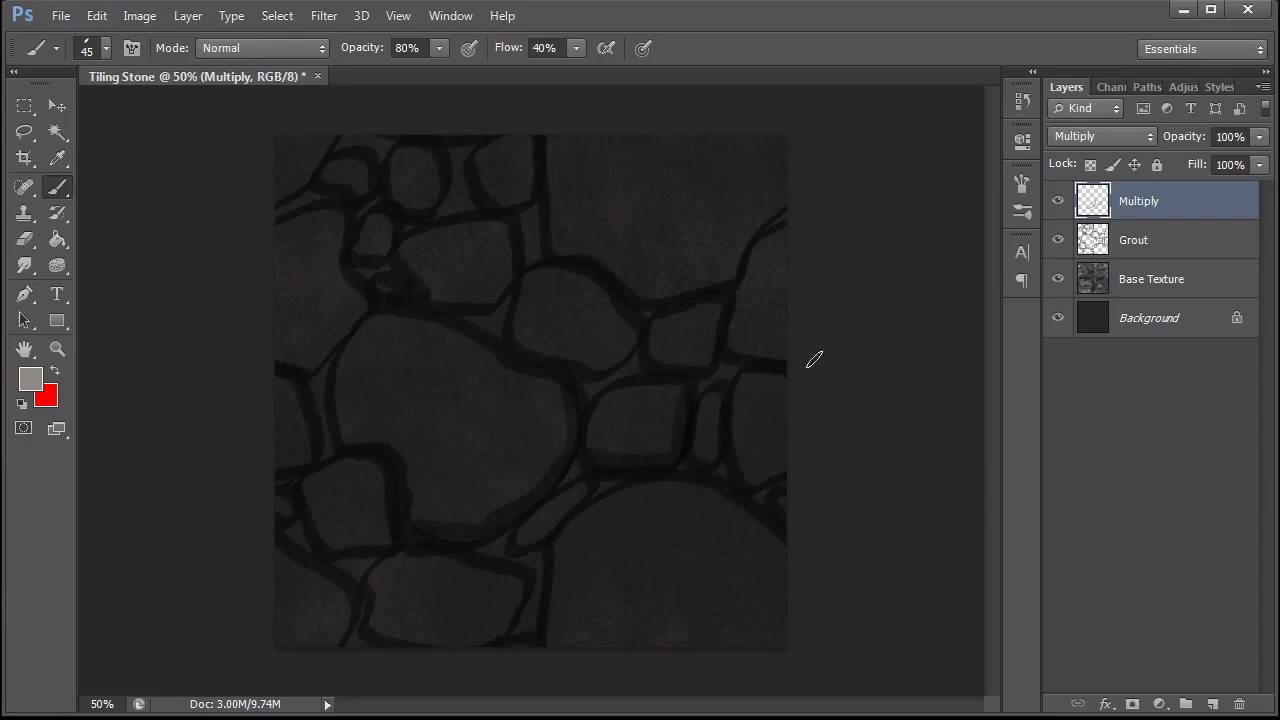
mouse_move(514, 340)
mouse_down()
mouse_move(614, 364)
mouse_move(642, 292)
mouse_move(679, 365)
mouse_move(650, 355)
mouse_move(694, 366)
mouse_up()
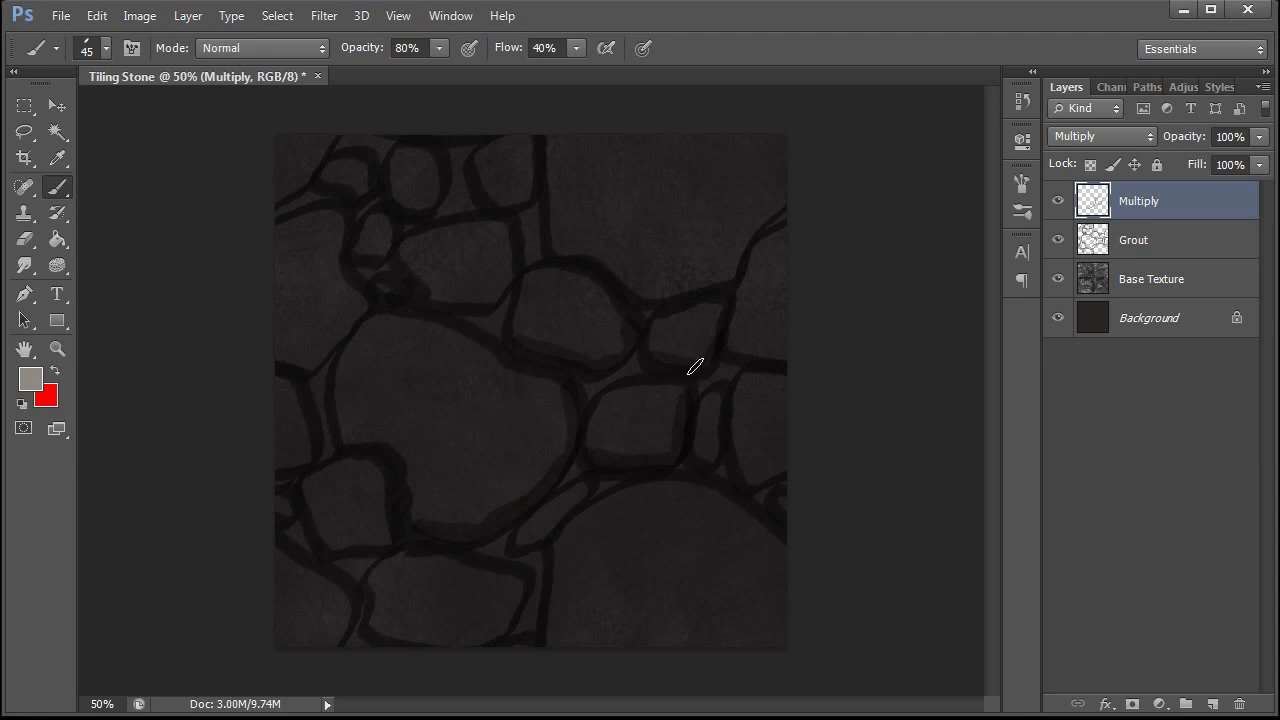
- Add a layer above Multiply, set its blend mode to Screen and name it Screen
click(1212, 704)
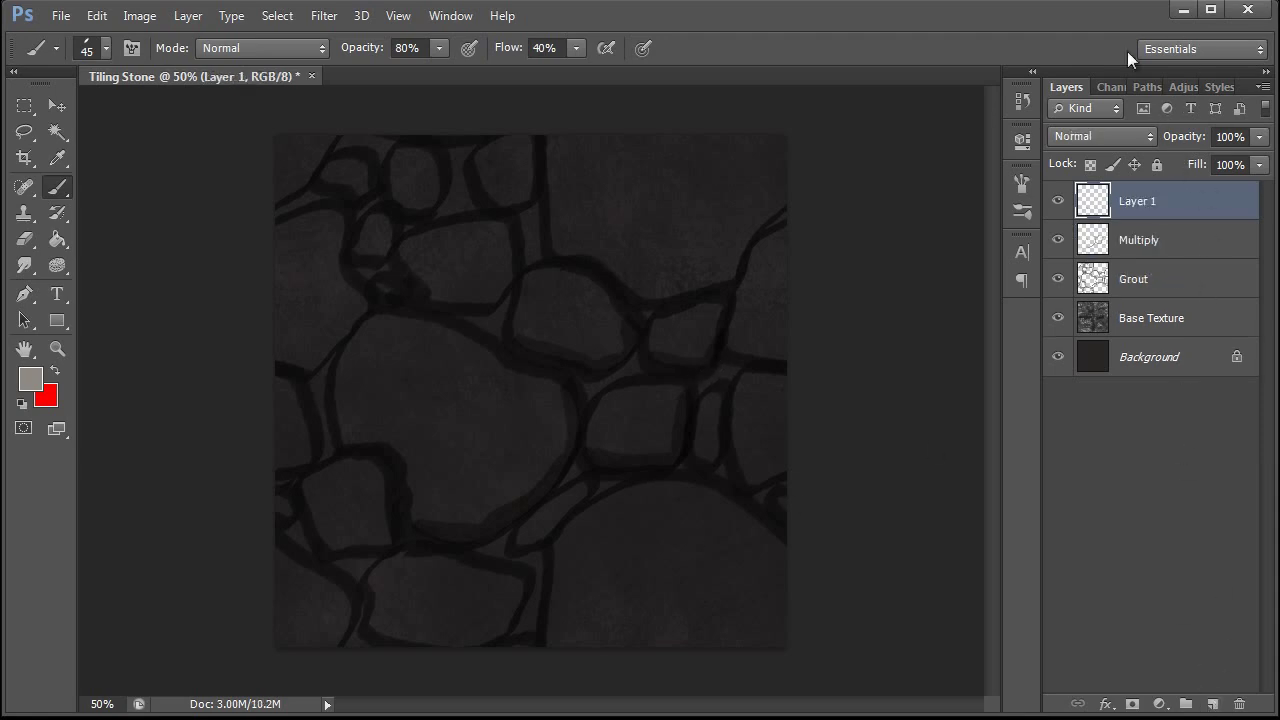
click(1093, 138)
click(1078, 346)
double_click(1147, 203)
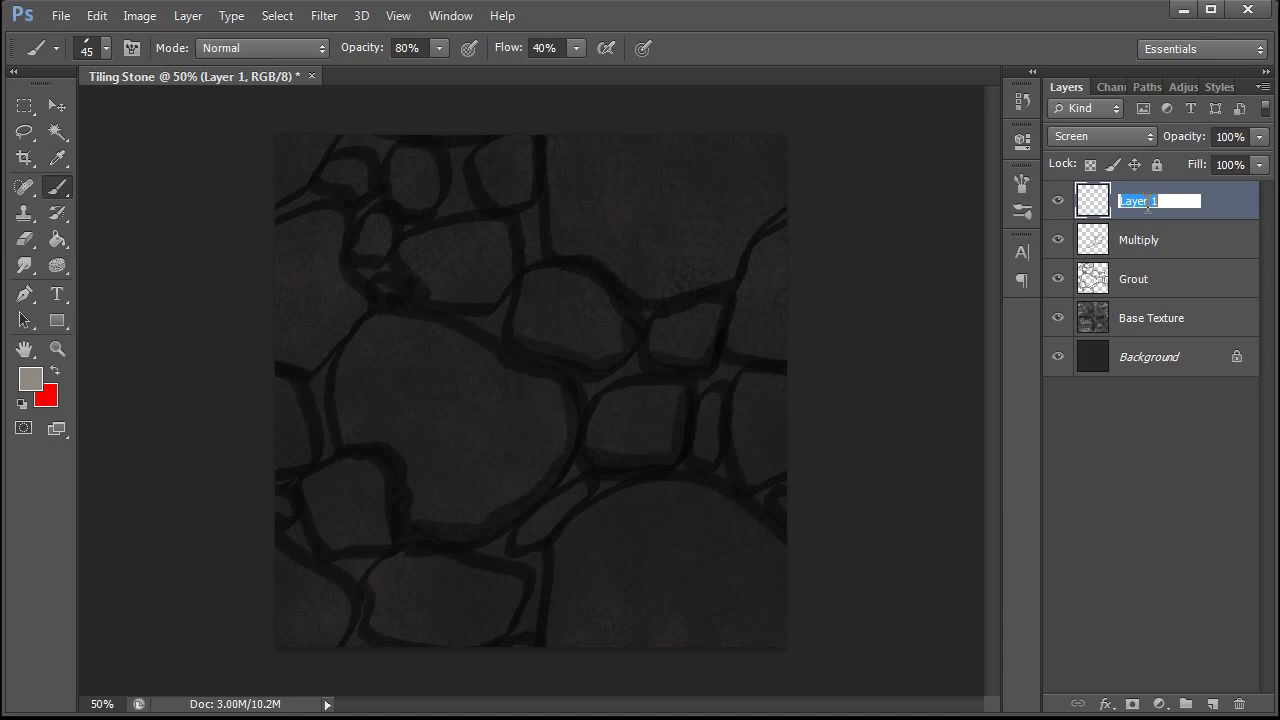
key(BackSpace)
text(Screen)
key(Return)
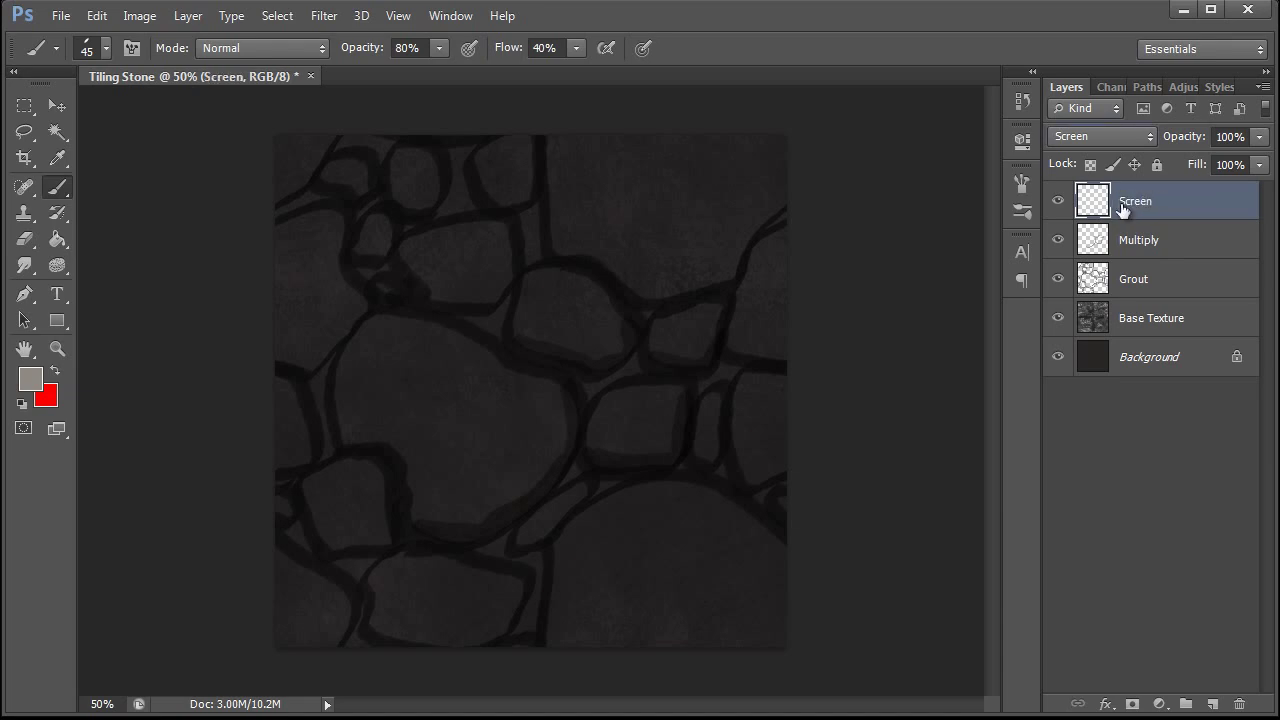
- Sample a dark tone from the grout and paint broad highlights along the upper and left edges of the central stones
alt+click(428, 535)
mouse_move(349, 446)
mouse_down()
mouse_move(343, 360)
mouse_move(360, 336)
mouse_move(441, 295)
mouse_move(373, 325)
mouse_move(552, 384)
mouse_up()
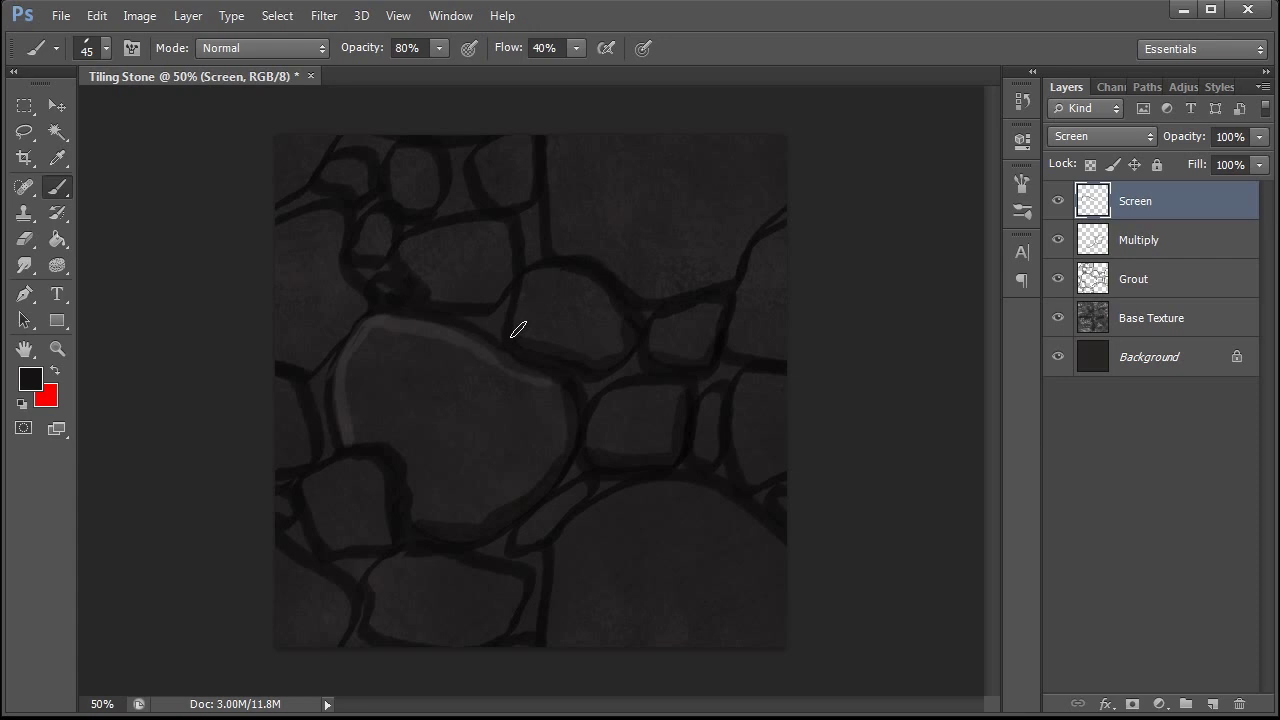
mouse_move(517, 326)
mouse_down()
mouse_move(529, 278)
mouse_move(568, 277)
mouse_move(618, 312)
mouse_up()
mouse_move(597, 426)
mouse_down()
mouse_move(625, 393)
mouse_move(677, 397)
mouse_up()
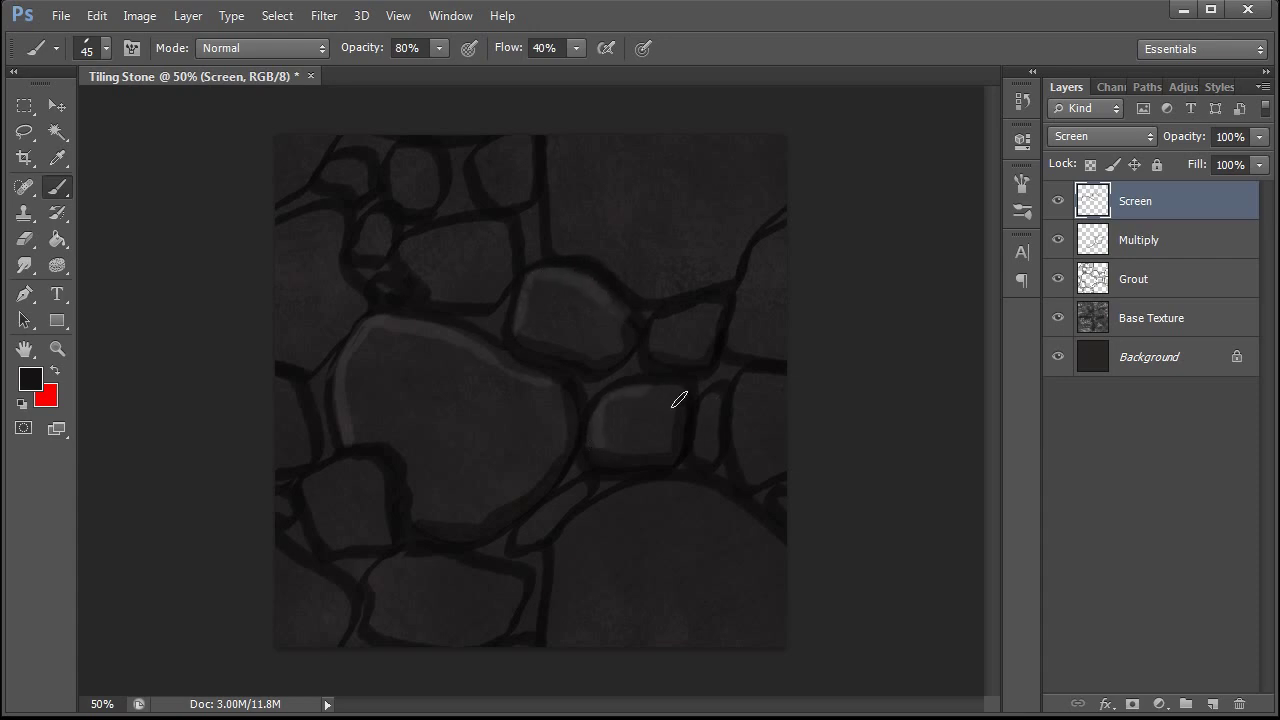
mouse_move(552, 572)
mouse_down()
mouse_move(578, 517)
mouse_move(686, 486)
mouse_up()
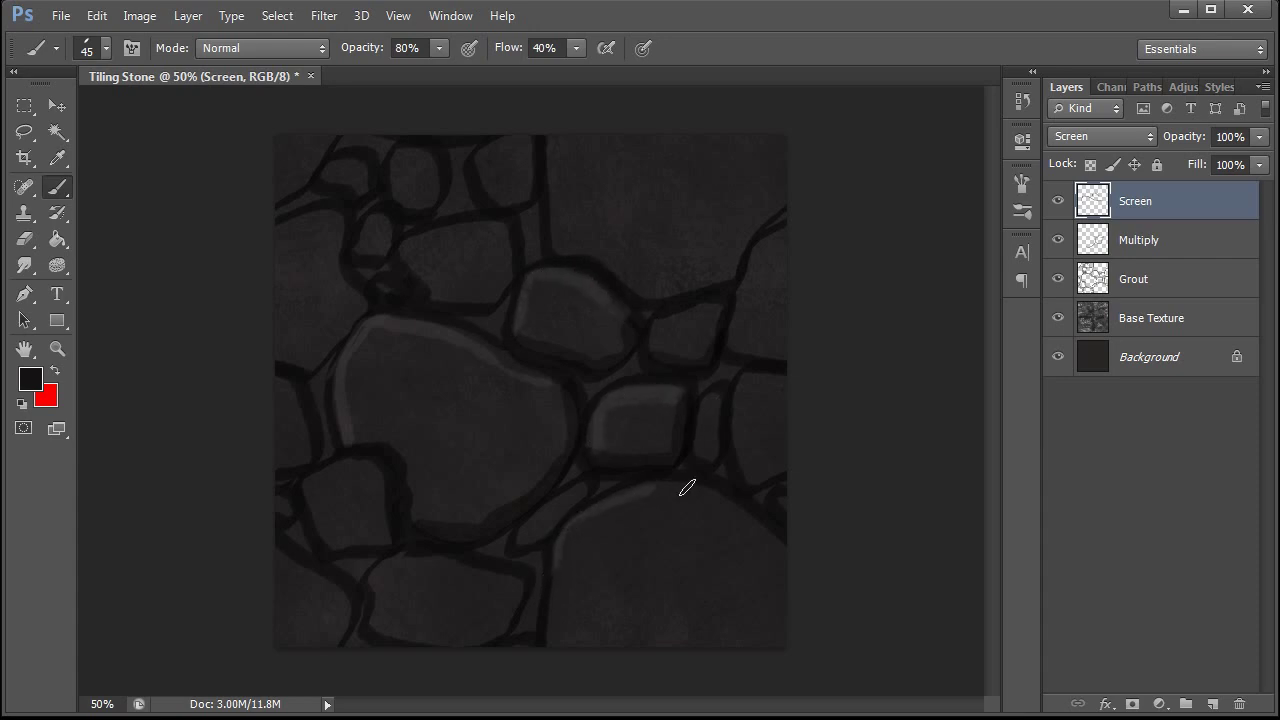
drag(520, 532, 546, 510)
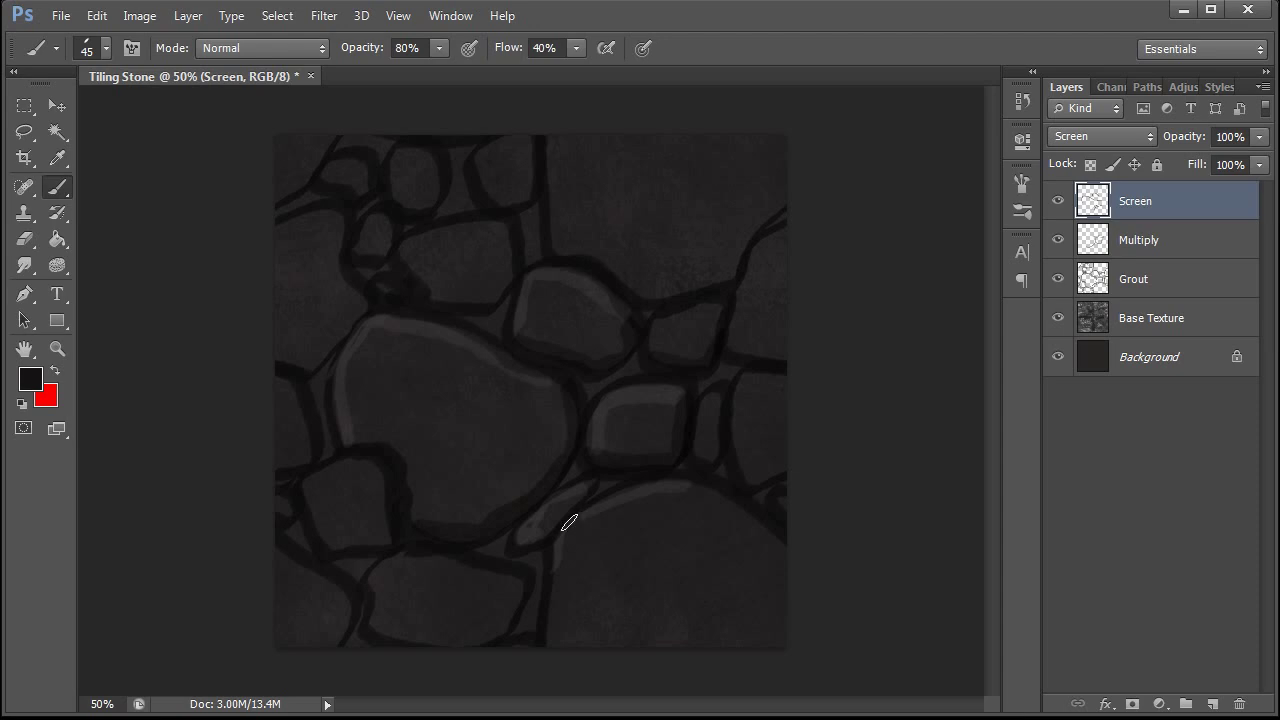
mouse_move(344, 437)
mouse_down()
mouse_move(409, 457)
mouse_move(410, 505)
mouse_up()
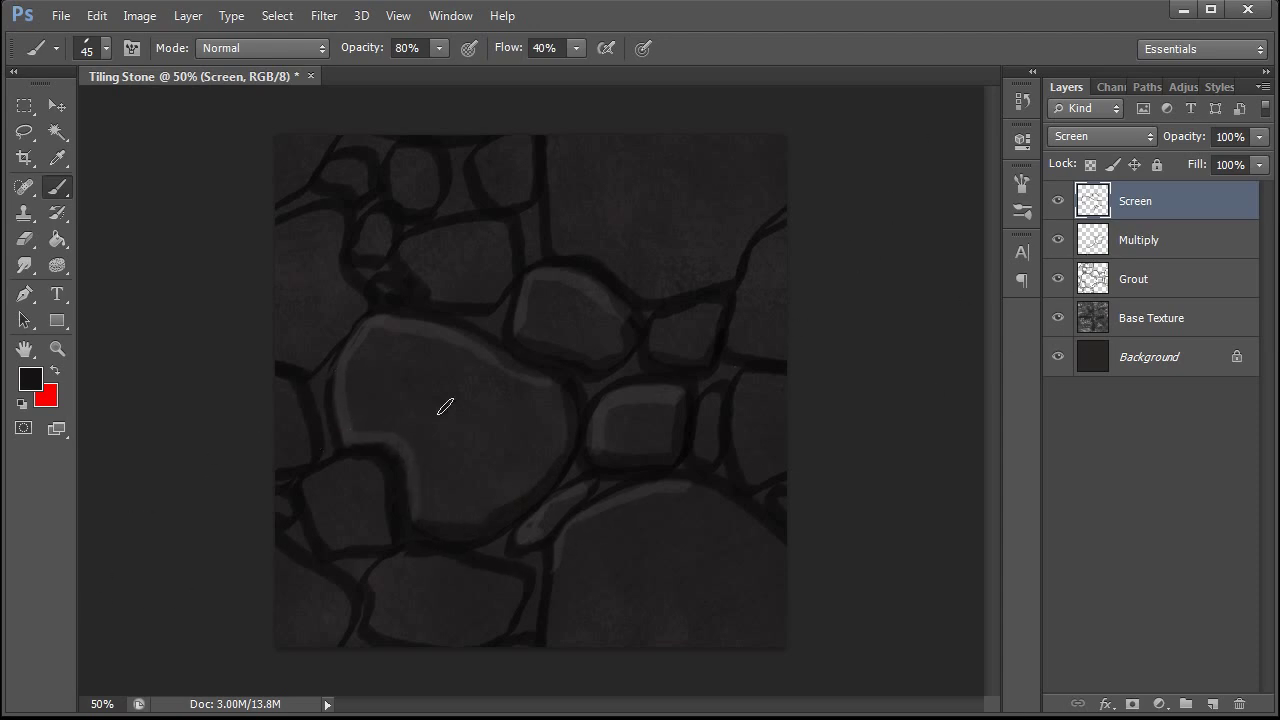
- Add a layer named Screen2 in Screen blend mode and sample a stone's highlight colour for a 20 px brush
click(1212, 704)
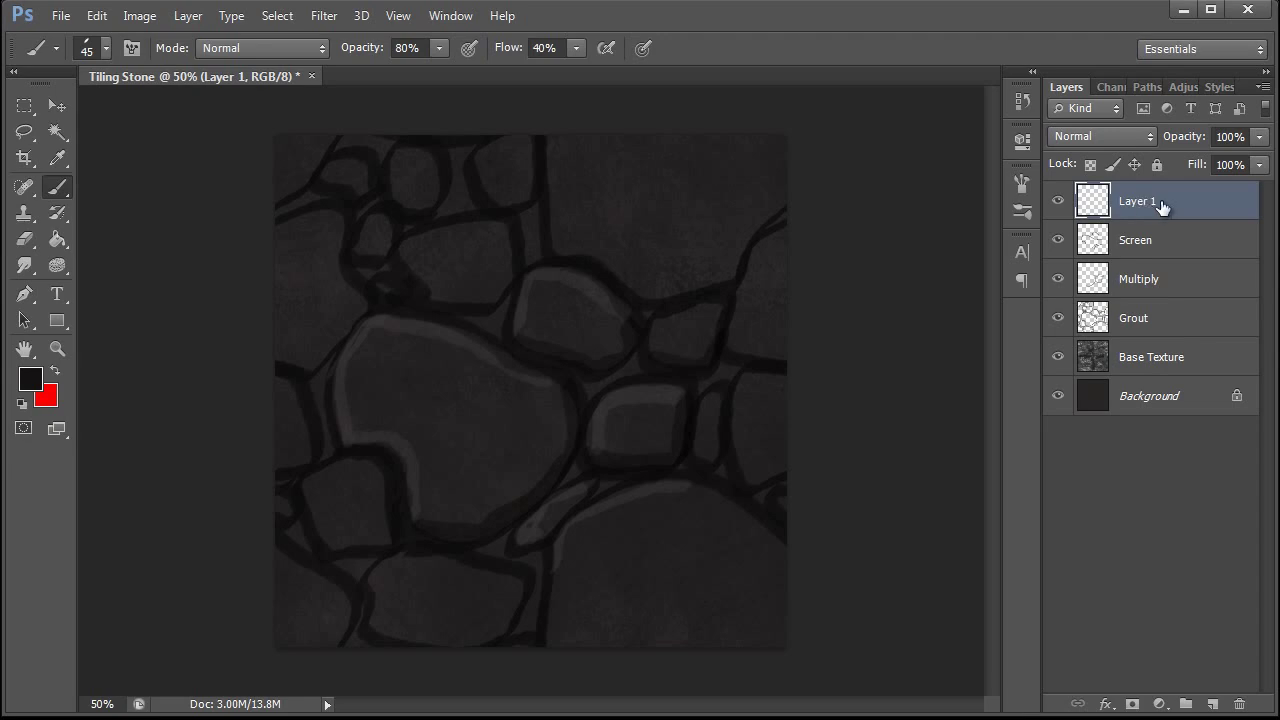
double_click(1140, 202)
text(Screen2)
key(Return)
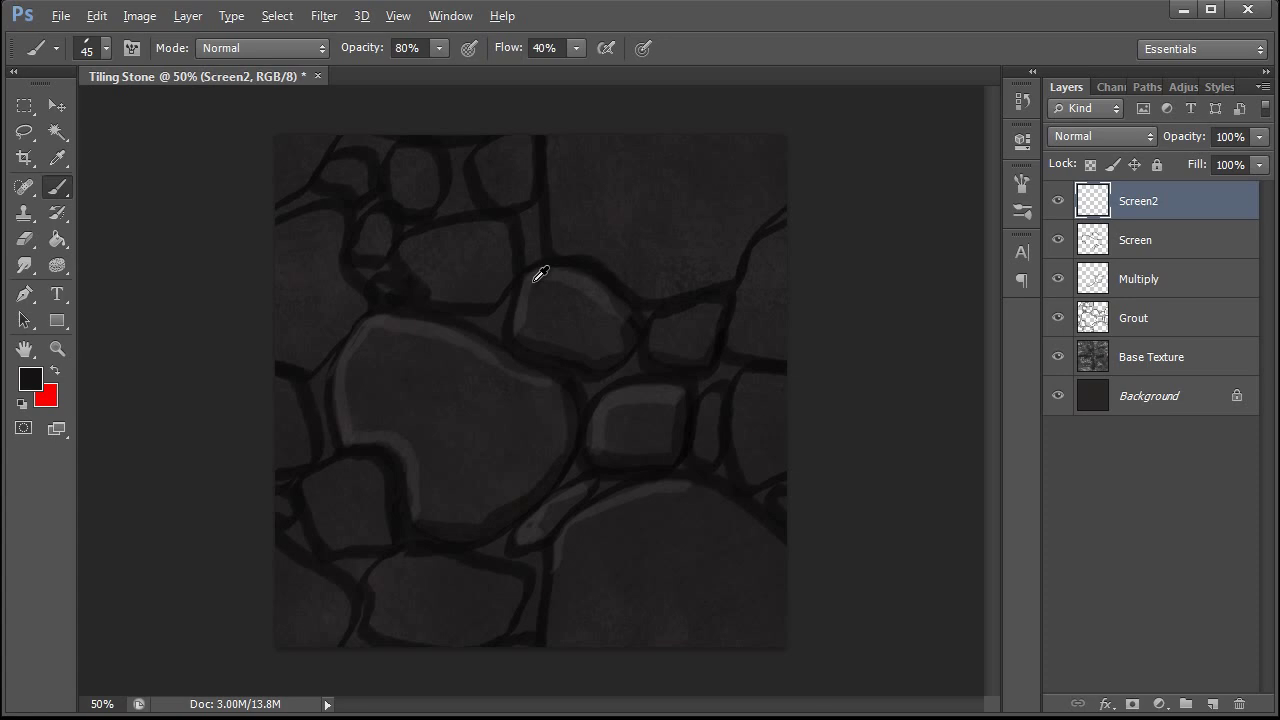
alt+click(535, 280)
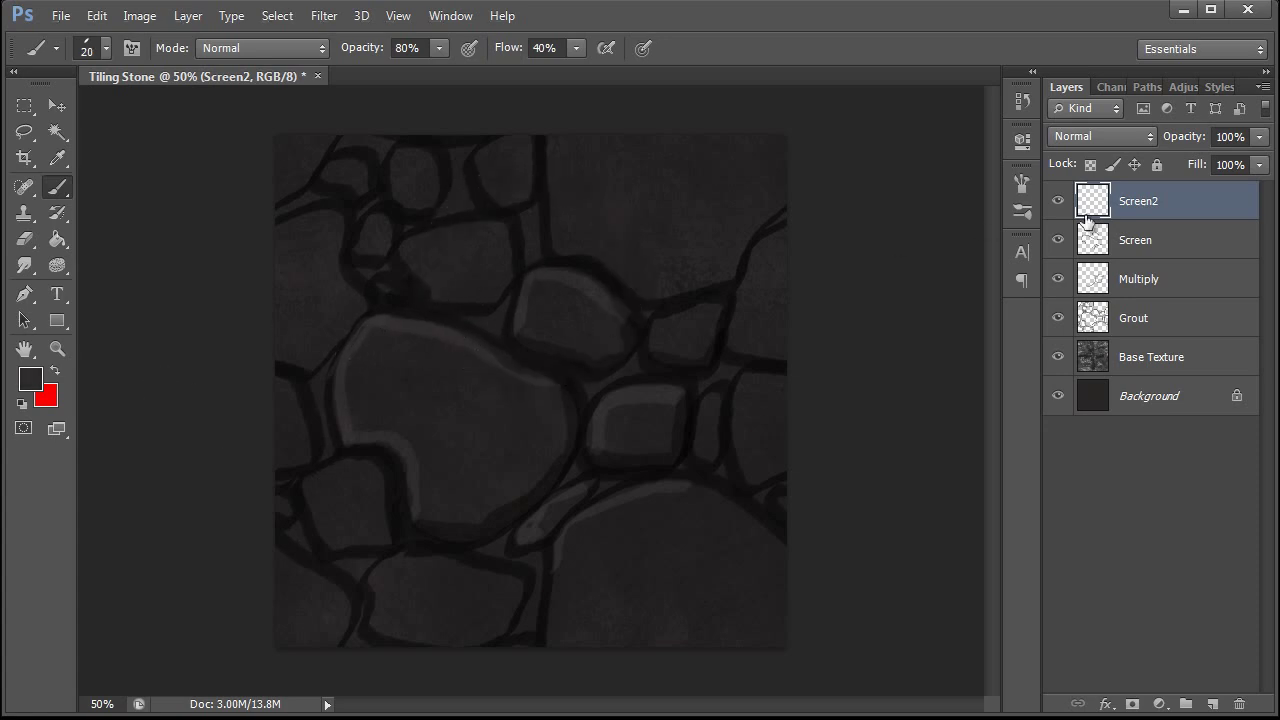
click(1100, 136)
click(1080, 358)
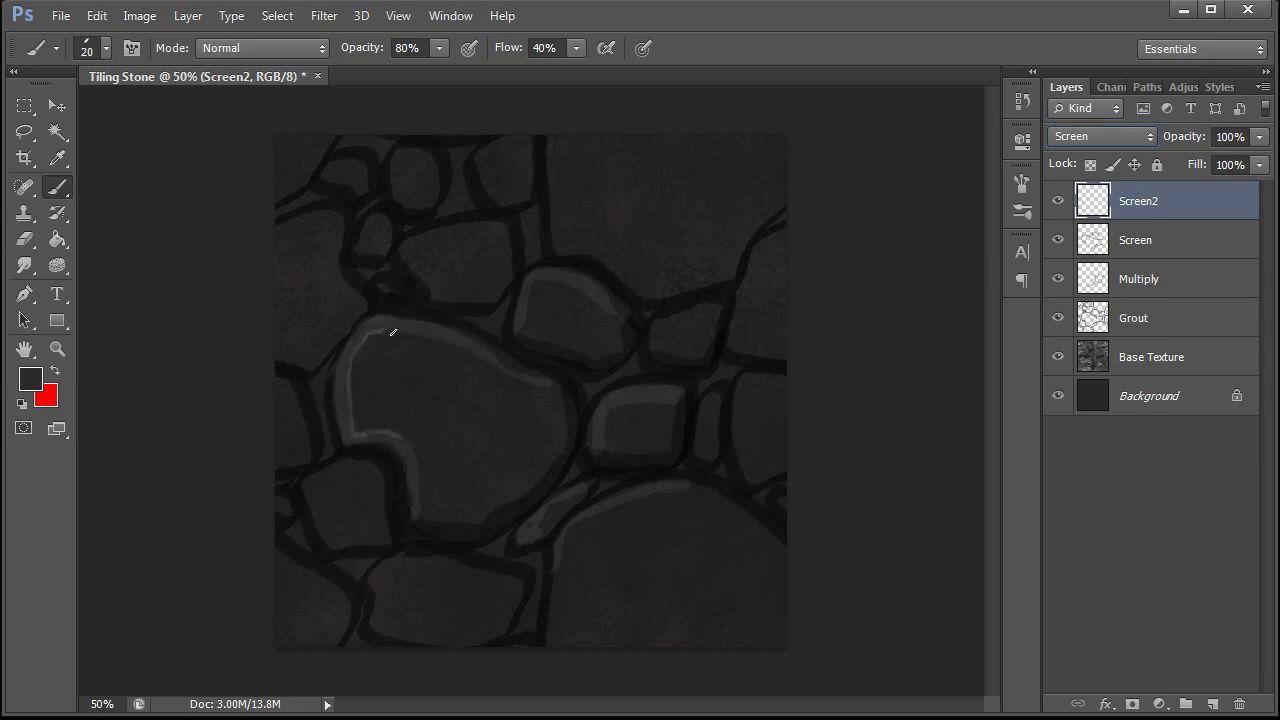
- Paint thin, bright edge lines inside the broad highlights of the central stones on Screen2, then check the texture from a distance
drag(434, 344, 500, 372)
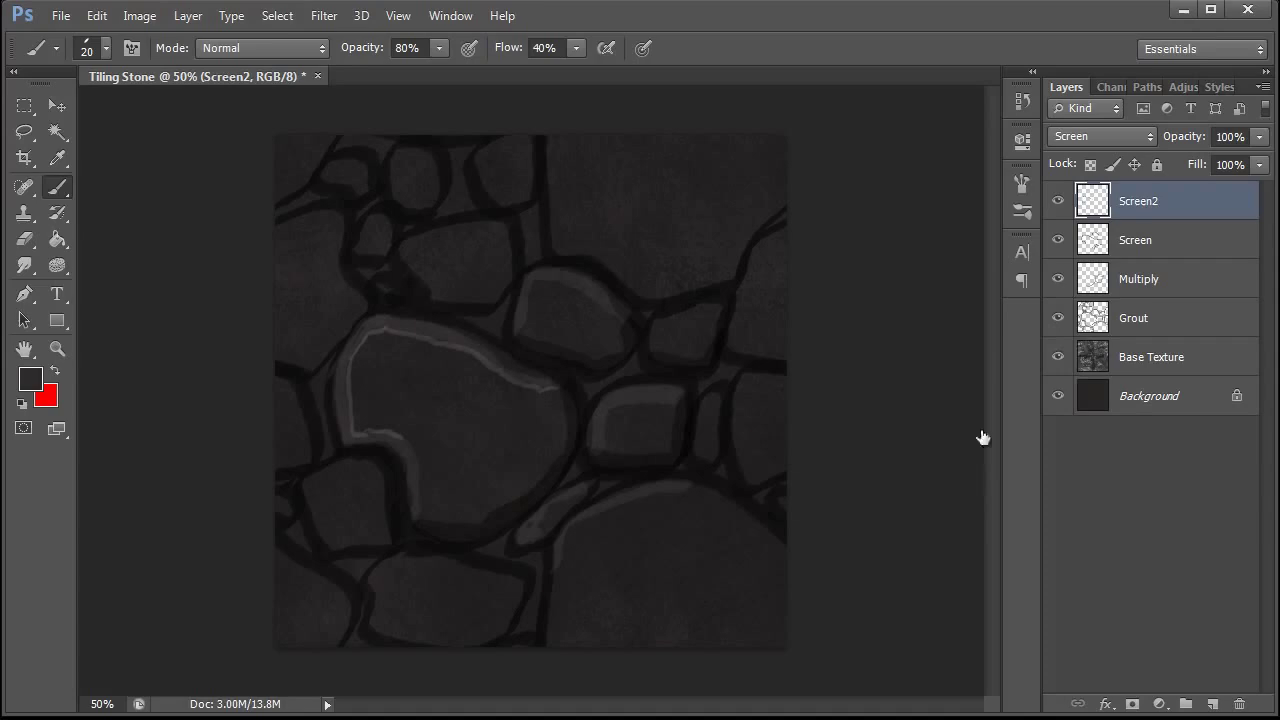
drag(525, 328, 540, 281)
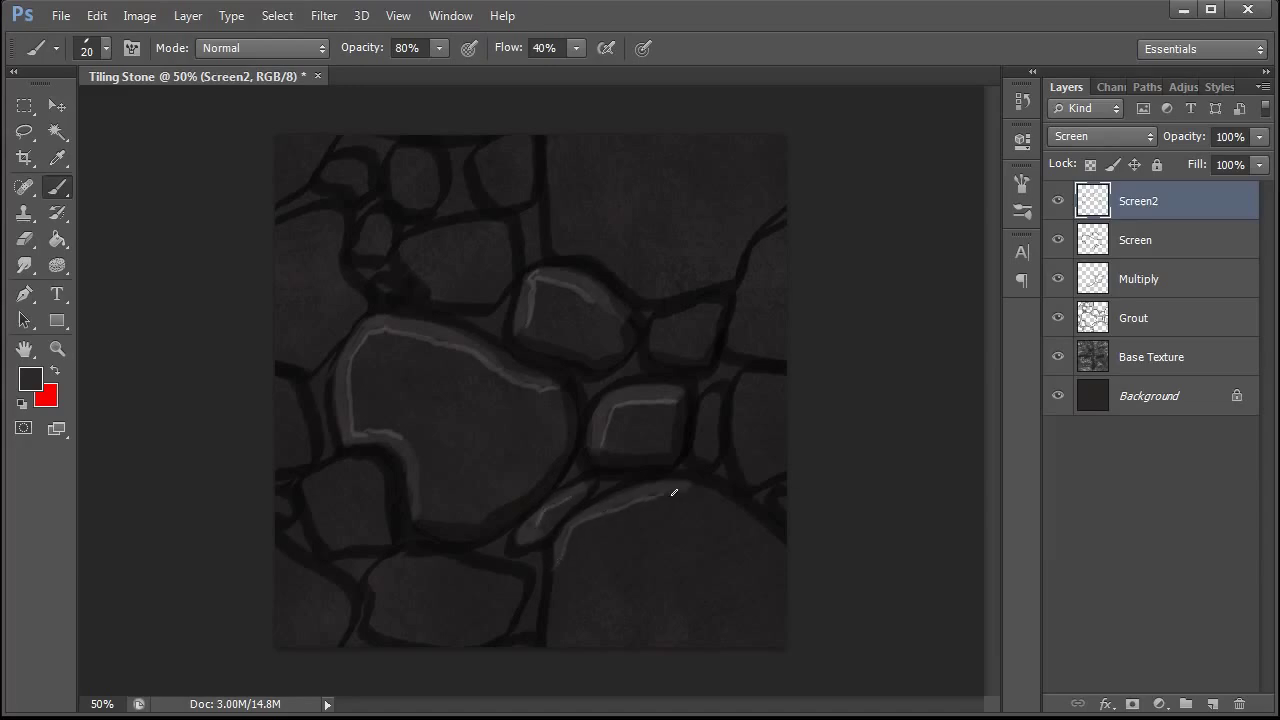
key(ctrl+minus)
key(ctrl+minus)
key(ctrl+minus)
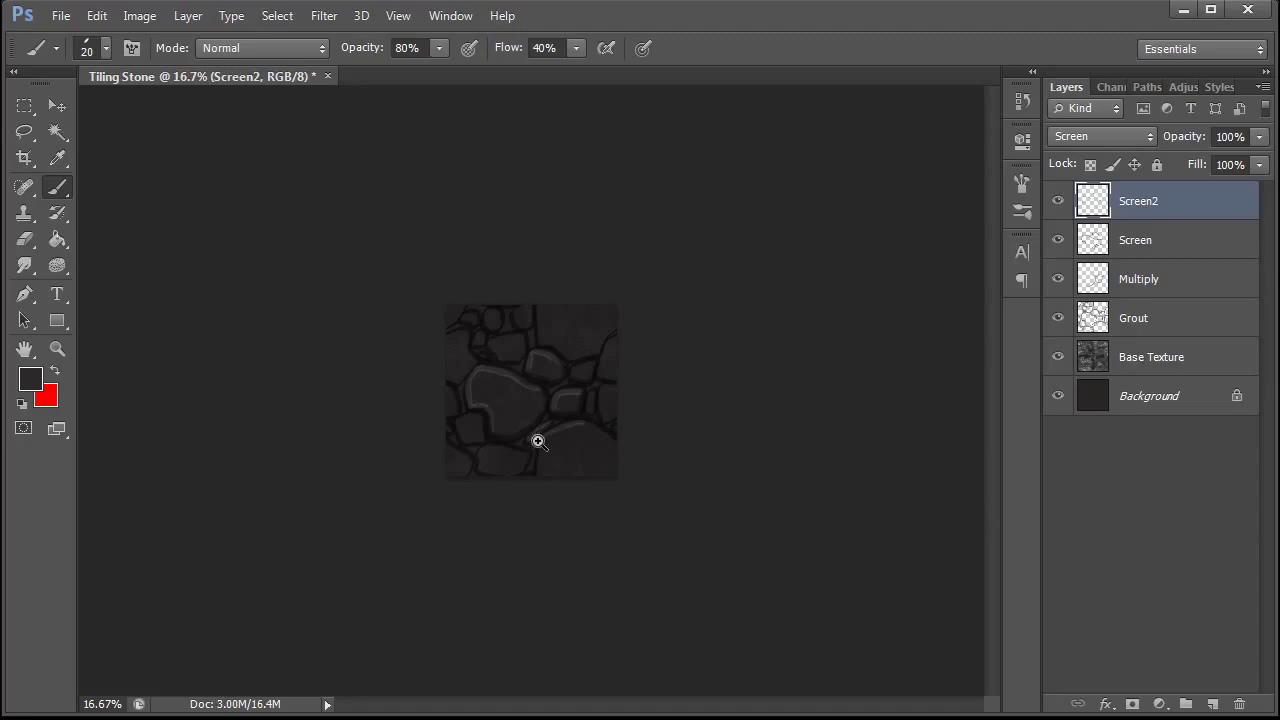
key(ctrl+plus)
key(ctrl+plus)
key(ctrl+plus)
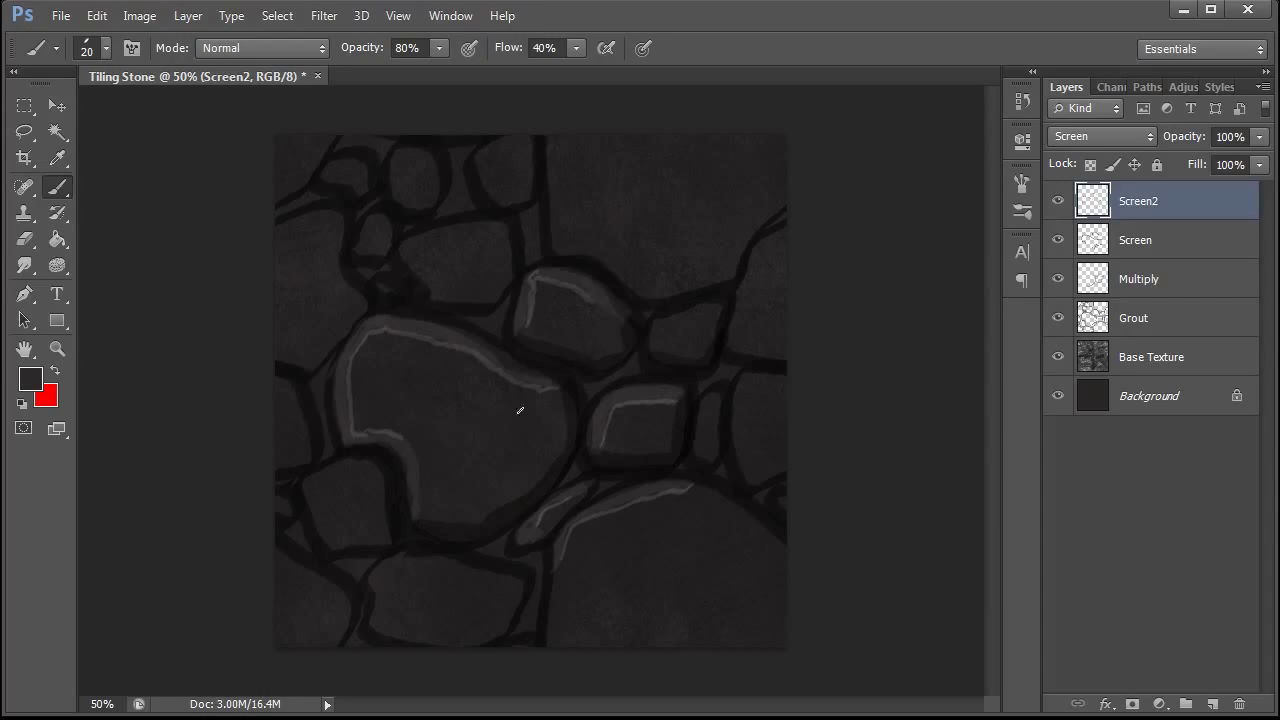
- On the Grout layer, darken the gaps between the large central stone and its right-hand neighbours with a sampled dark colour and a 45 px brush
click(1140, 320)
alt+click(631, 374)
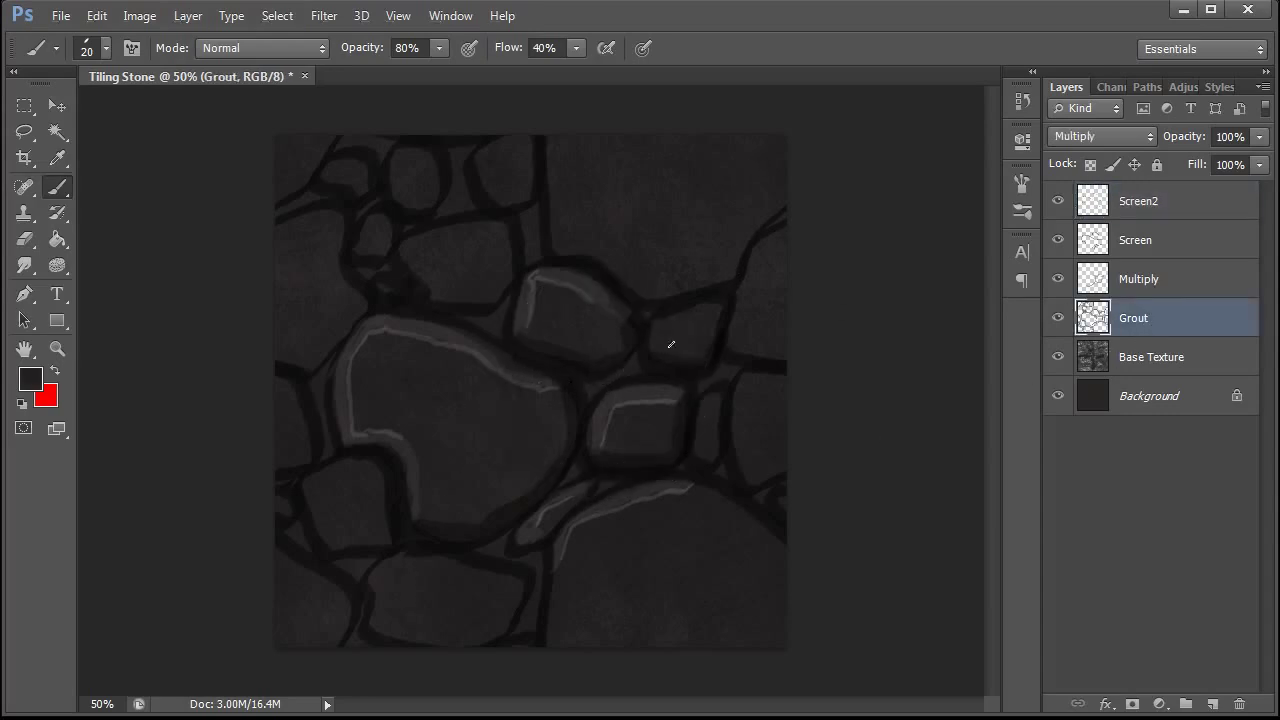
key(bracketright)
key(bracketright)
key(bracketright)
drag(586, 386, 643, 369)
alt+click(517, 368)
drag(586, 380, 648, 362)
- Thicken the grout above, left of and below the large central stone, then check the result from a distance
mouse_move(464, 335)
mouse_down()
mouse_move(496, 313)
mouse_move(498, 333)
mouse_up()
mouse_move(319, 381)
mouse_down()
mouse_move(328, 453)
mouse_move(327, 411)
mouse_up()
mouse_move(393, 496)
mouse_down()
mouse_move(324, 452)
mouse_move(362, 465)
mouse_move(398, 527)
mouse_move(488, 553)
mouse_move(494, 540)
mouse_move(543, 582)
mouse_move(500, 551)
mouse_up()
mouse_move(569, 486)
mouse_down()
mouse_move(596, 469)
mouse_move(575, 456)
mouse_move(571, 466)
mouse_move(600, 491)
mouse_move(558, 487)
mouse_up()
alt+click(534, 512)
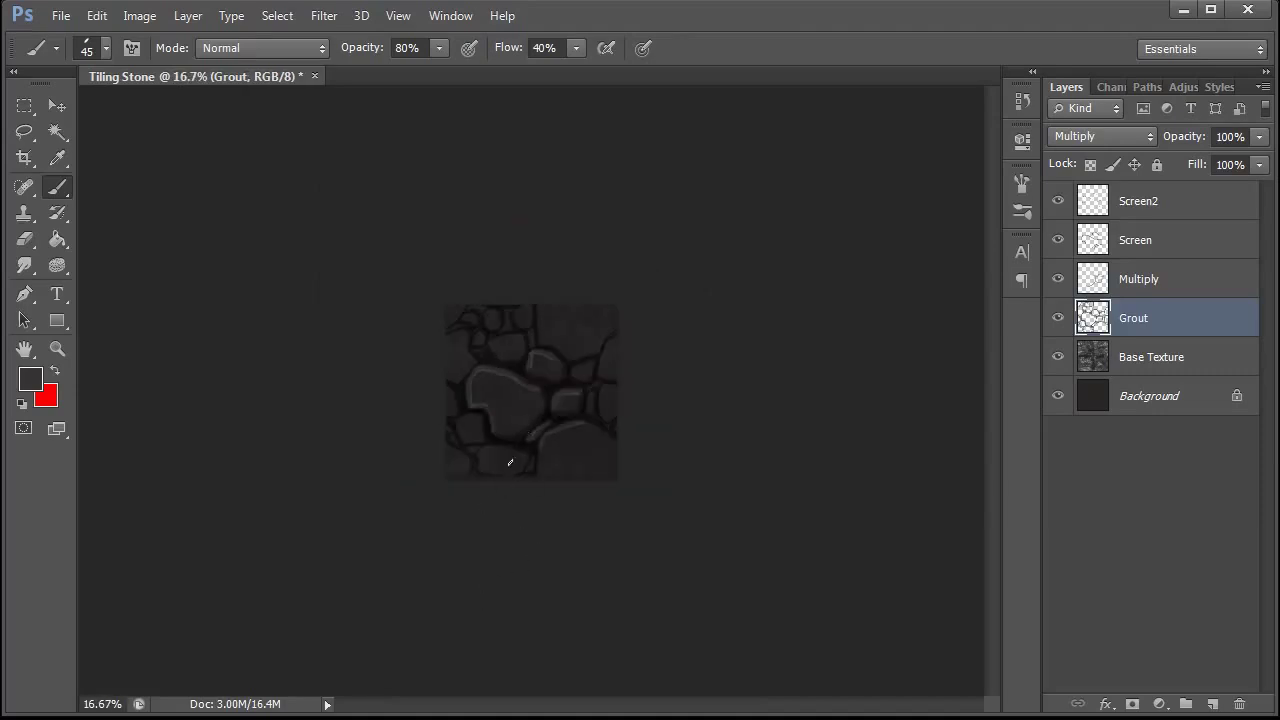
ctrl+click(538, 451)
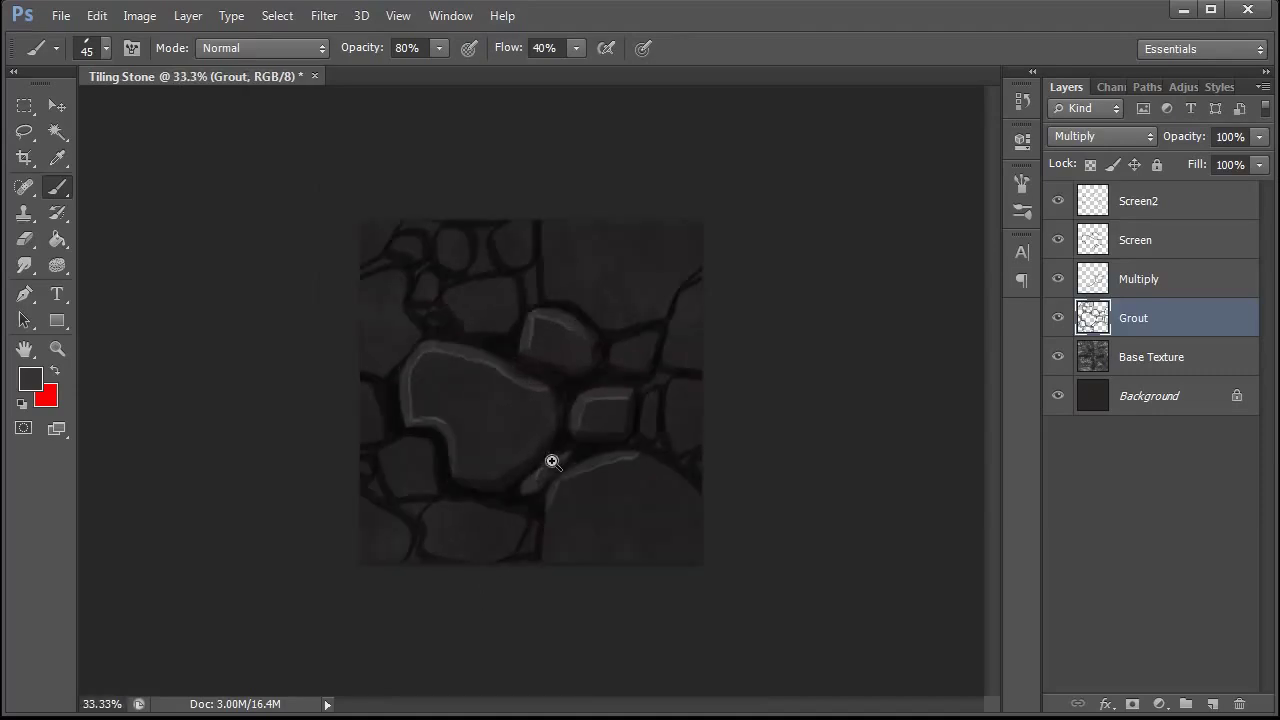
ctrl+click(534, 493)
click(534, 493)
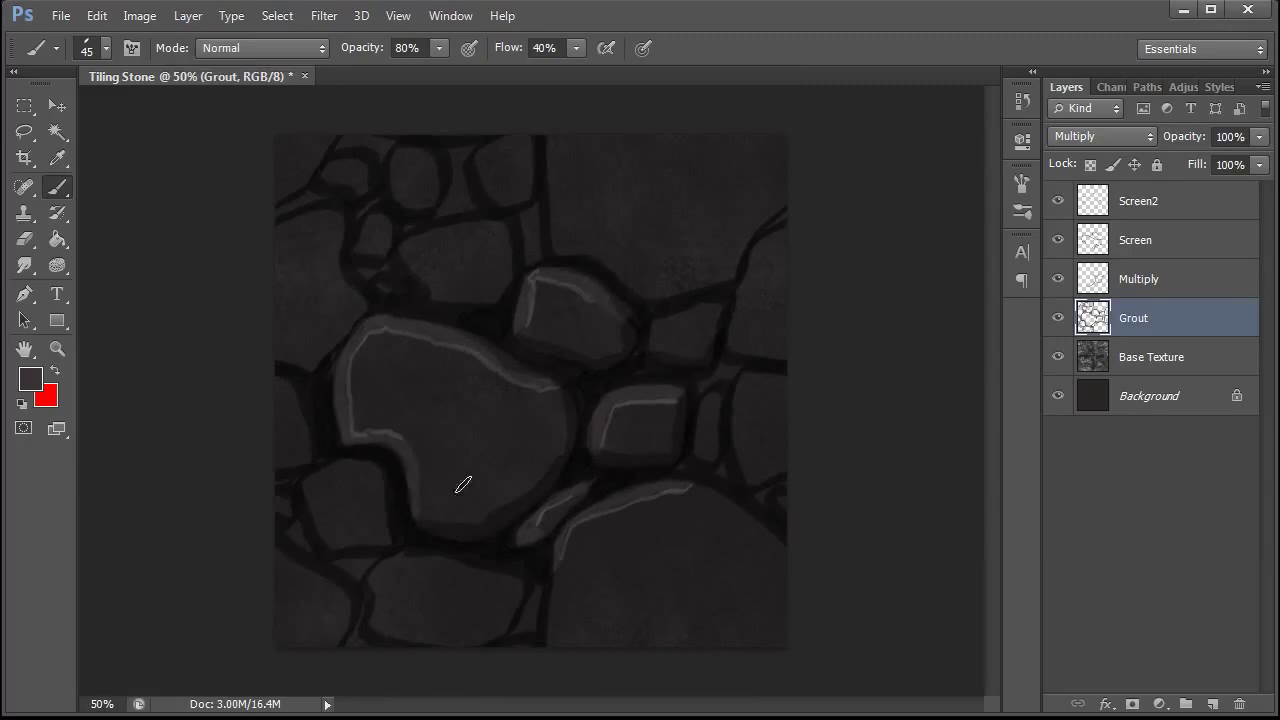